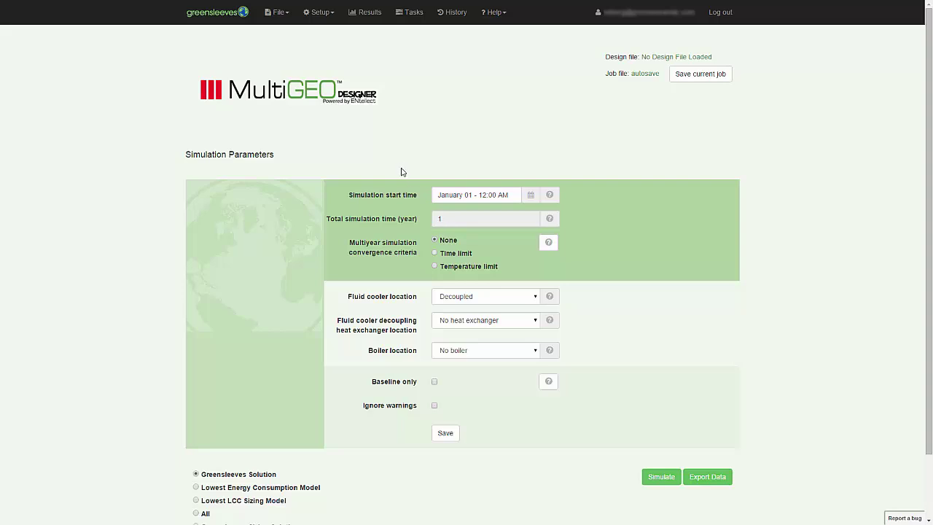
Upload the design file Sample Elementary School.GS1.csv from the Video Samples folder
scroll(349, 132, "down", 1)
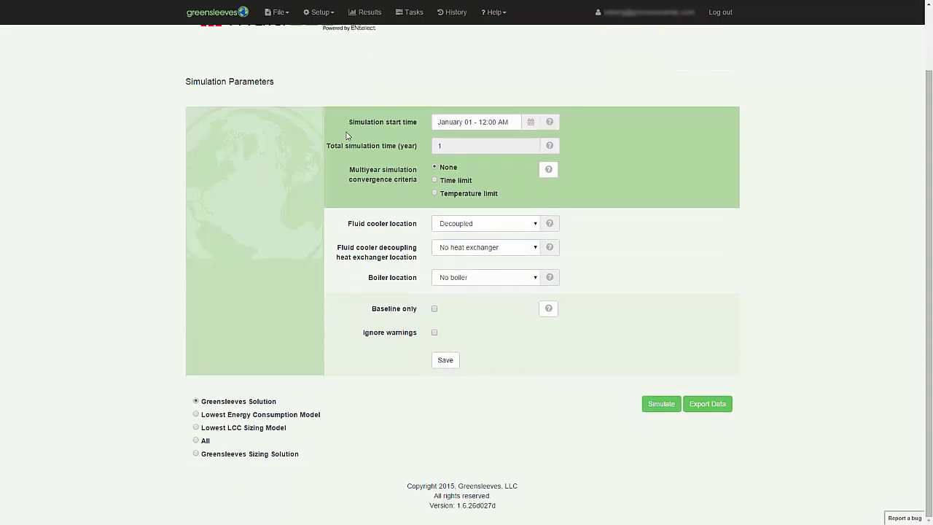
scroll(347, 136, "up", 1)
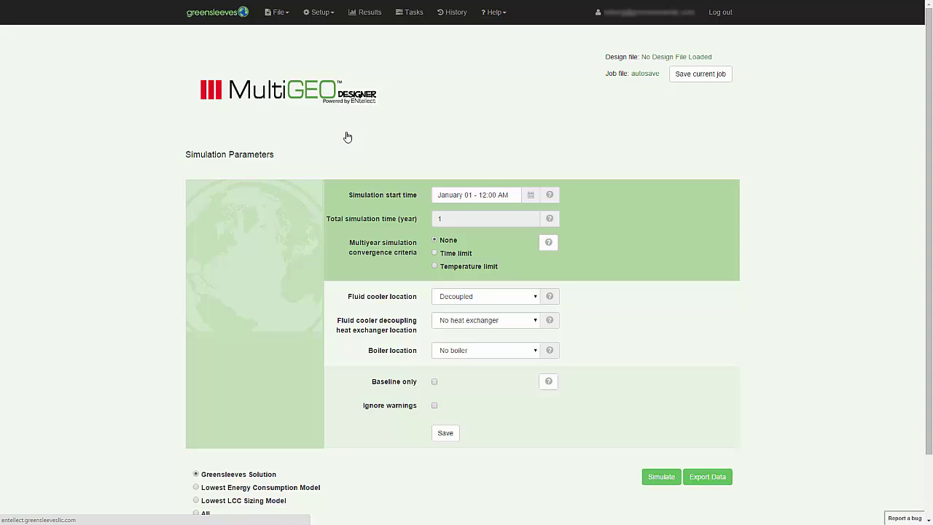
left_click(280, 14)
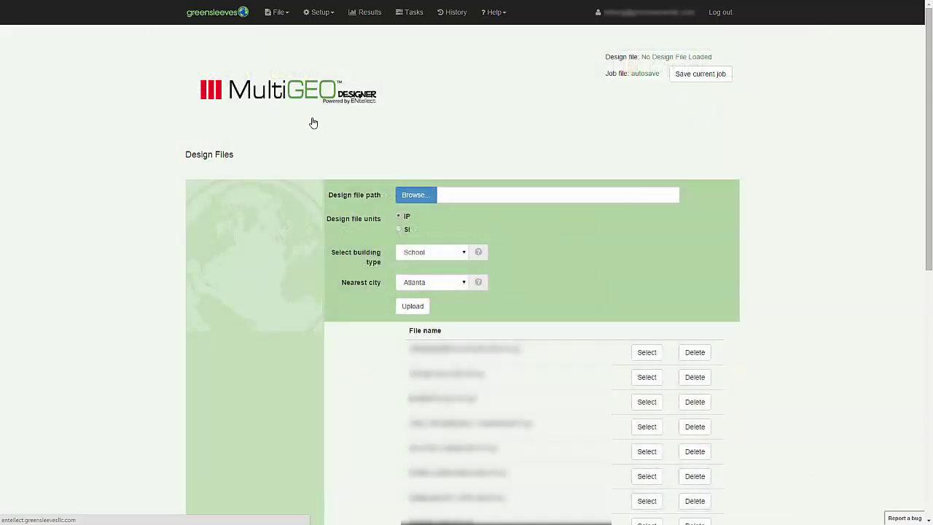
left_click(420, 198)
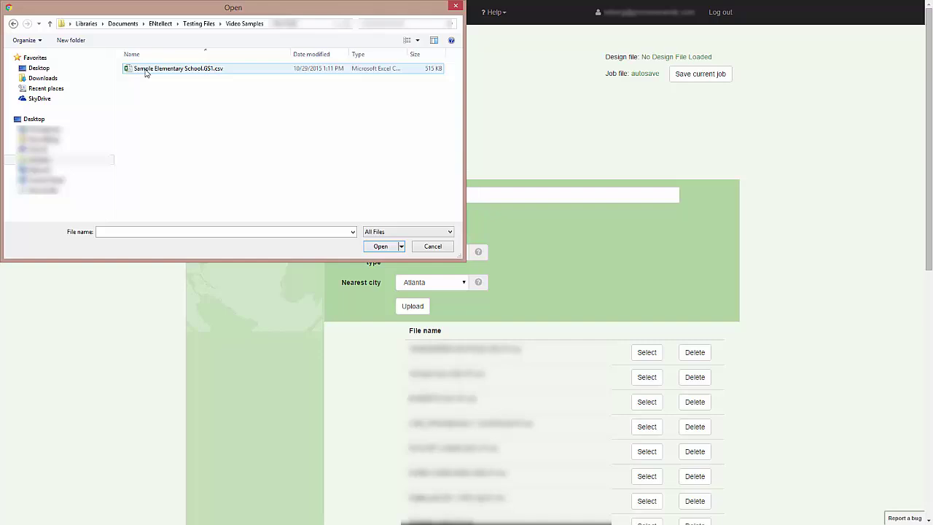
double_click(145, 72)
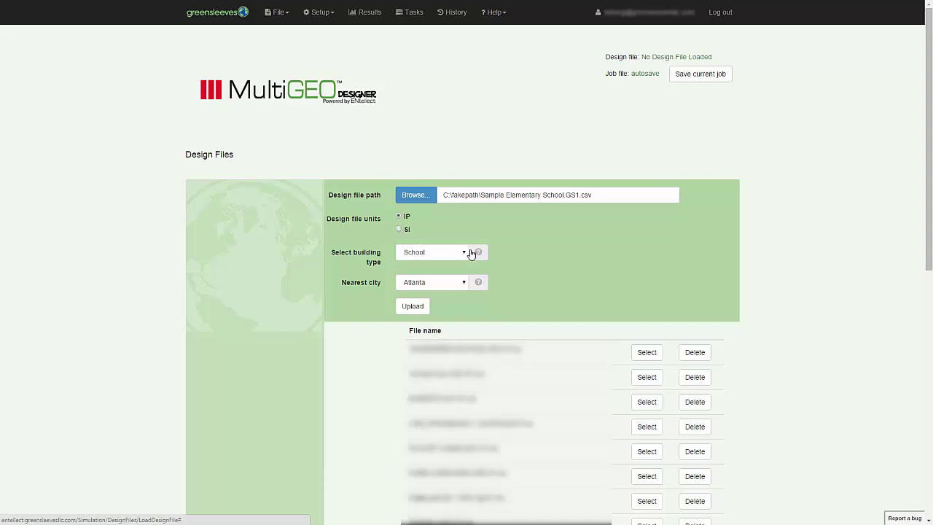
left_click(414, 312)
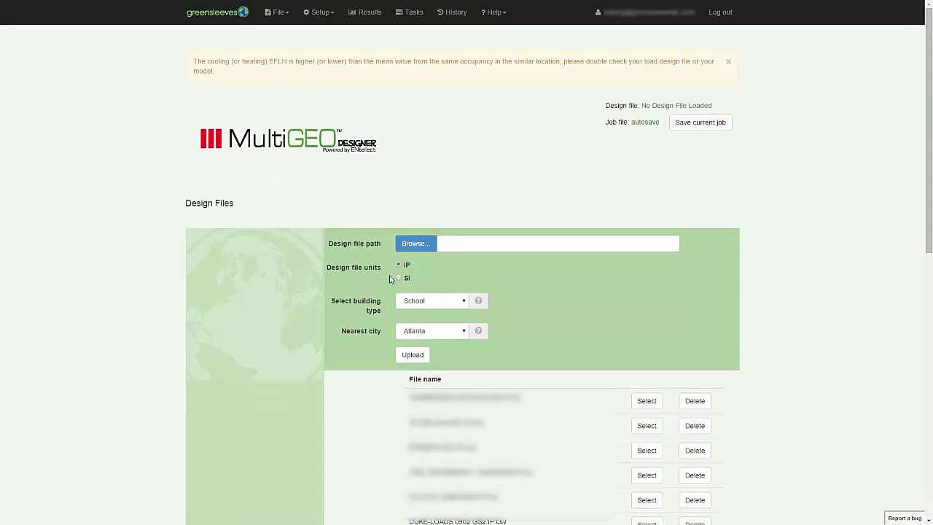
Load the uploaded design file Sample Elementary School.GS1.IP.csv from the list of design files
scroll(380, 268, "down", 2)
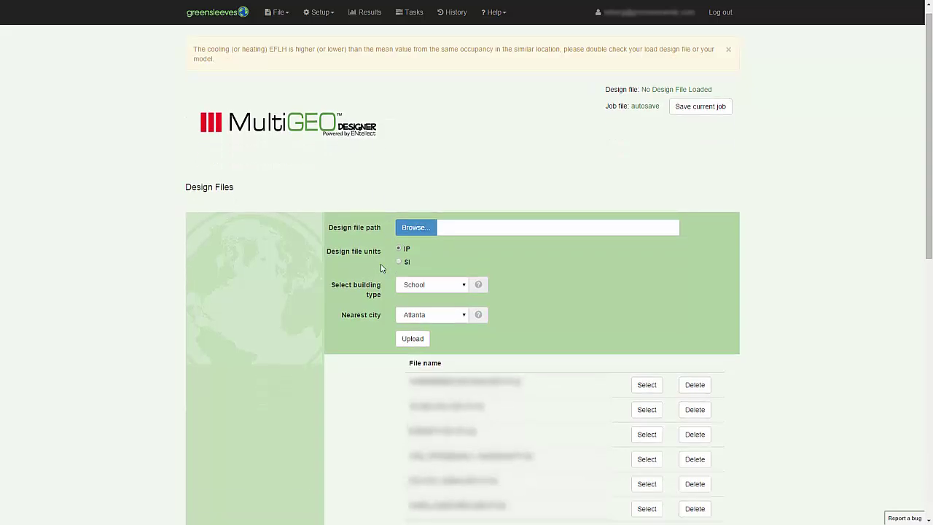
scroll(380, 268, "down", 3)
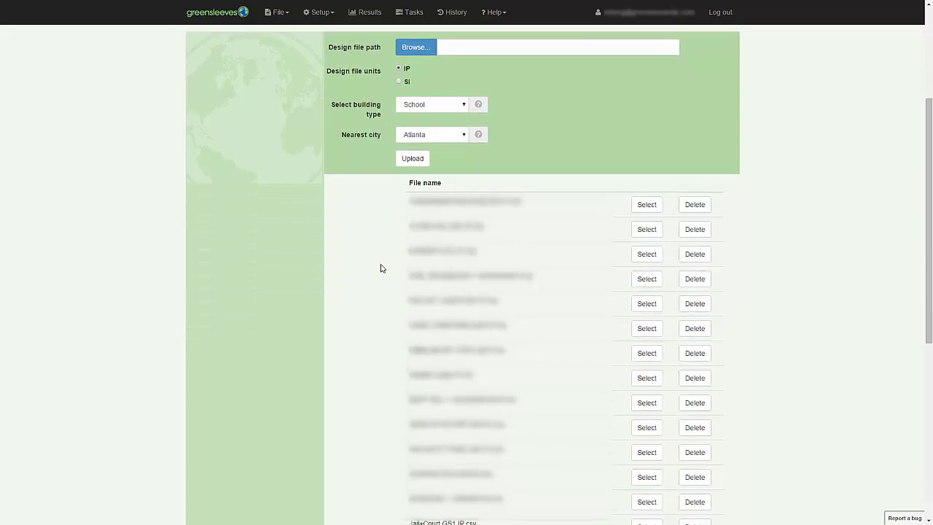
scroll(380, 268, "down", 2)
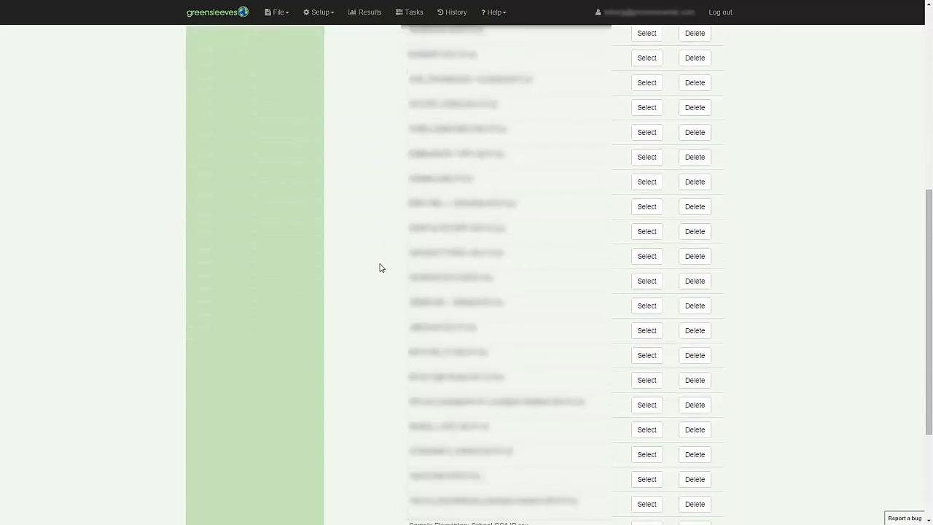
scroll(381, 269, "down", 1)
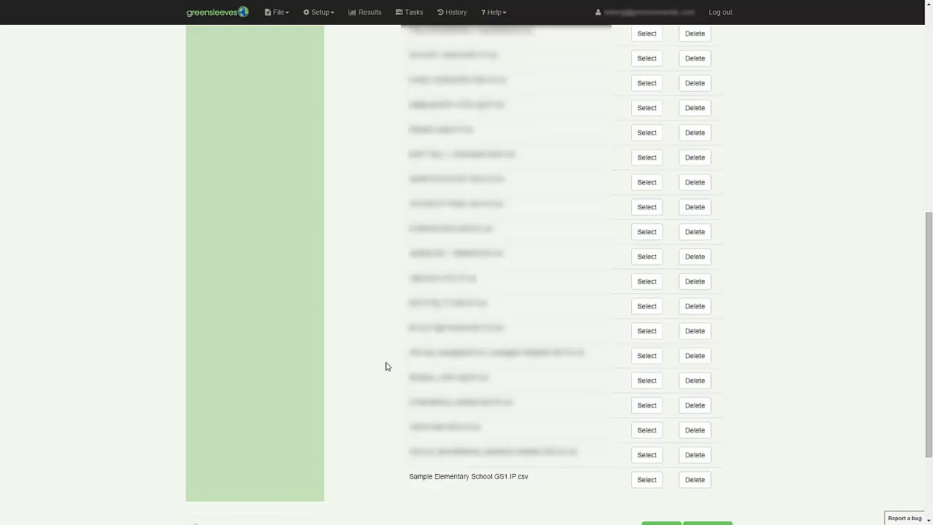
left_click(648, 480)
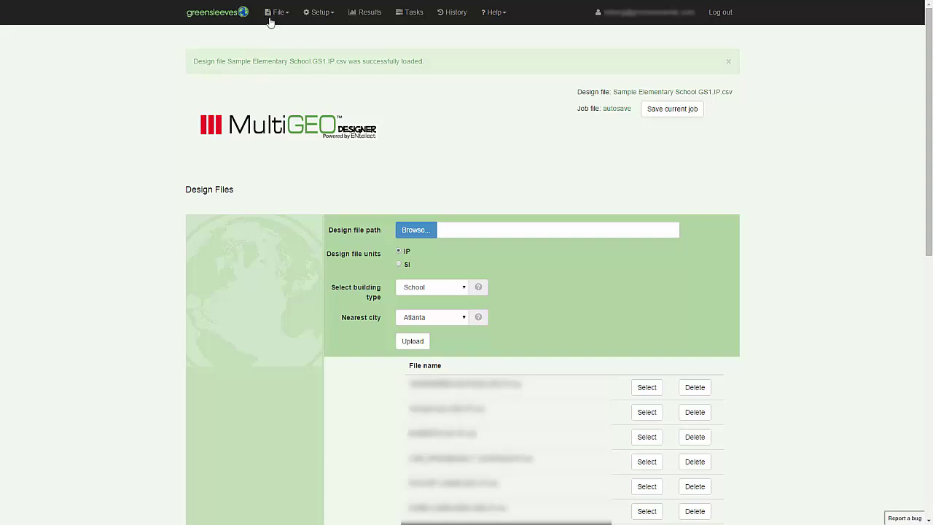
Fill in the project information with project "Sample Elementary School" and description "Test School", and save it
left_click(312, 14)
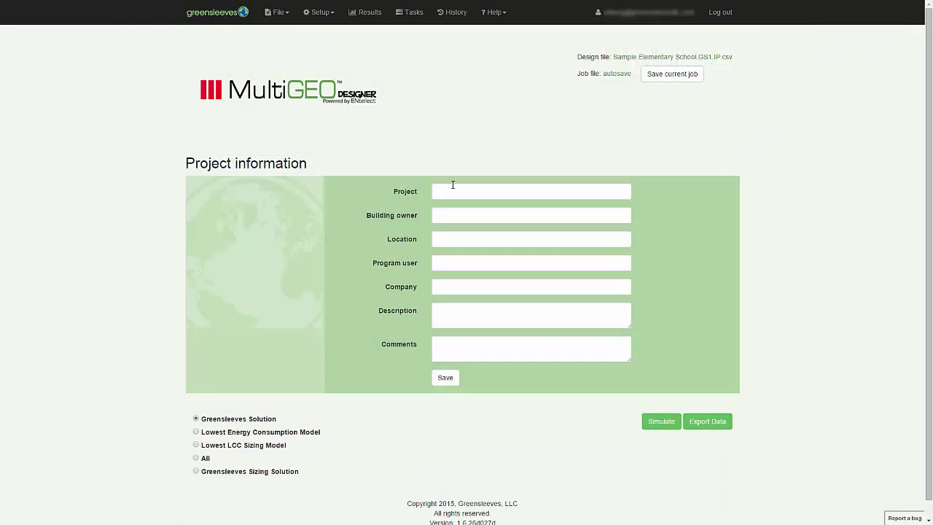
left_click(454, 190)
type("Sample Ele")
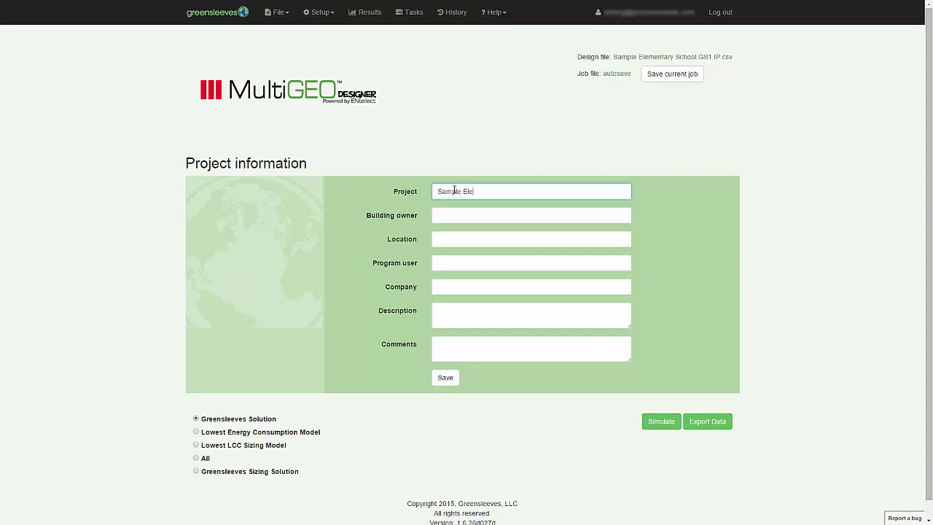
type("mentary School")
left_click(446, 311)
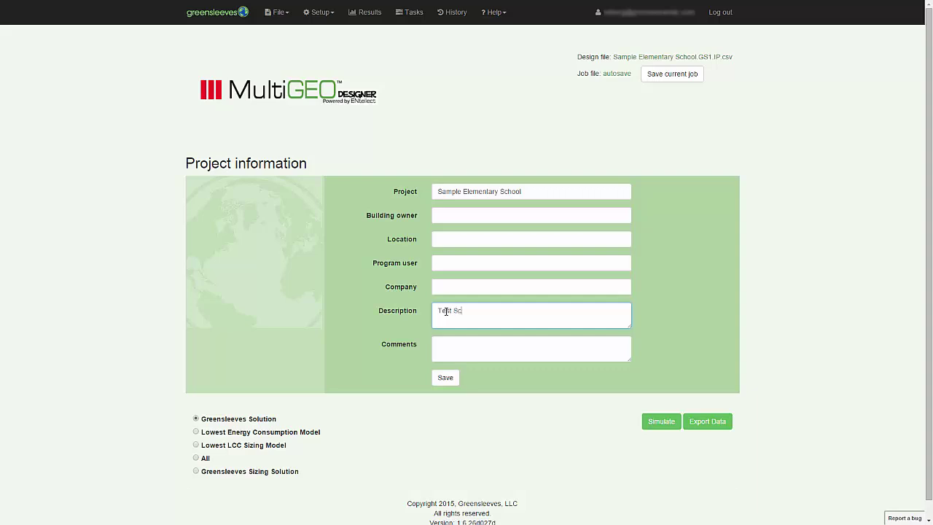
type("Test School")
left_click(445, 379)
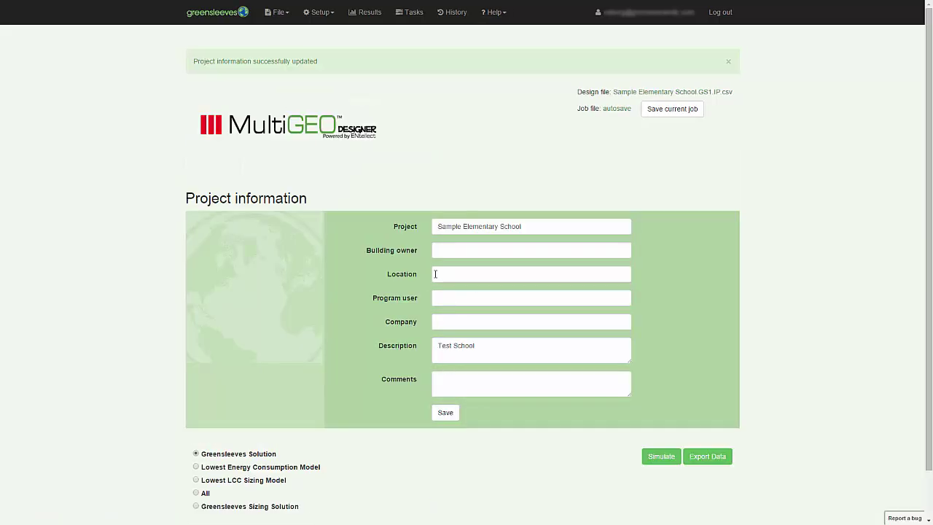
Save the current inputs as a new job named "Sample Elementary School"
left_click(279, 13)
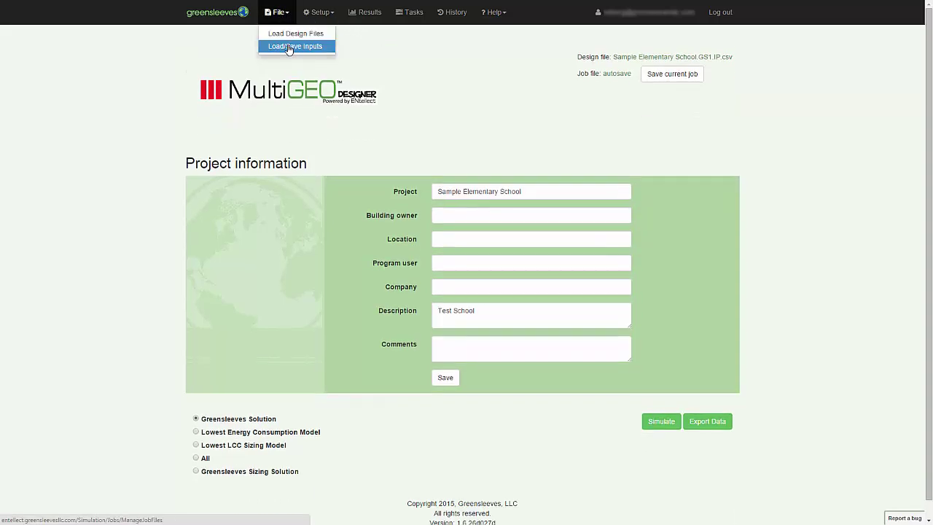
left_click(289, 48)
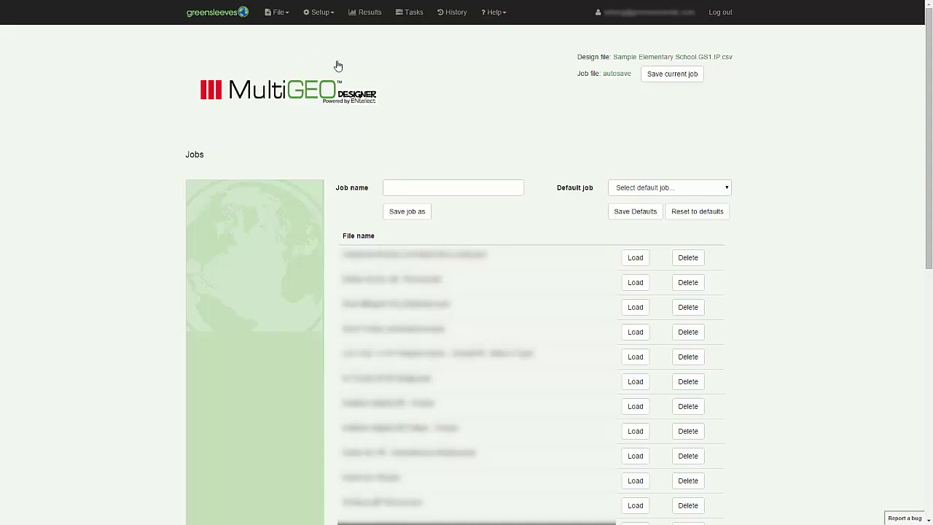
left_click(396, 189)
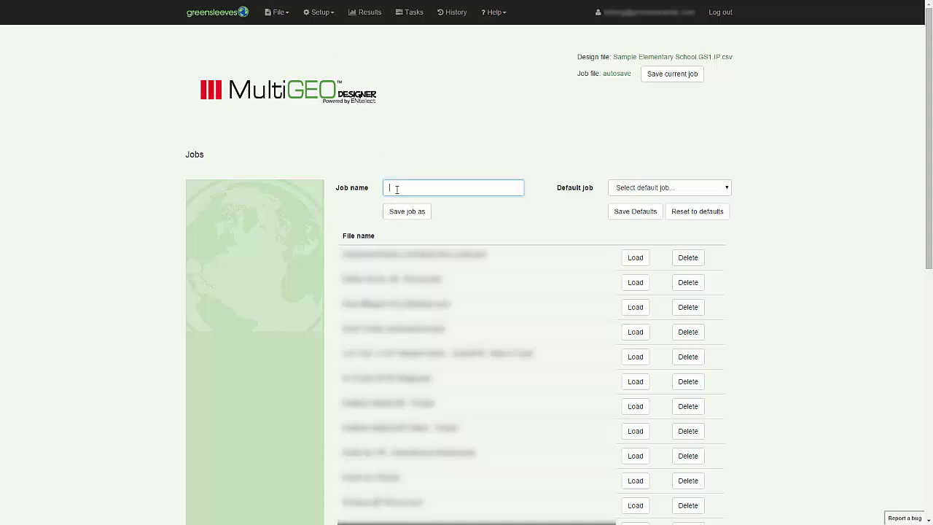
type("Sample Elementary School")
left_click(404, 212)
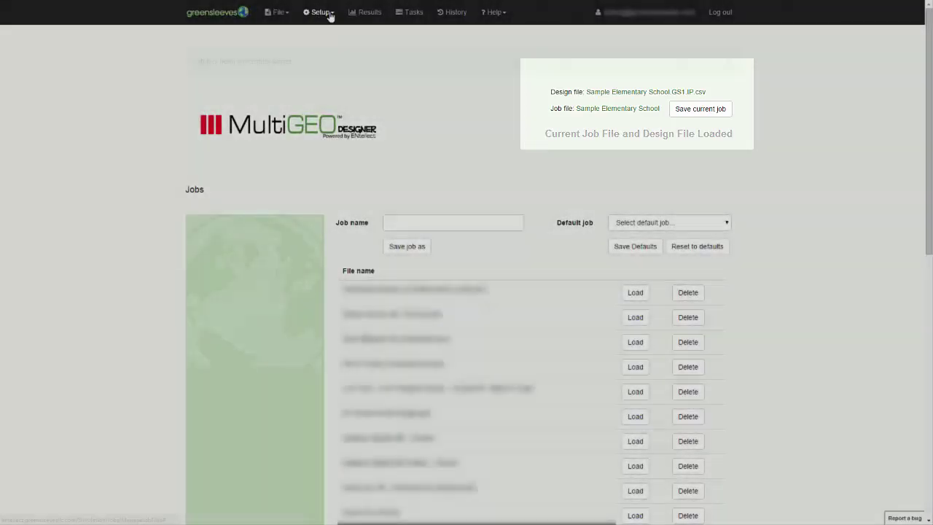
Open the Simulation Parameters page and bring up the calendar for the simulation start time
left_click(318, 12)
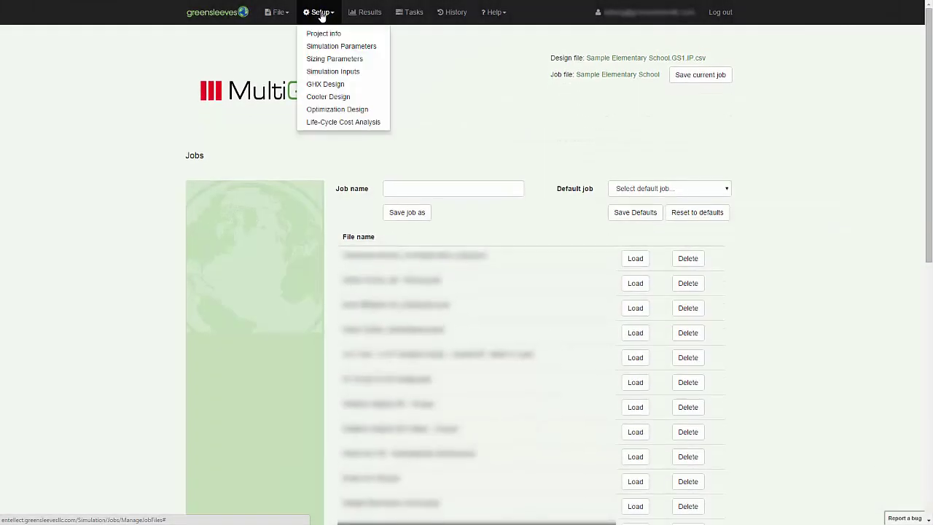
left_click(328, 47)
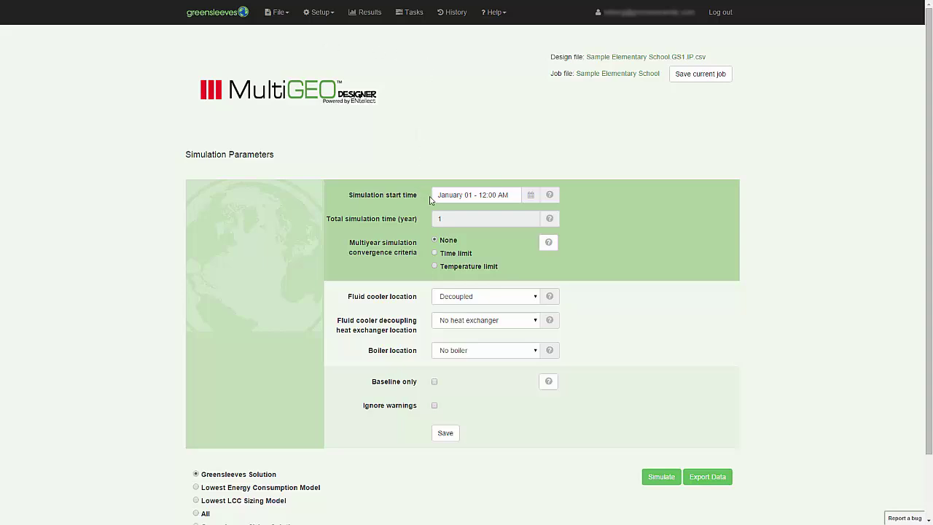
left_click(530, 195)
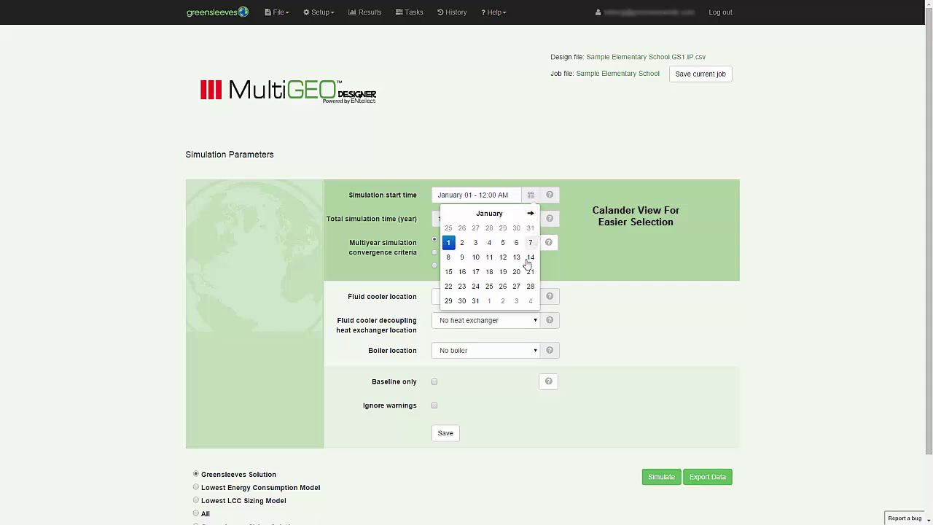
Look through the months of the simulation start time calendar, from January towards December
left_click(531, 213)
left_click(531, 214)
left_click(531, 214)
left_click(531, 213)
left_click(532, 214)
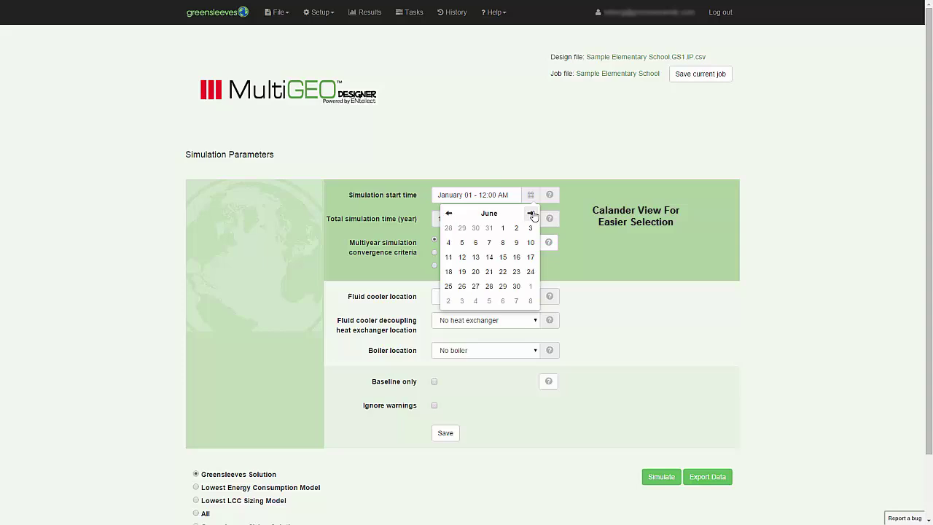
left_click(532, 213)
left_click(531, 214)
left_click(531, 214)
left_click(531, 213)
left_click(531, 213)
left_click(531, 214)
Set the simulation start time to January 01, 12:00 AM using the calendar
left_click(489, 214)
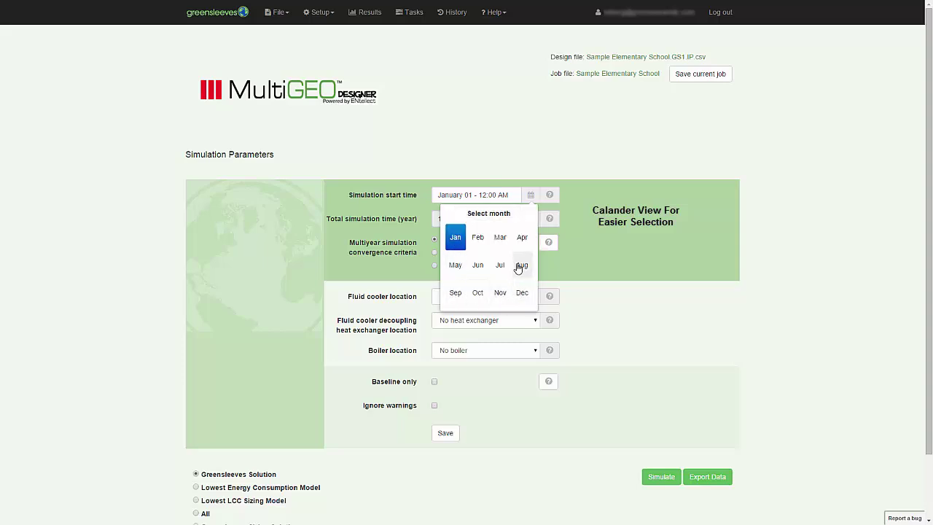
left_click(457, 238)
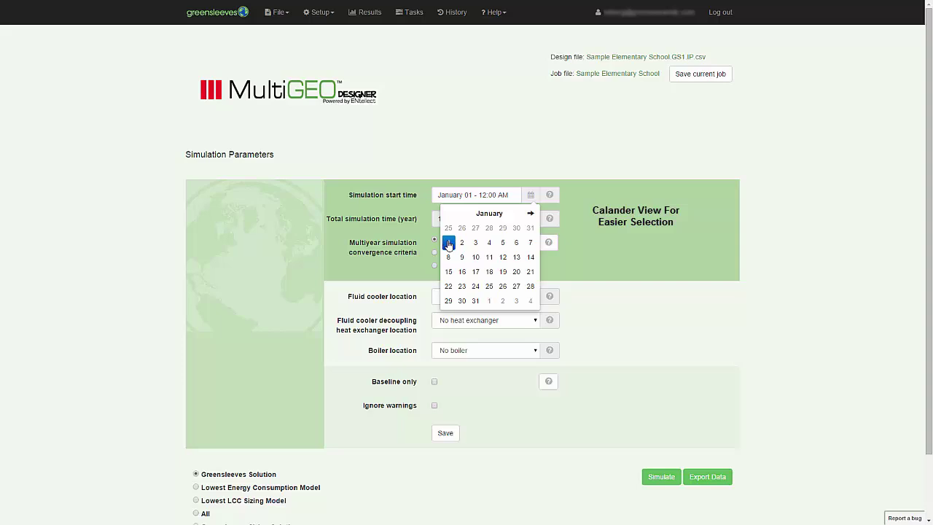
left_click(448, 243)
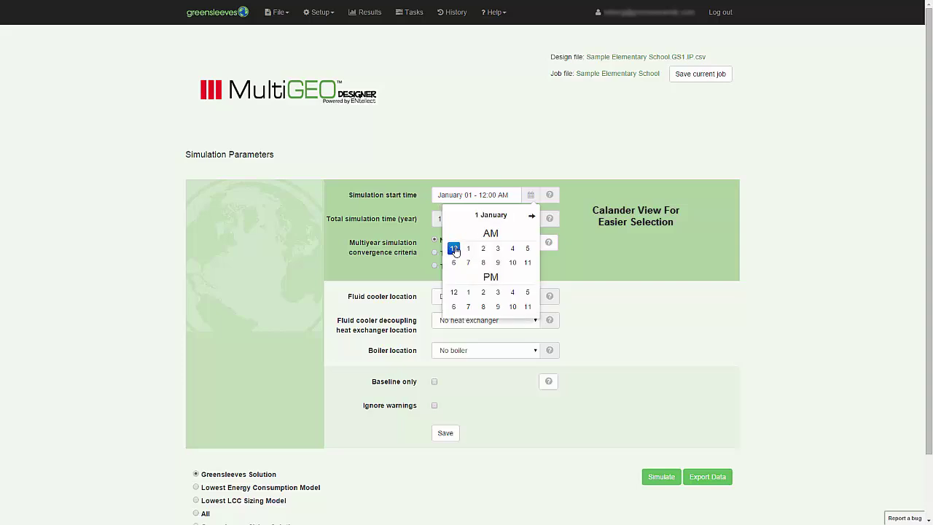
left_click(453, 250)
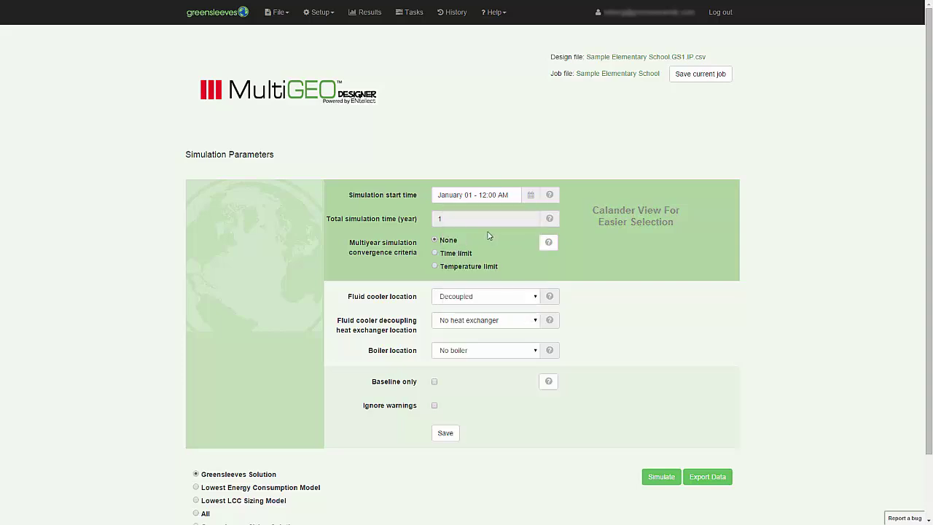
Set the multiyear simulation convergence criteria to Time limit and the total simulation time to 20 years
left_click(435, 252)
double_click(448, 219)
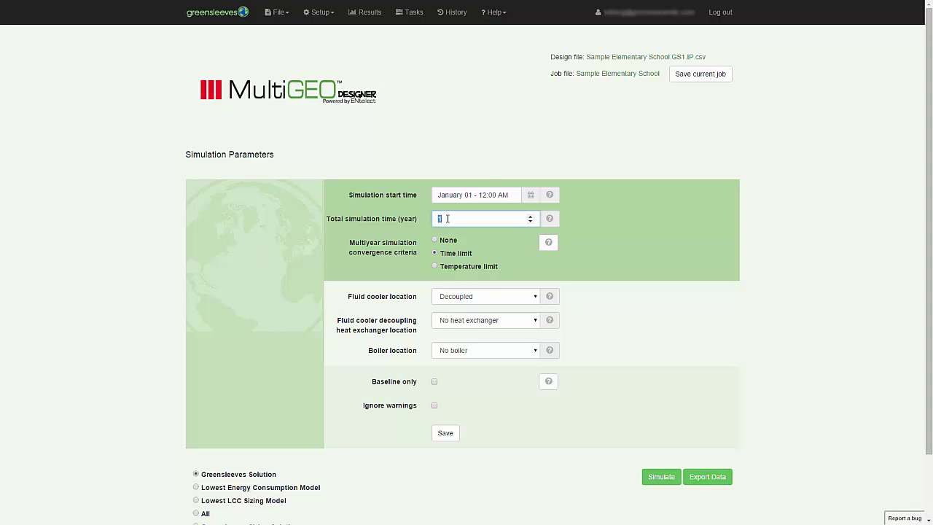
type("20")
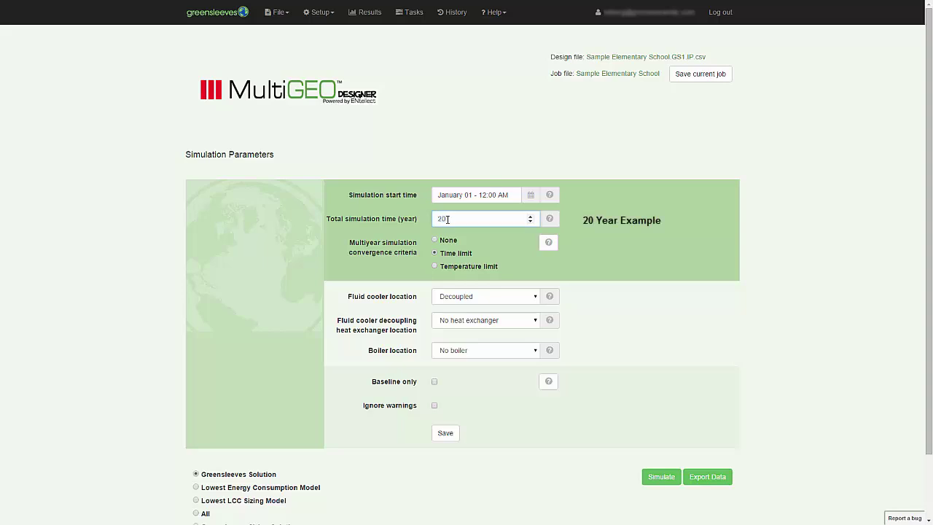
left_click(519, 269)
Check the fluid cooler and decoupling heat exchanger location options, keep Decoupled and No heat exchanger, and save the simulation parameters
left_click(536, 297)
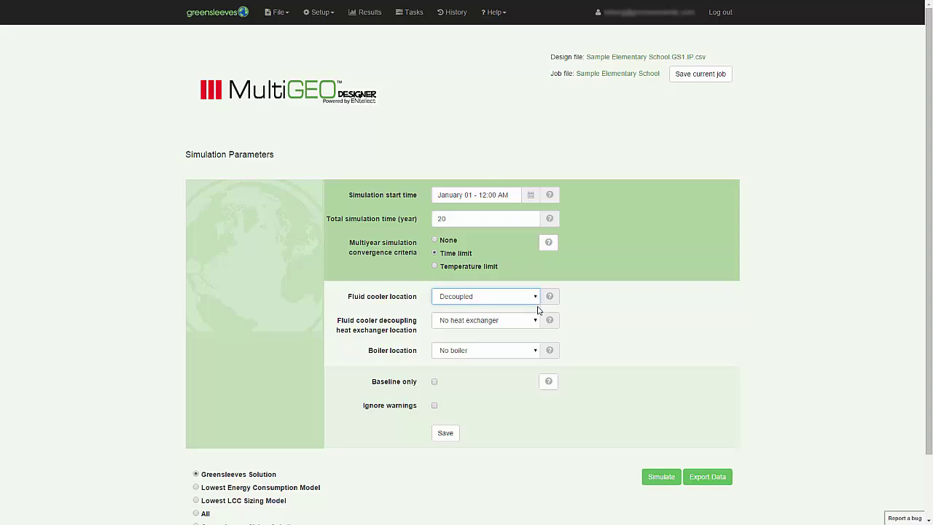
left_click(536, 320)
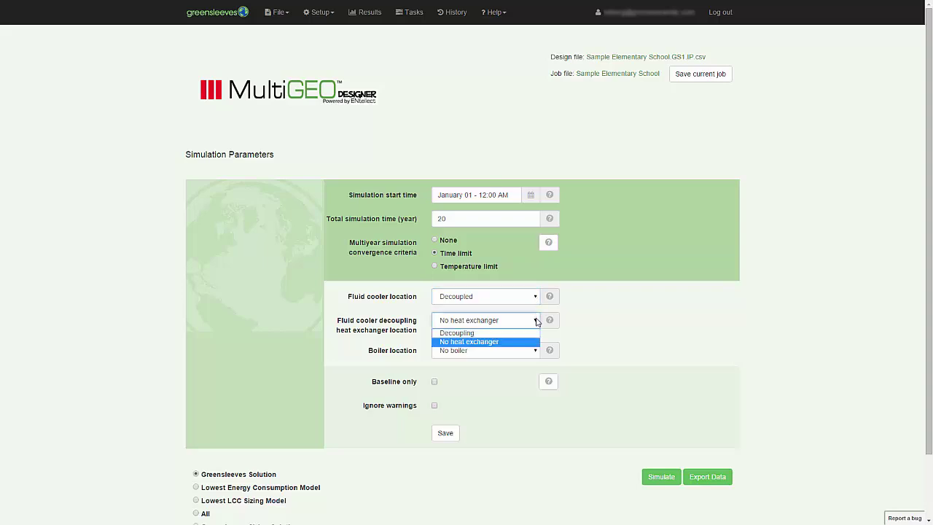
left_click(537, 321)
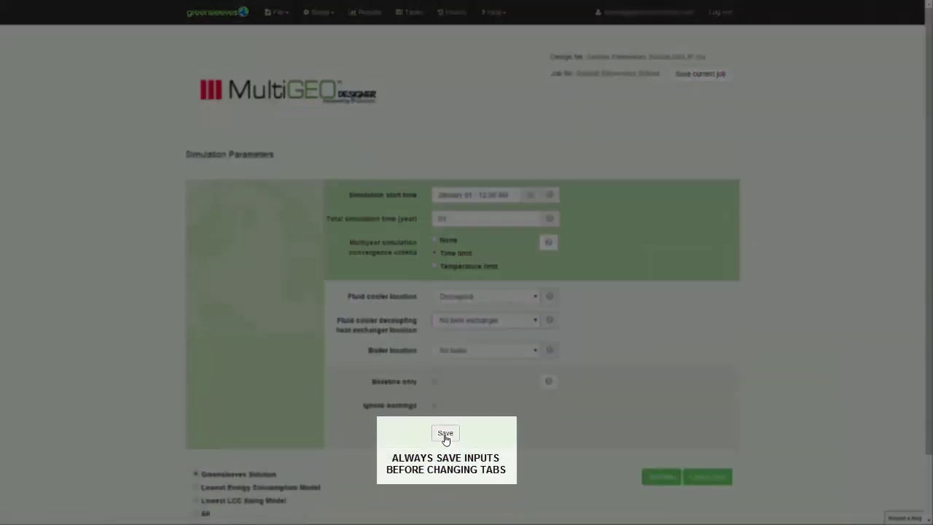
left_click(445, 435)
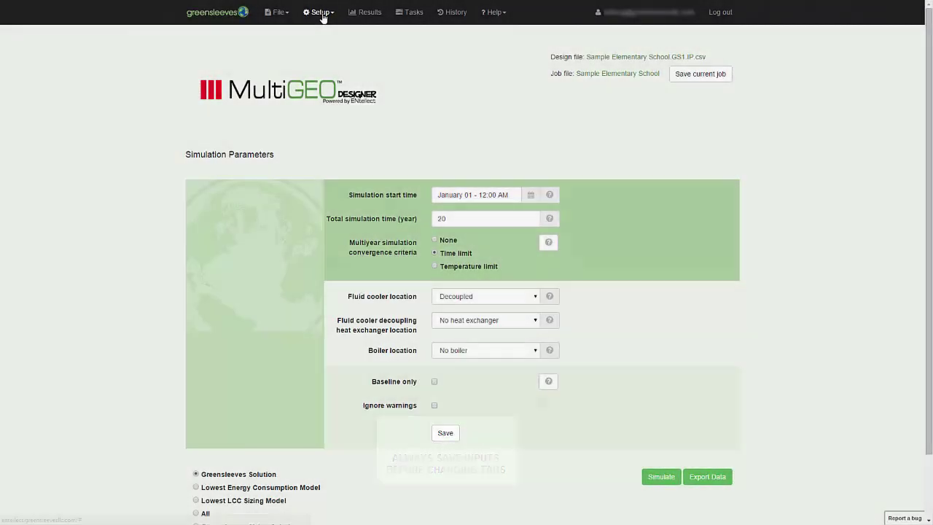
Open the sizing parameters and review the sizing option, borefield modes, heat pump entering water temperature limits and analysis years
left_click(321, 13)
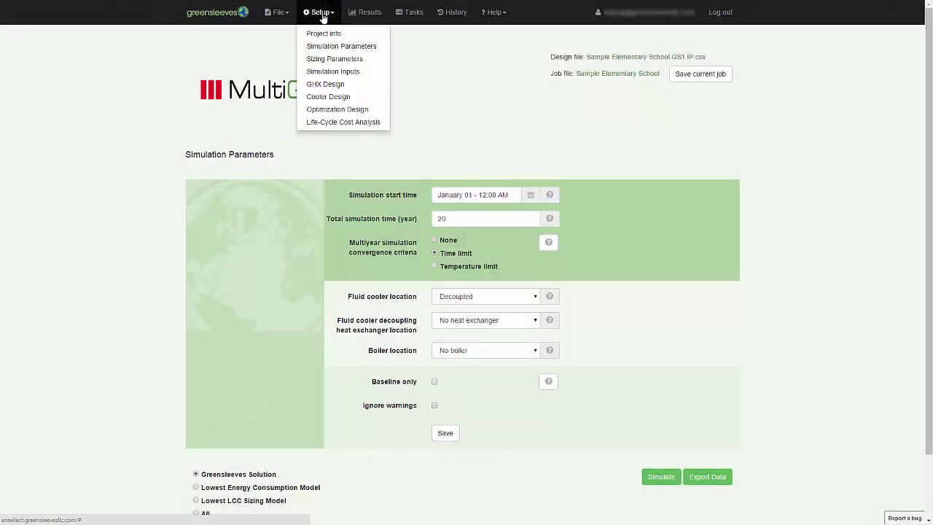
left_click(326, 61)
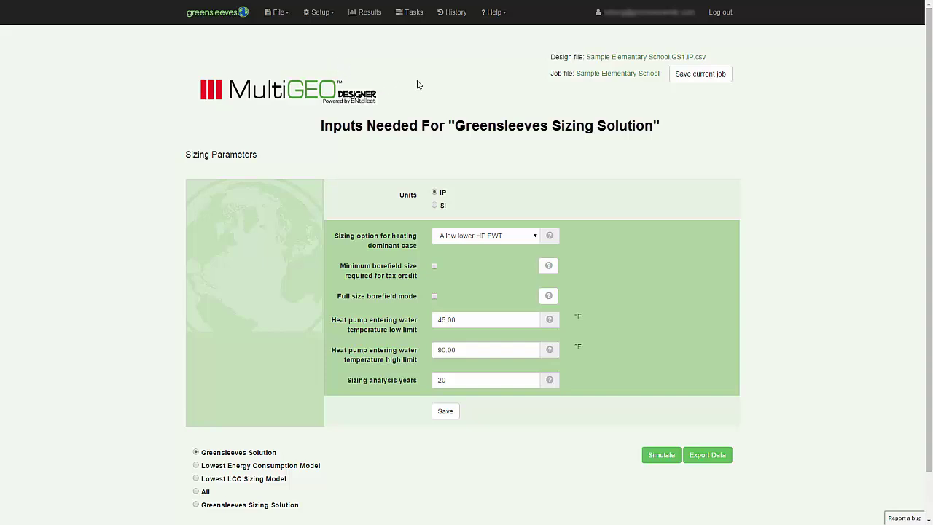
scroll(418, 84, "down", 1)
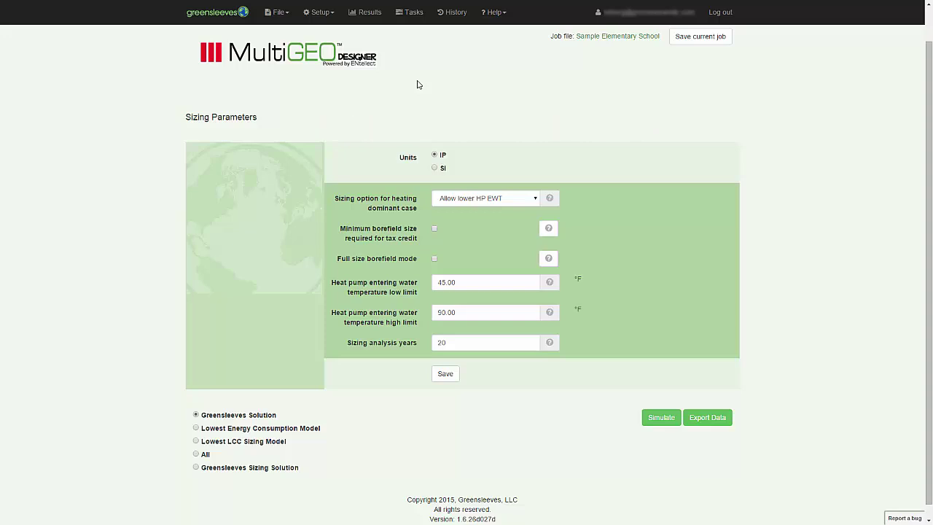
scroll(417, 84, "up", 1)
scroll(418, 84, "up", 1)
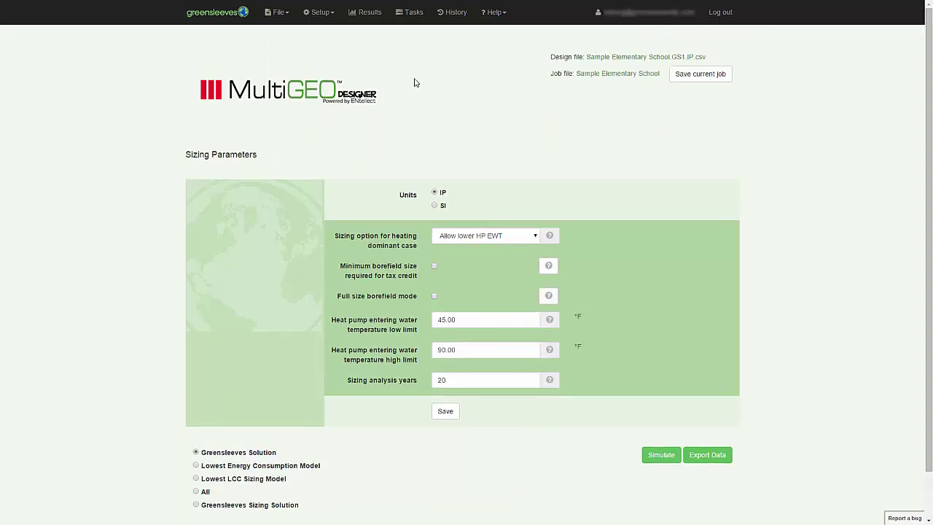
In the simulation inputs, set the total maximum borefield and building loop flow rates to 670 GPM and the cooling tower flow rate to 375 GPM
left_click(316, 14)
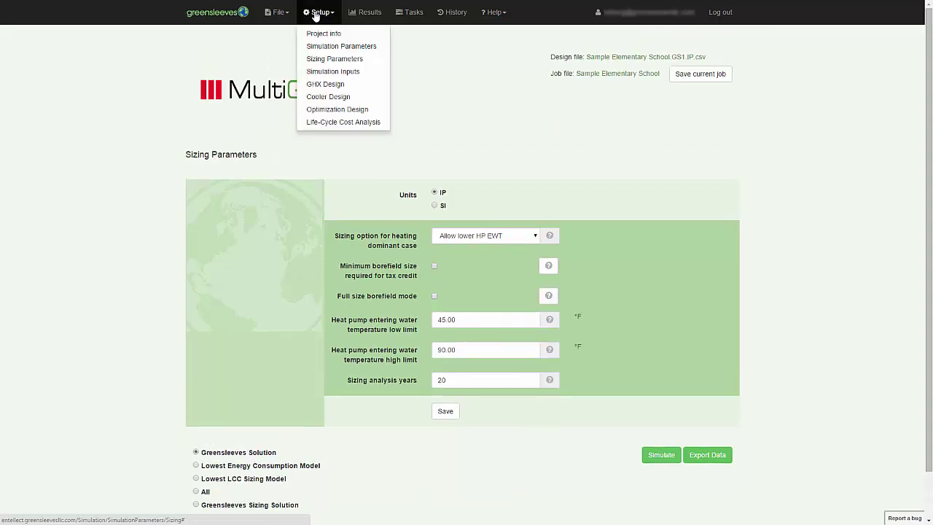
left_click(333, 73)
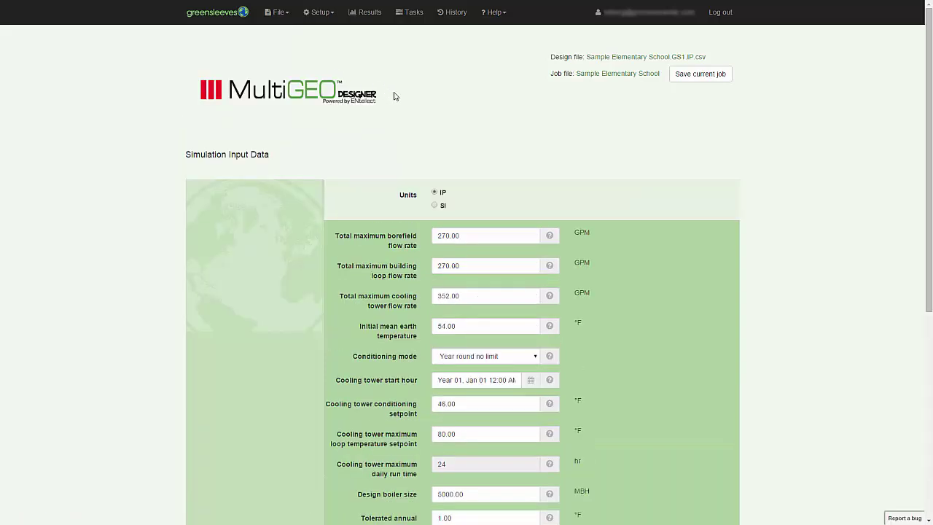
double_click(465, 236)
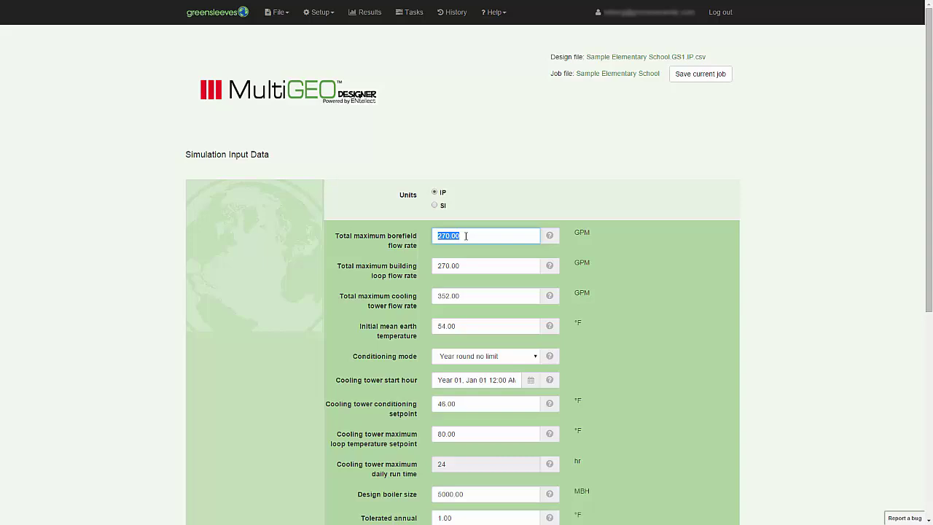
type("670")
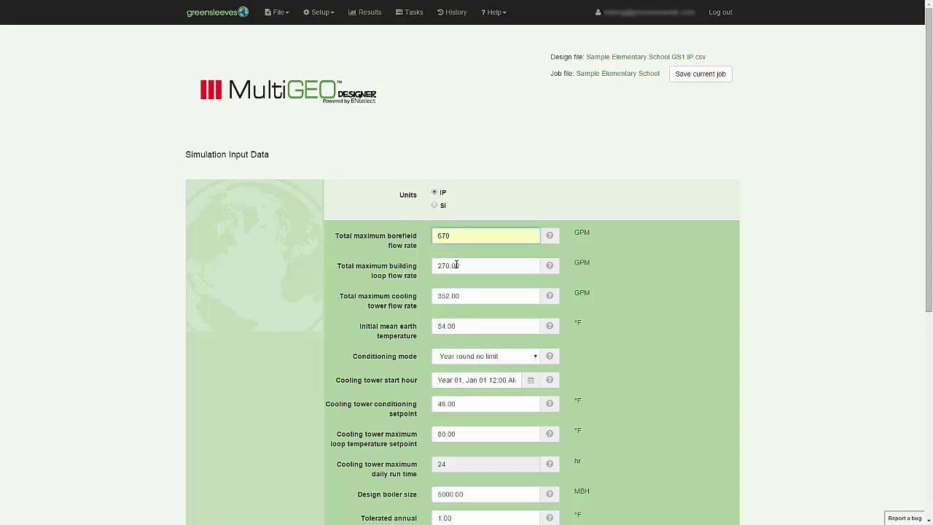
double_click(459, 265)
type("670")
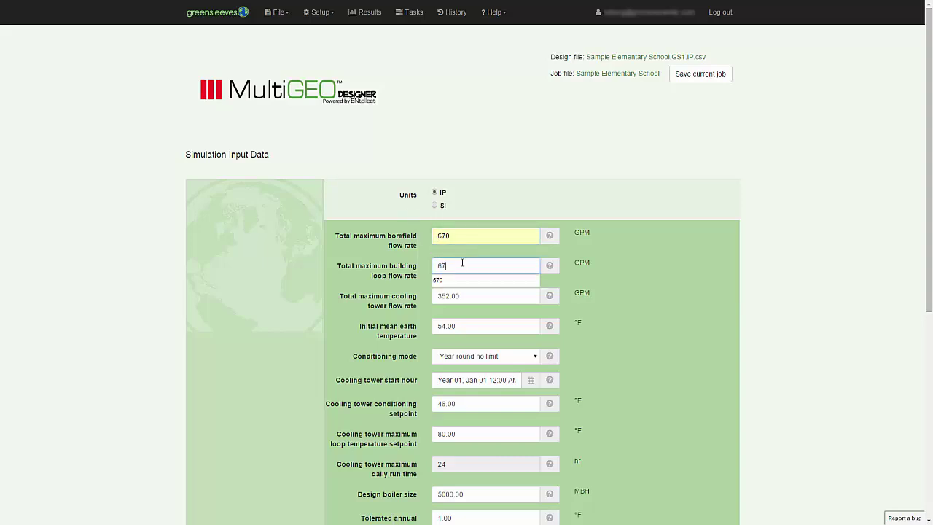
key("Tab")
key("Tab")
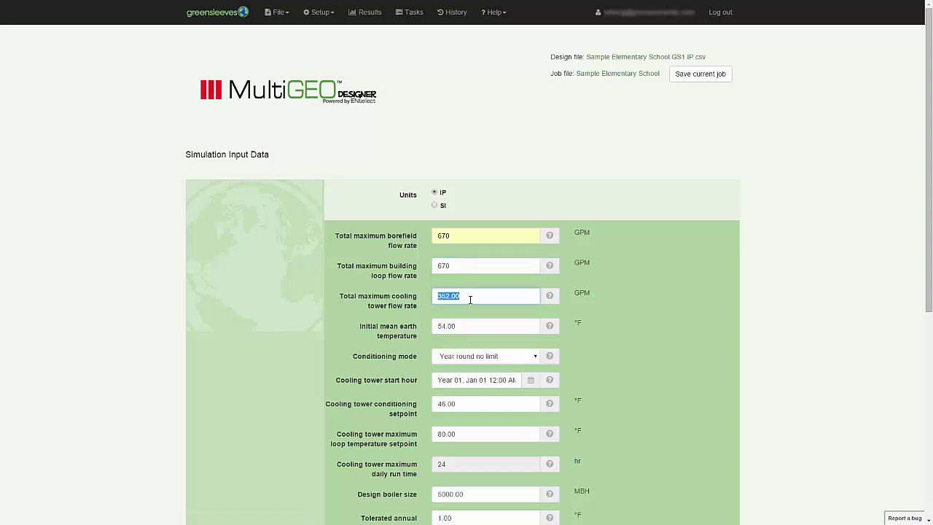
type("375")
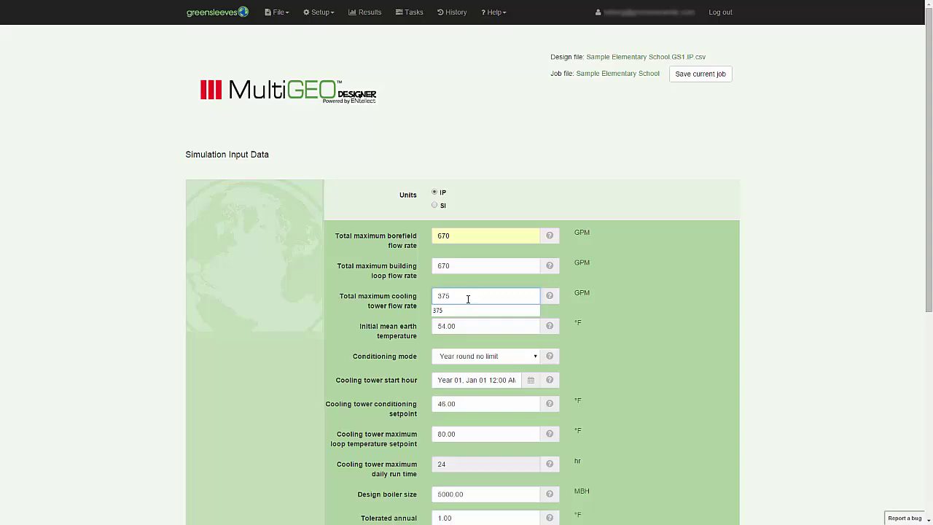
Set the initial mean earth temperature to 67.5 °F in the simulation input data
left_click(471, 329)
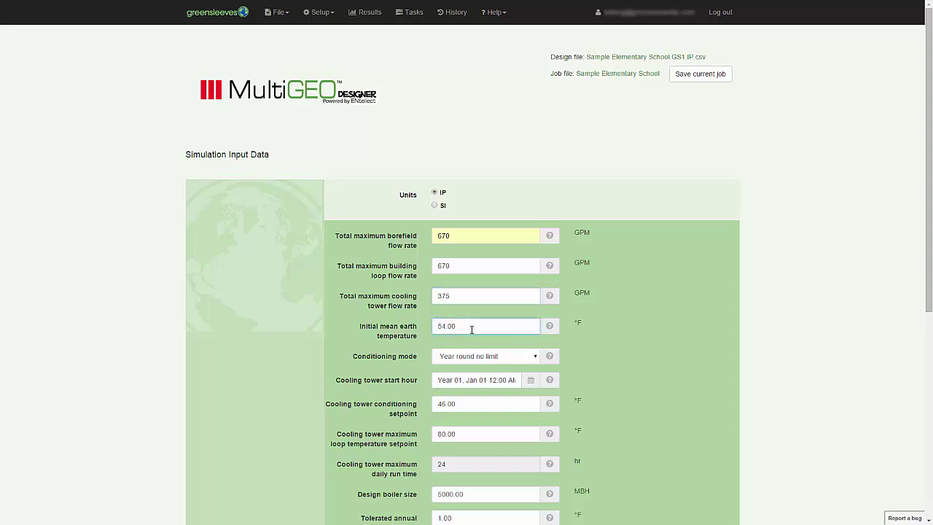
left_click_drag(472, 330, 430, 328)
type("667.5")
key("BackSpace")
type("7.5")
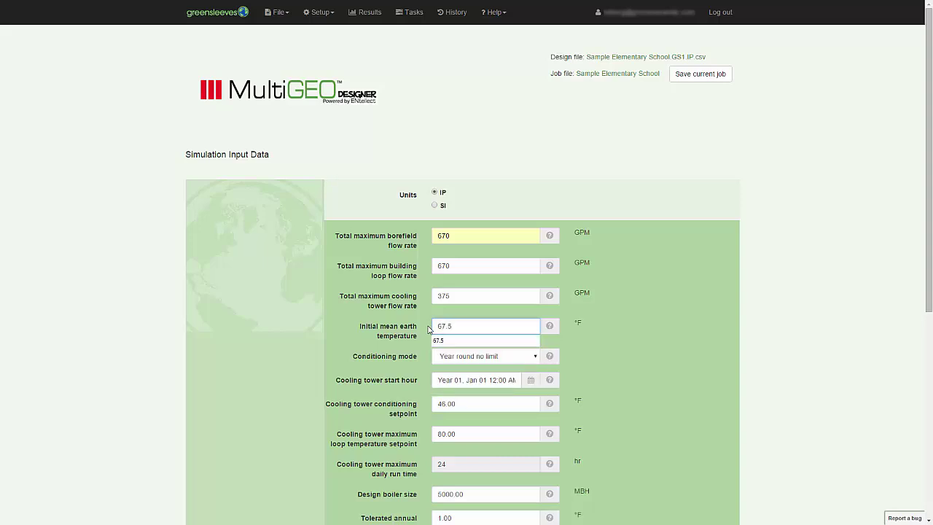
left_click(442, 340)
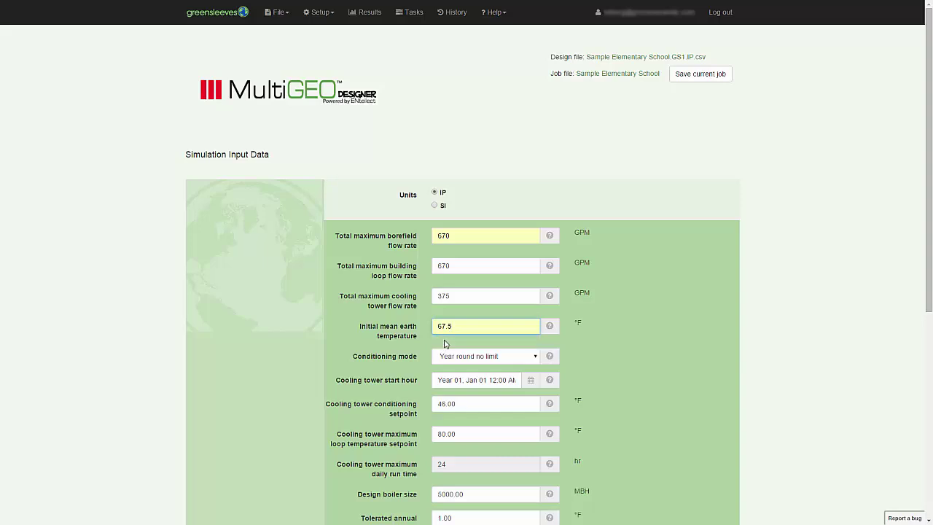
Change the cooling tower conditioning mode to Year round limit to max hour
scroll(586, 361, "down", 3)
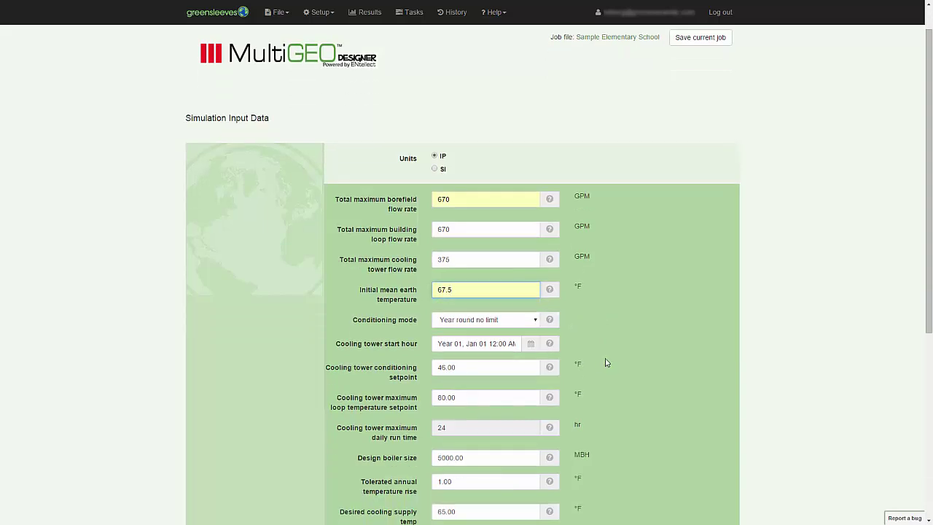
scroll(604, 362, "down", 2)
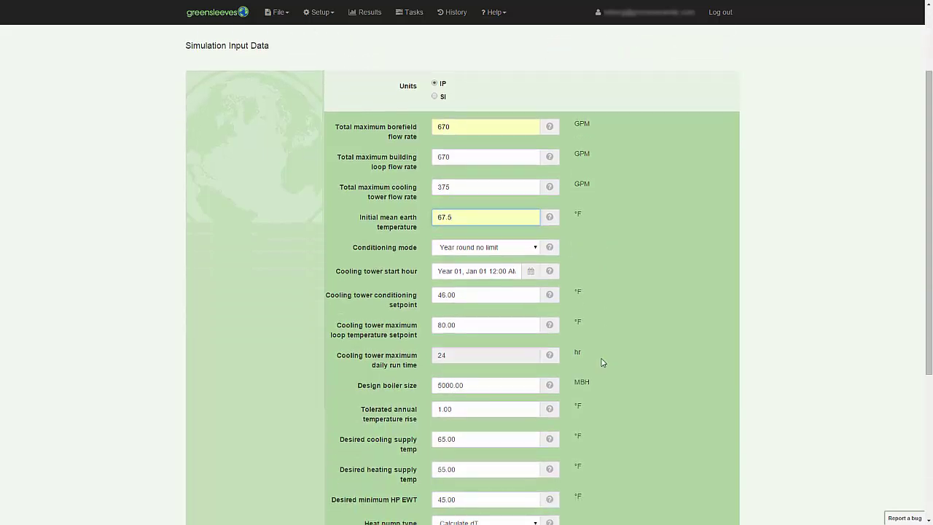
left_click(534, 237)
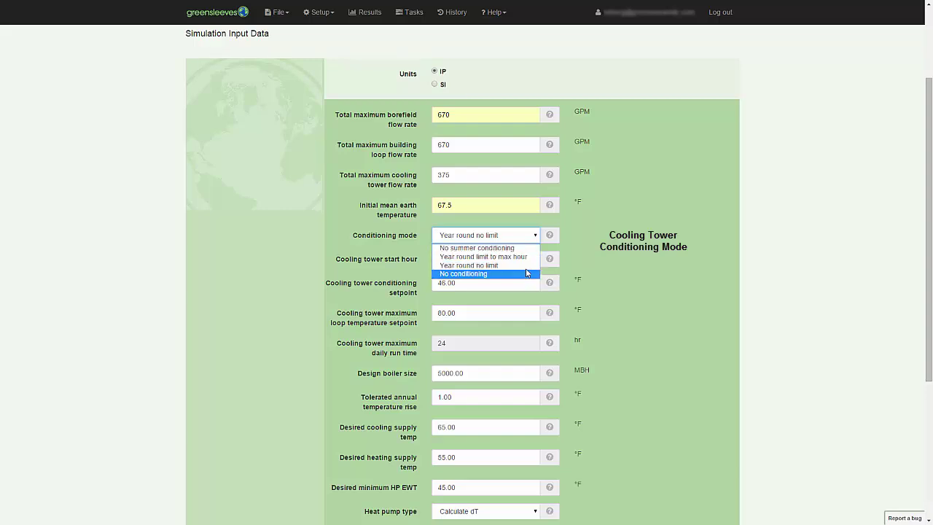
left_click(529, 258)
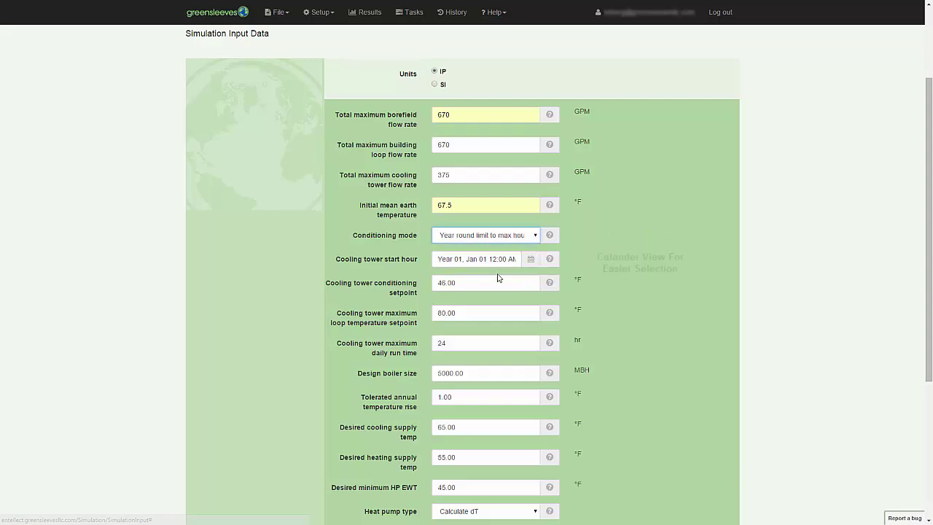
Browse the months and years in the cooling tower start hour calendar, keeping Year 01, Jan 01 12:00 AM
left_click(530, 260)
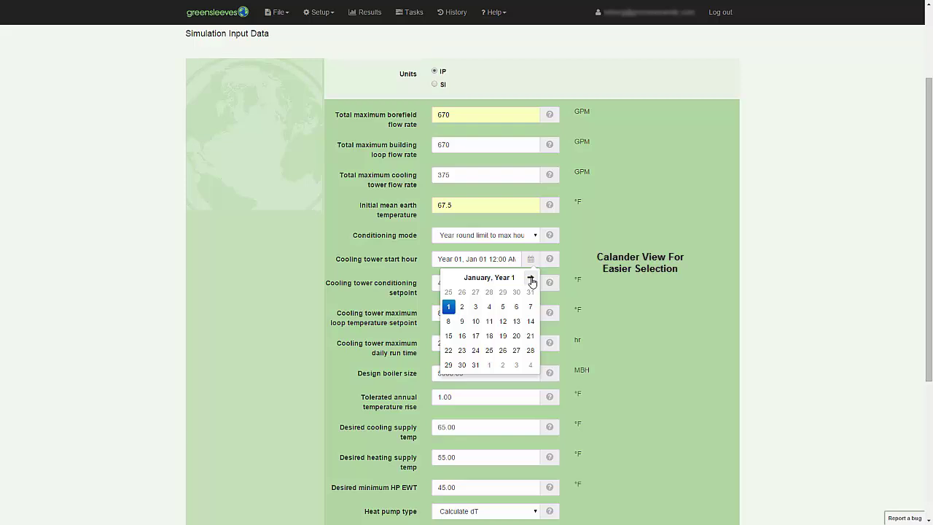
left_click(530, 279)
left_click(531, 278)
left_click(493, 277)
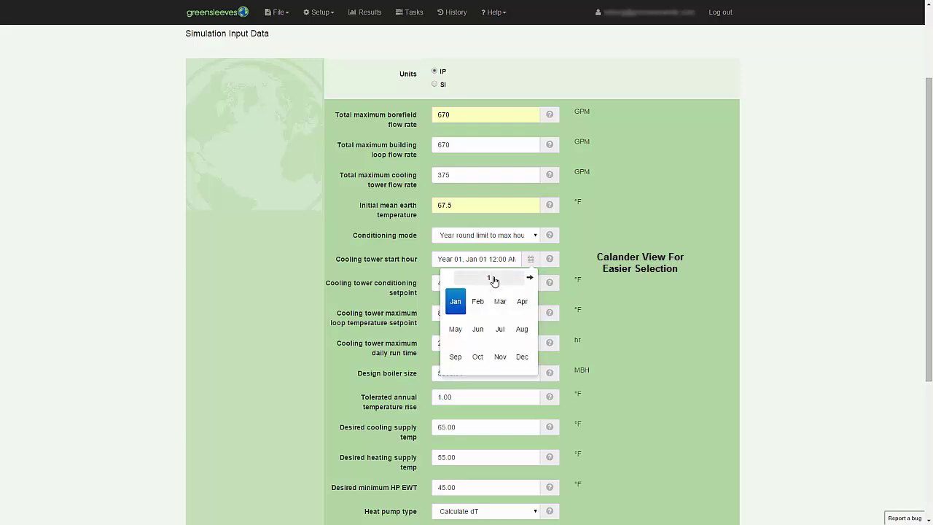
left_click(531, 277)
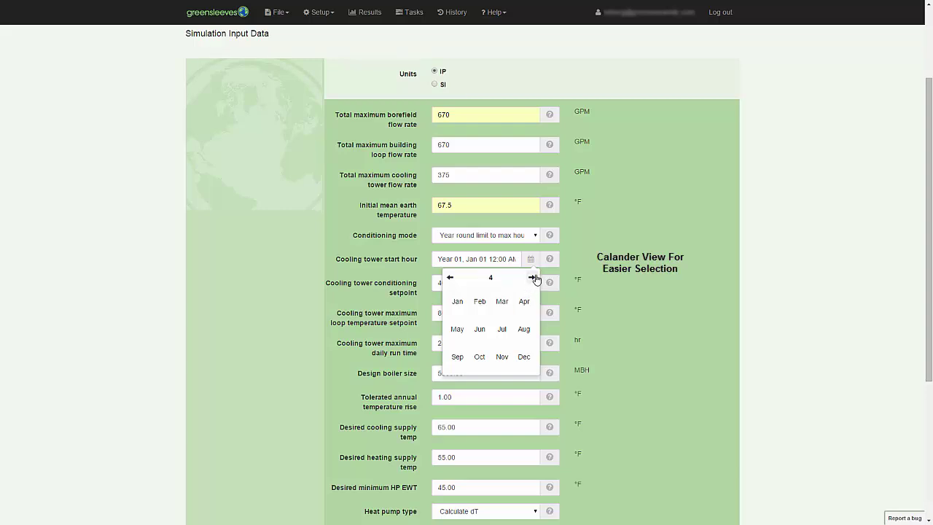
left_click(450, 278)
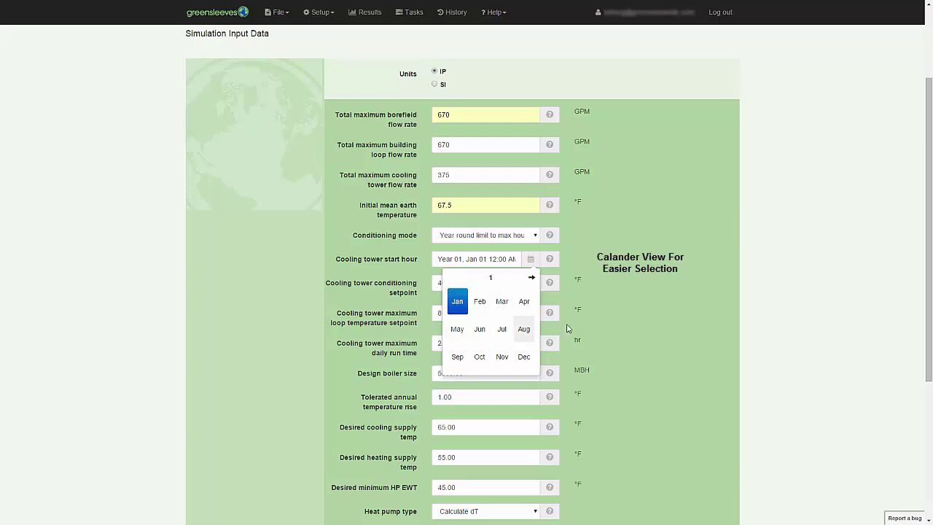
left_click(530, 261)
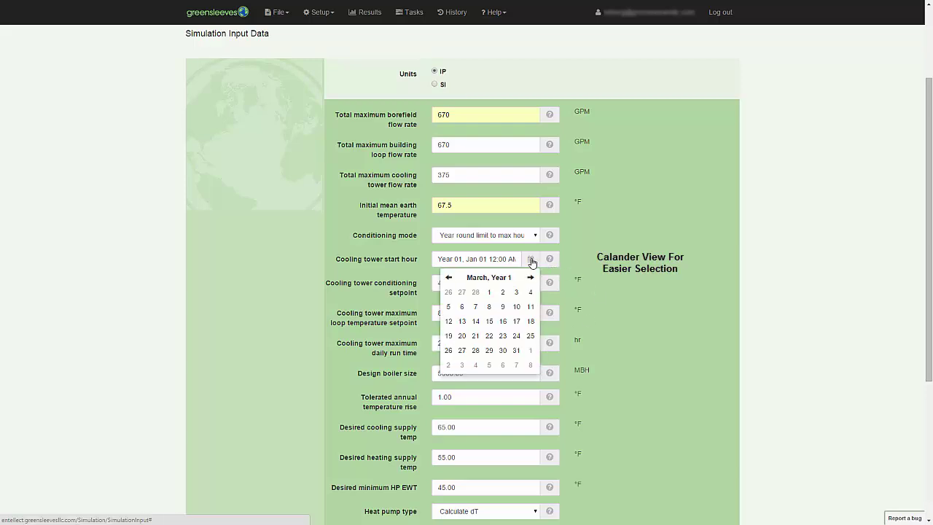
left_click(591, 263)
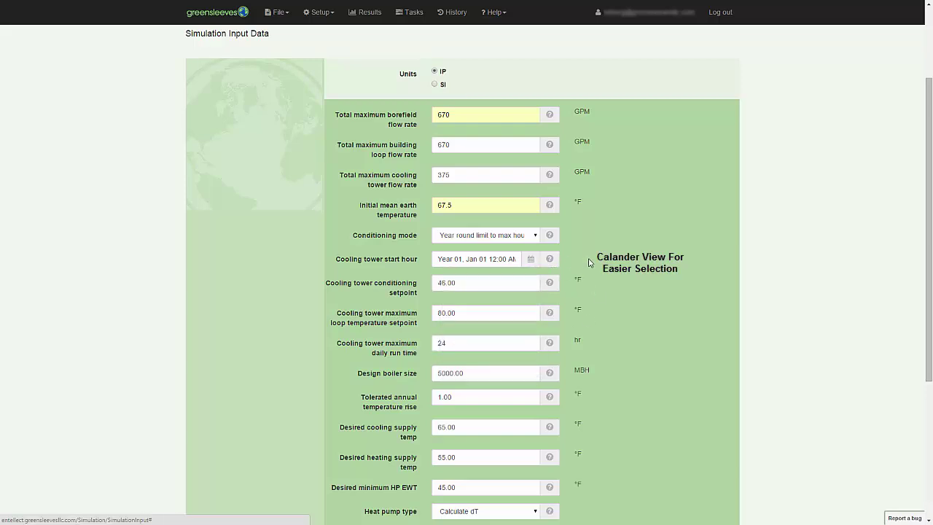
Set the cooling tower maximum loop temperature setpoint to 88 °F and its maximum daily run time to 15 hr
double_click(469, 312)
type("88")
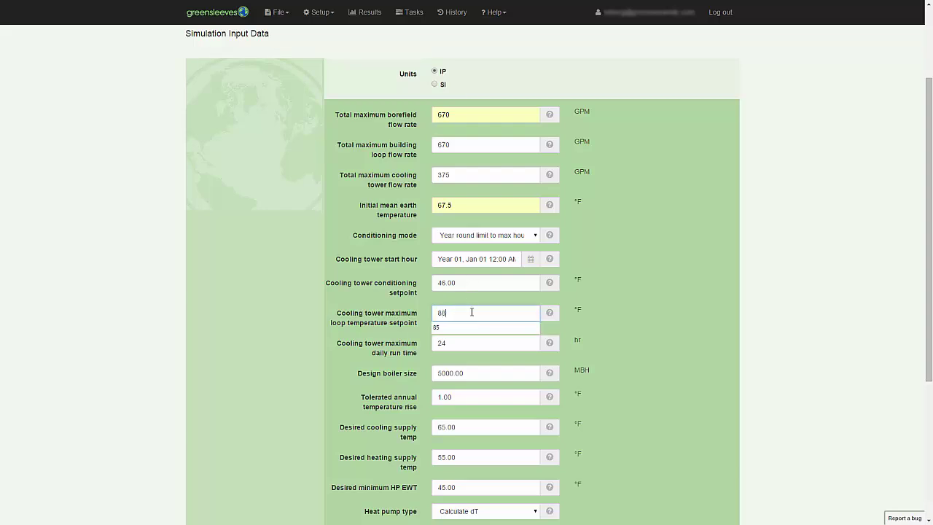
double_click(521, 349)
type("15")
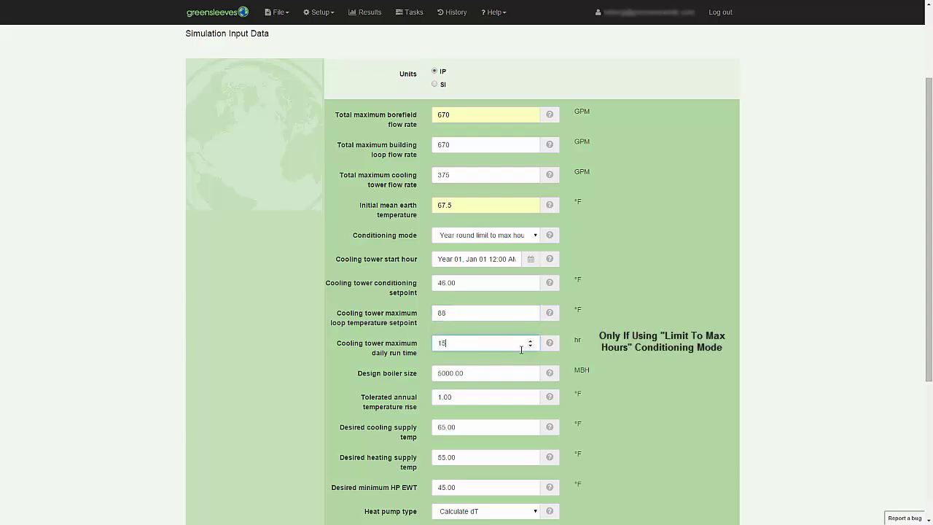
Set the design boiler size to 0 MBH and the tolerated annual temperature rise to 2 °F
key("Tab")
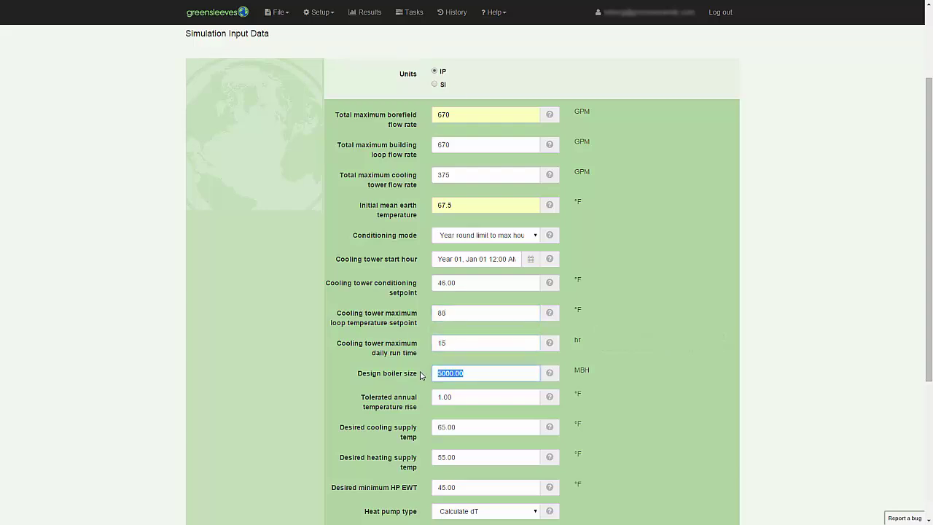
type("0")
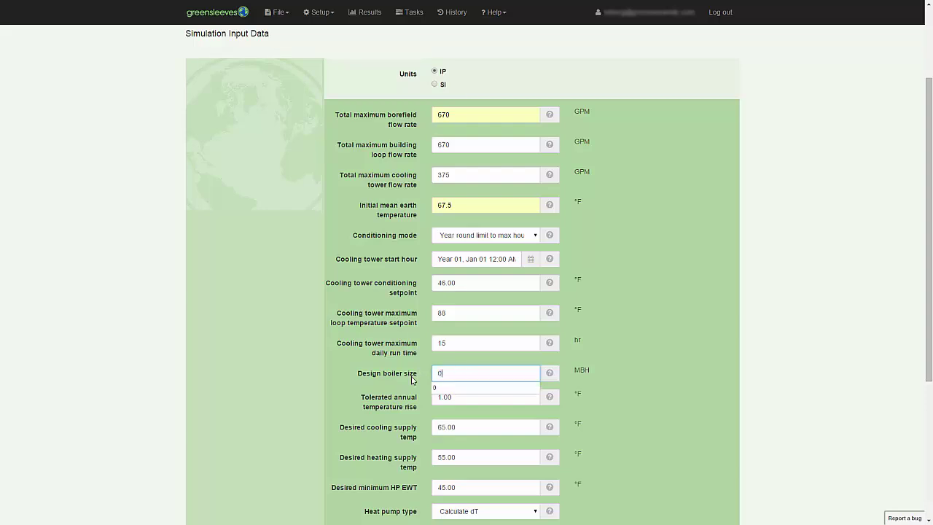
left_click(465, 396)
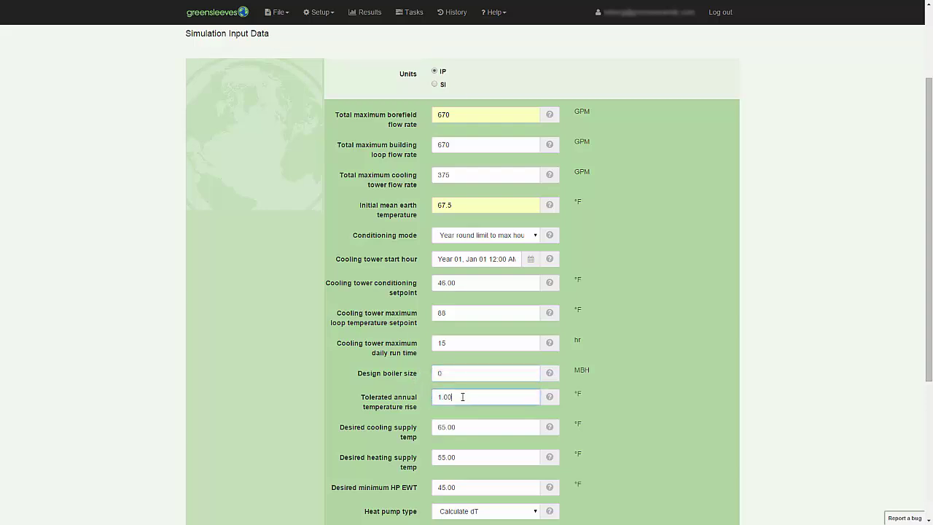
double_click(440, 397)
type("2")
Set the heat pump type to LWT from EER and save the simulation input data
scroll(408, 408, "down", 1)
left_click(469, 339)
scroll(501, 348, "down", 1)
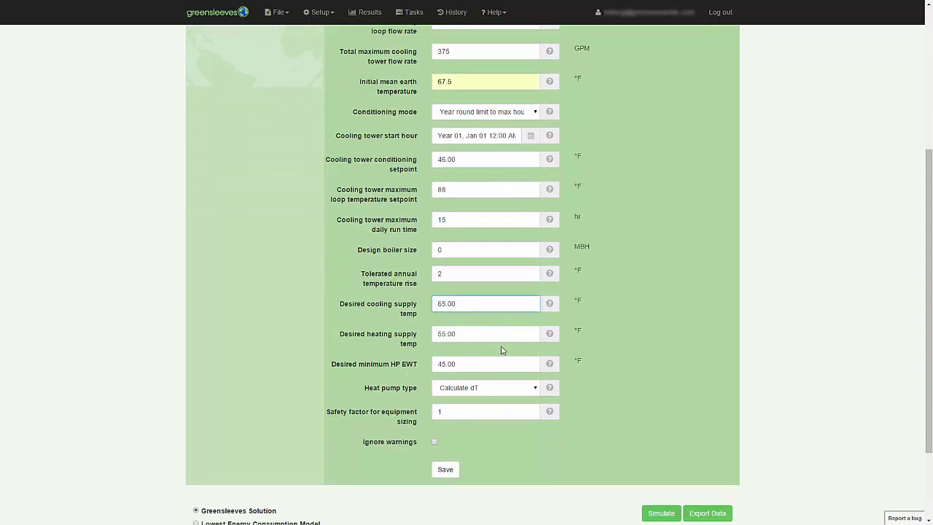
scroll(464, 350, "down", 1)
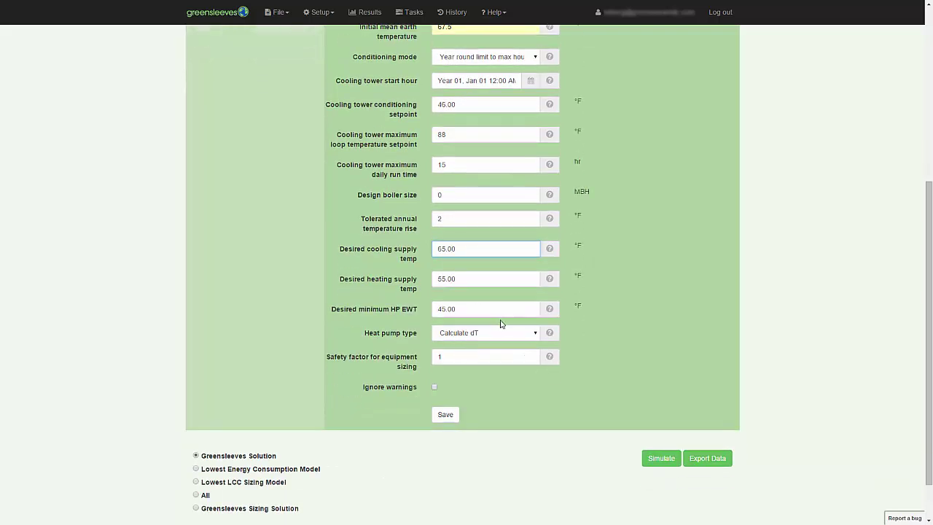
left_click(533, 334)
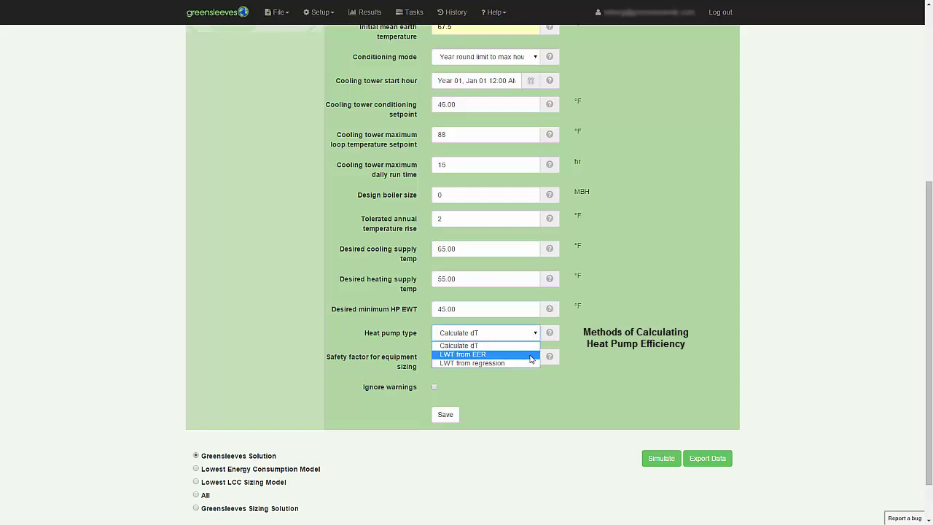
left_click(531, 355)
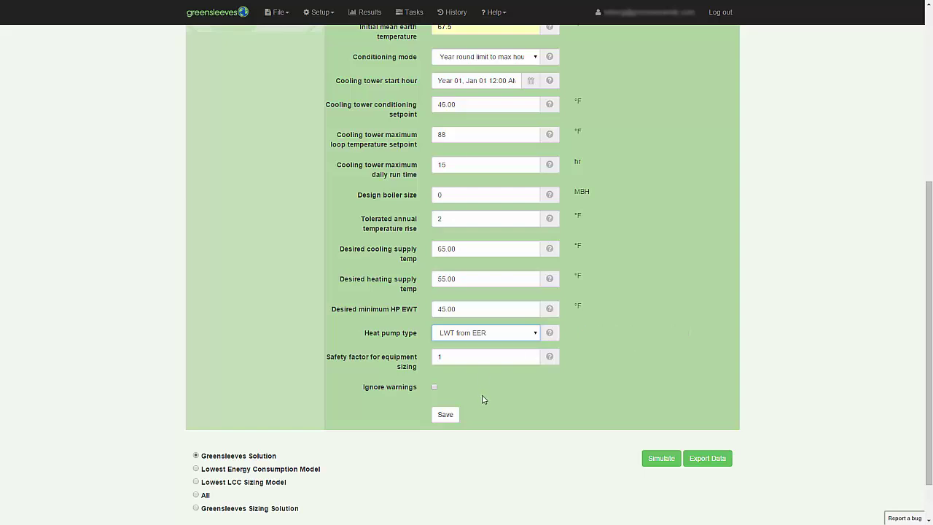
left_click(449, 416)
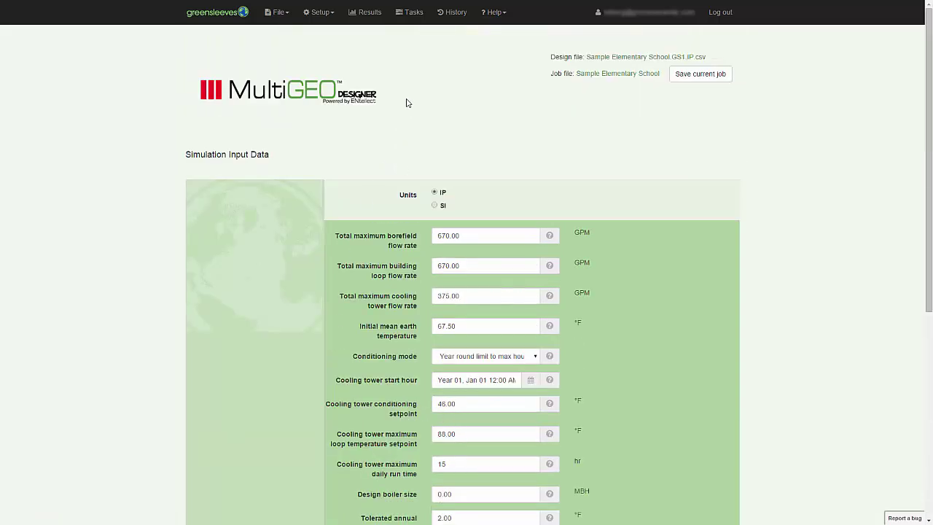
Open the GHX design's borefield parameters and set the borehole diameter to 6 in
left_click(325, 17)
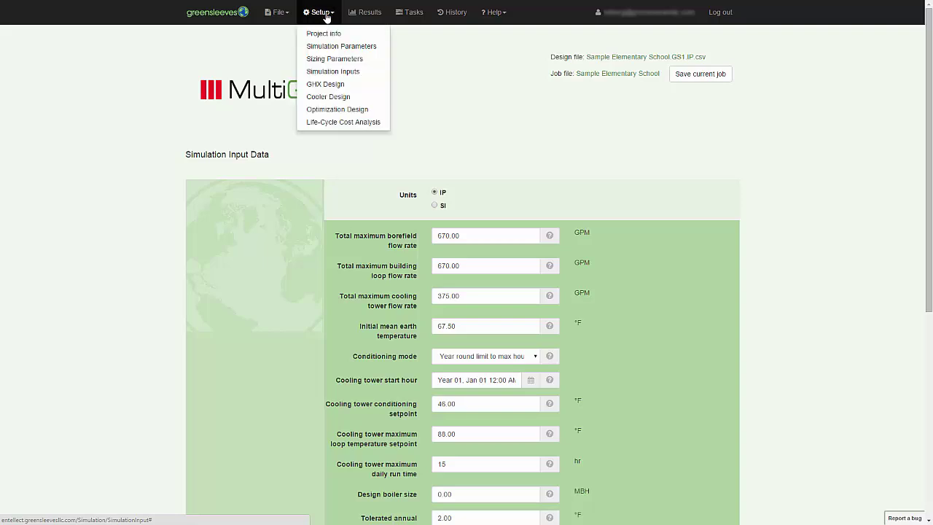
left_click(326, 84)
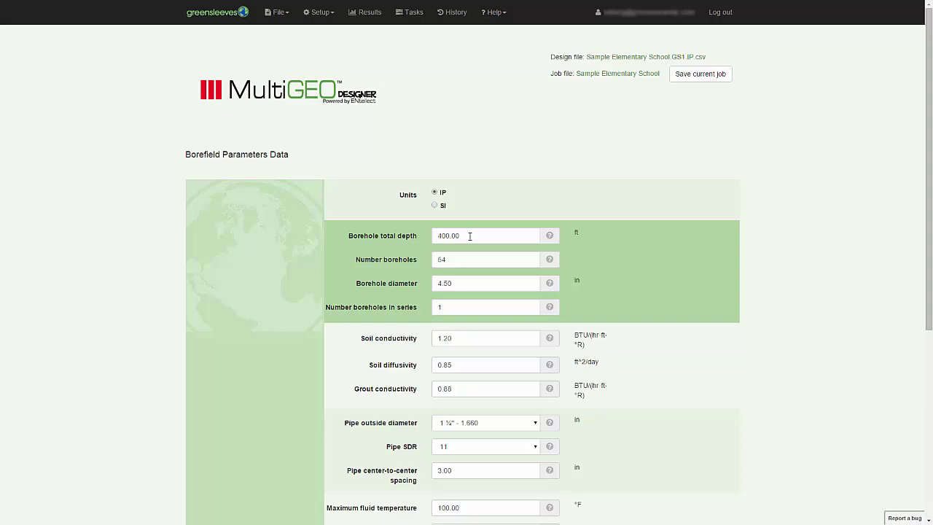
double_click(470, 236)
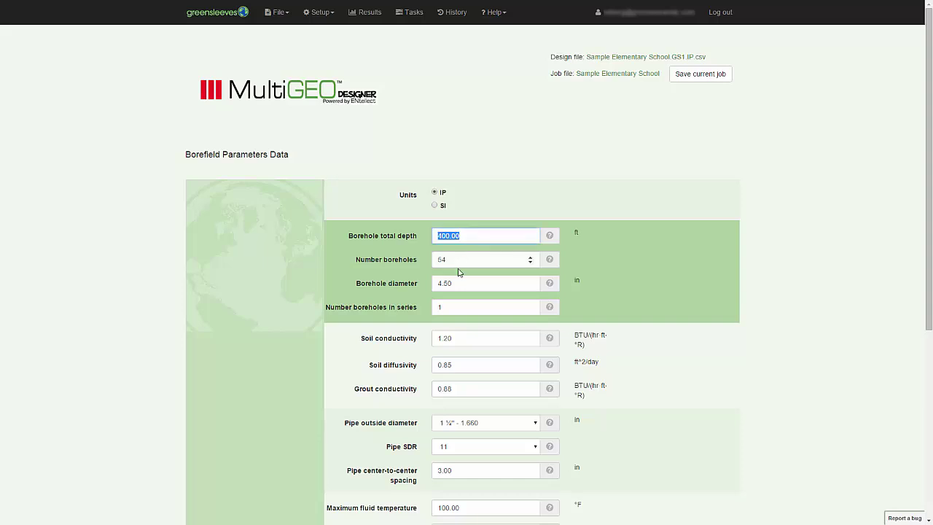
left_click(461, 259)
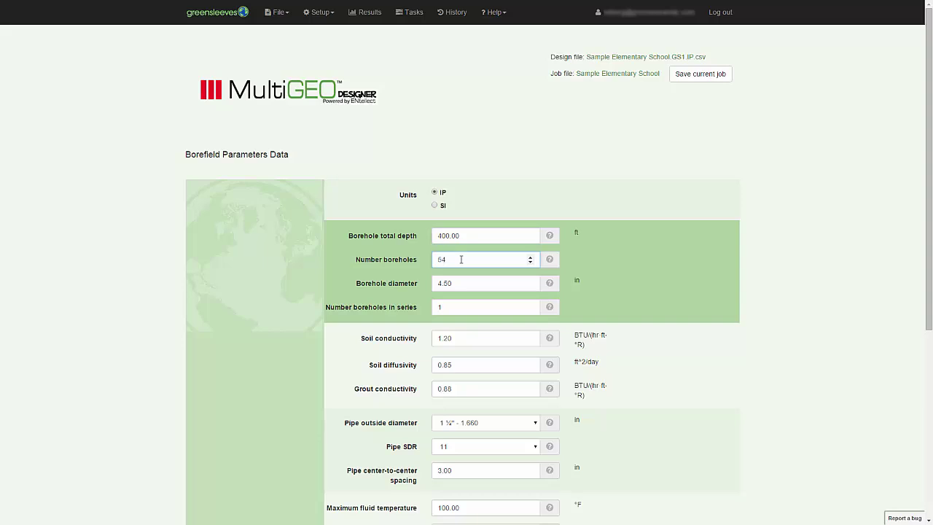
double_click(455, 283)
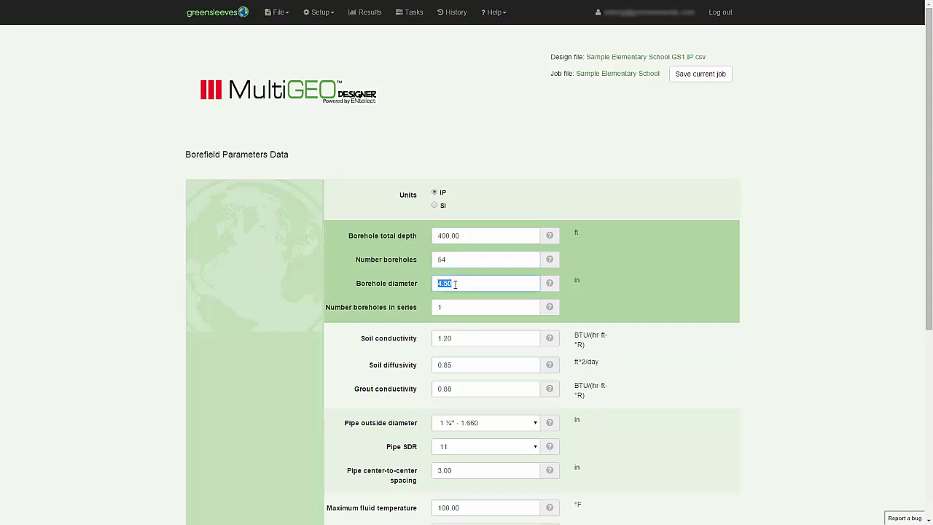
type("65")
key("BackSpace")
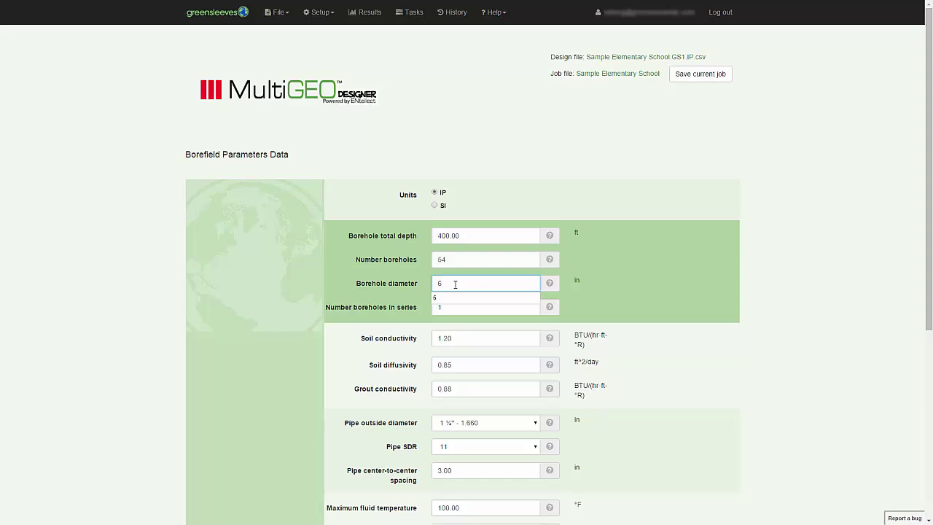
left_click(450, 298)
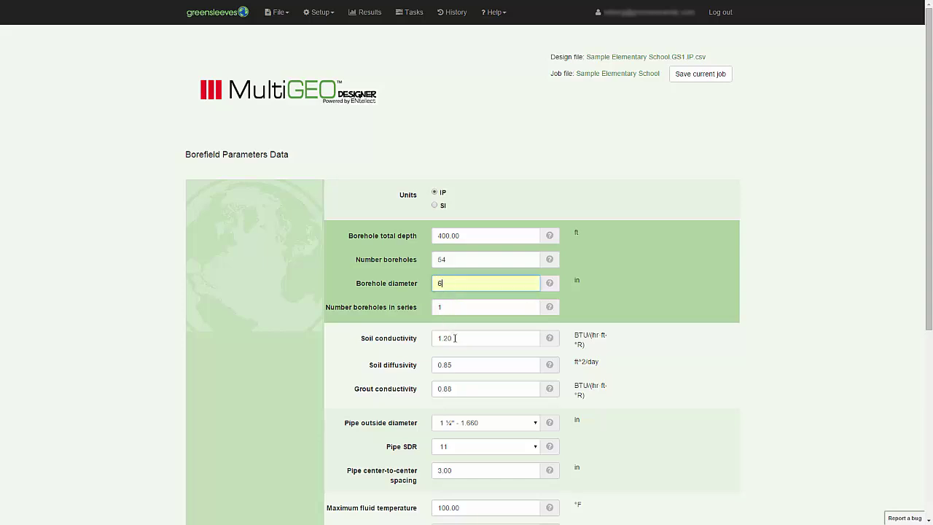
Set the soil conductivity to 1.43 BTU/(hr·ft·°R) and the soil diffusivity to 0.98 ft^2/day
left_click_drag(453, 335, 416, 342)
type("1.43")
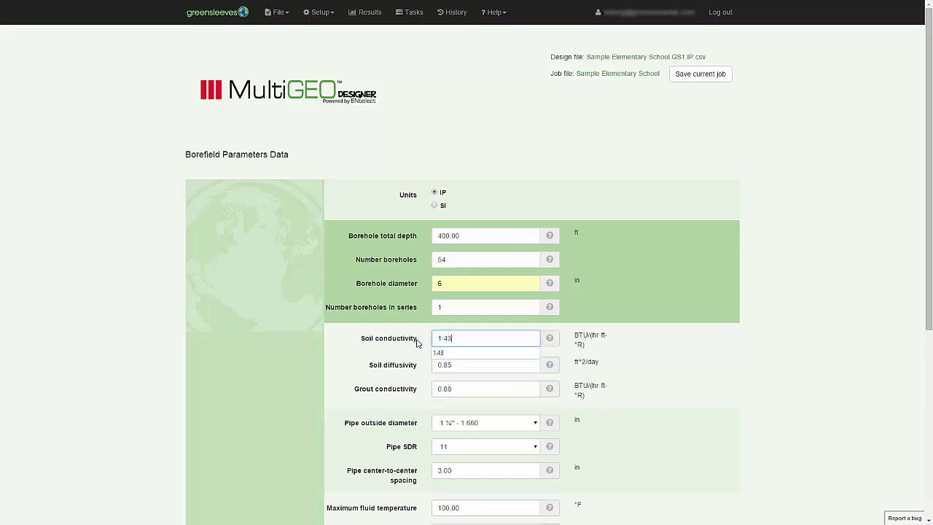
left_click(444, 366)
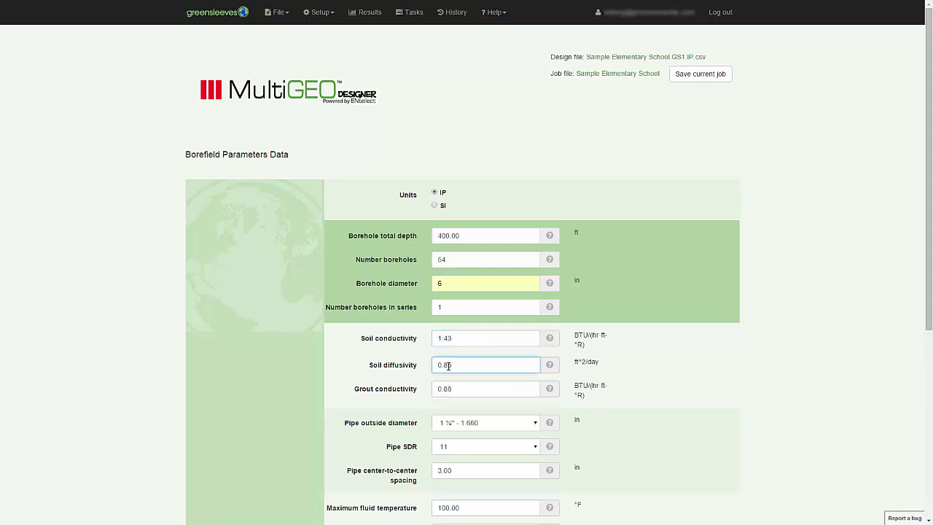
double_click(450, 362)
type(".98")
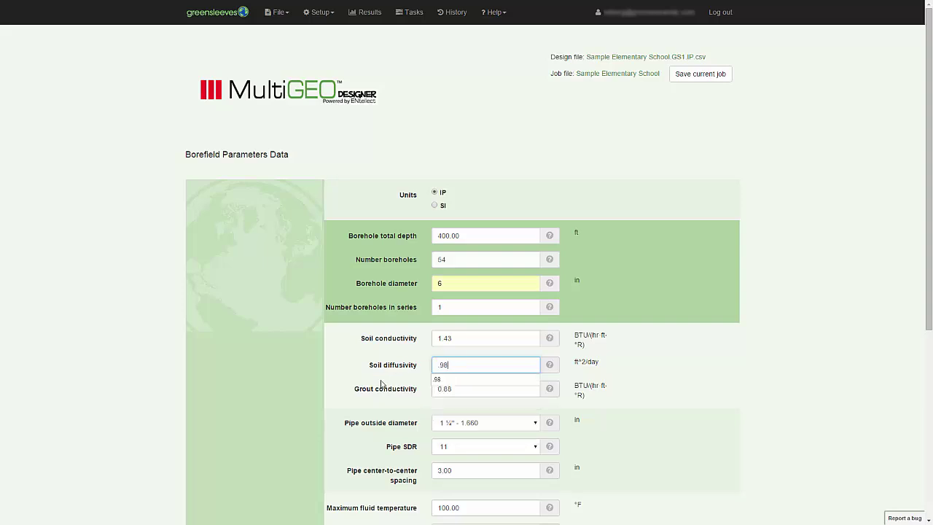
left_click(471, 392)
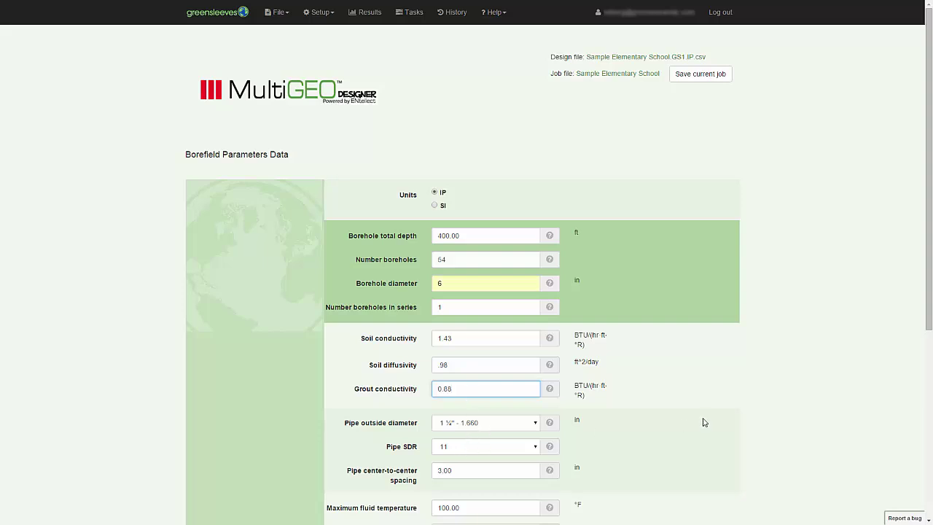
Set the pipe center-to-center spacing to 4 in and save the borefield parameters
scroll(696, 421, "down", 3)
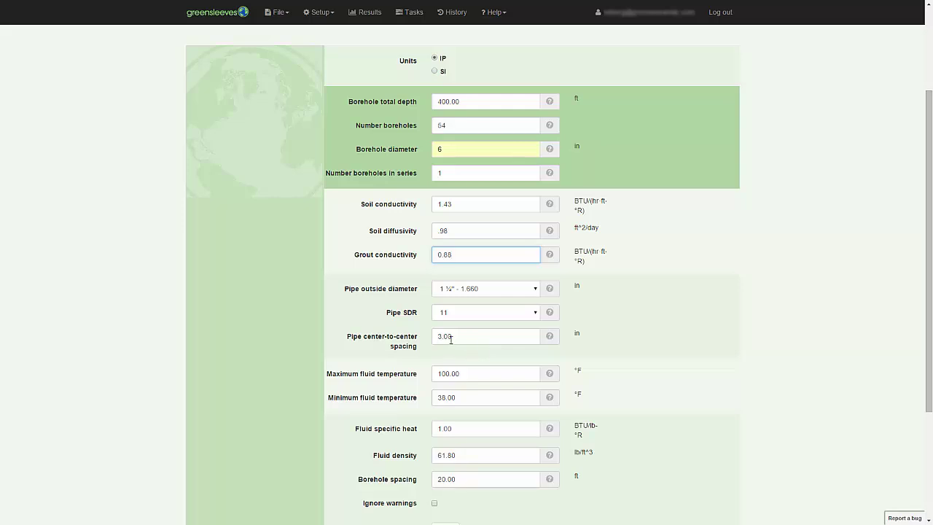
double_click(452, 339)
type("4")
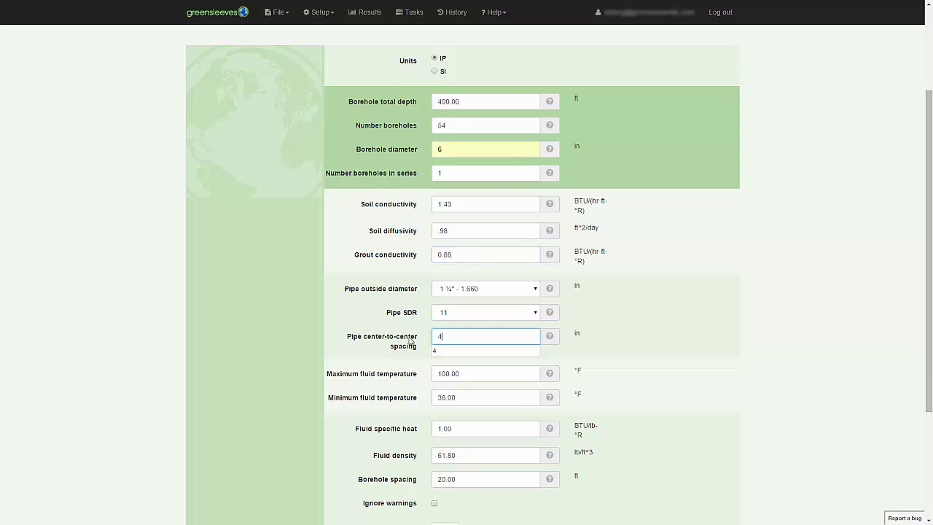
left_click(434, 351)
scroll(426, 356, "down", 1)
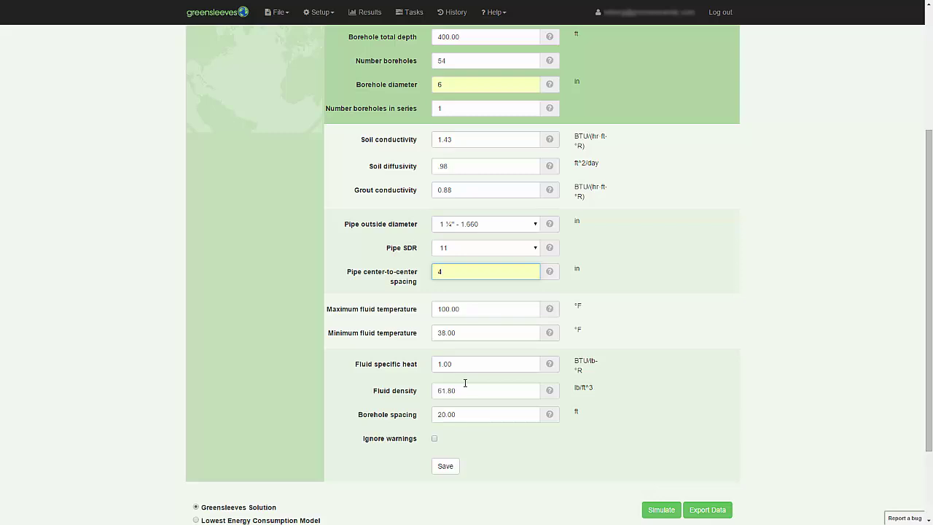
scroll(466, 383, "down", 1)
left_click(442, 443)
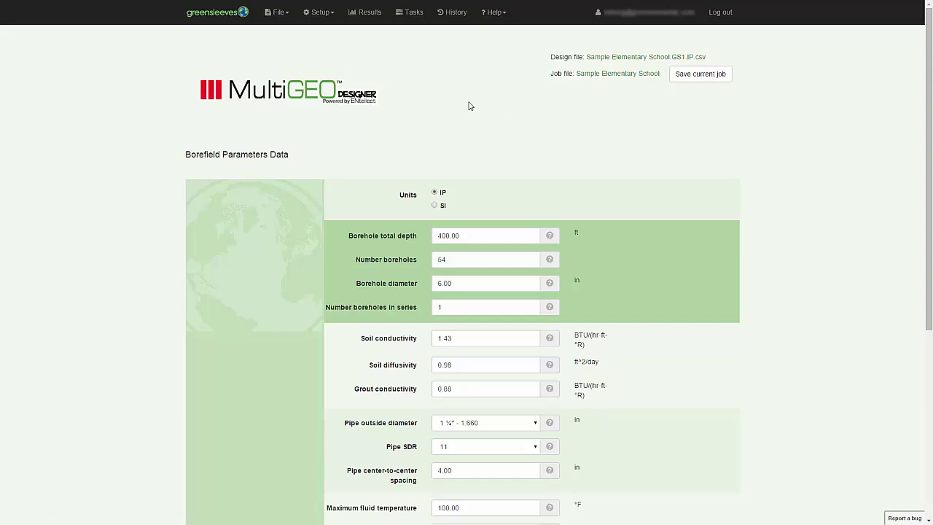
Open the fluid cooler design data and set the design fluid flow to 375 GPM
left_click(317, 13)
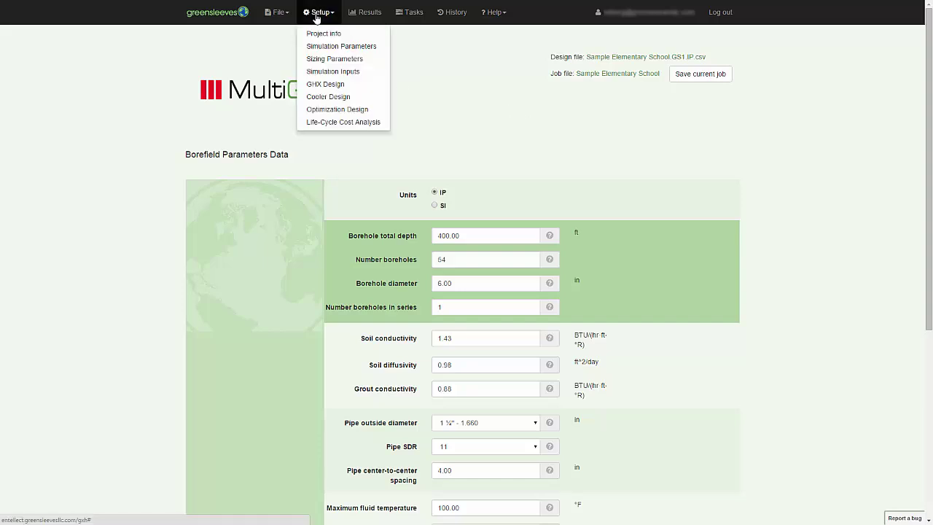
left_click(328, 96)
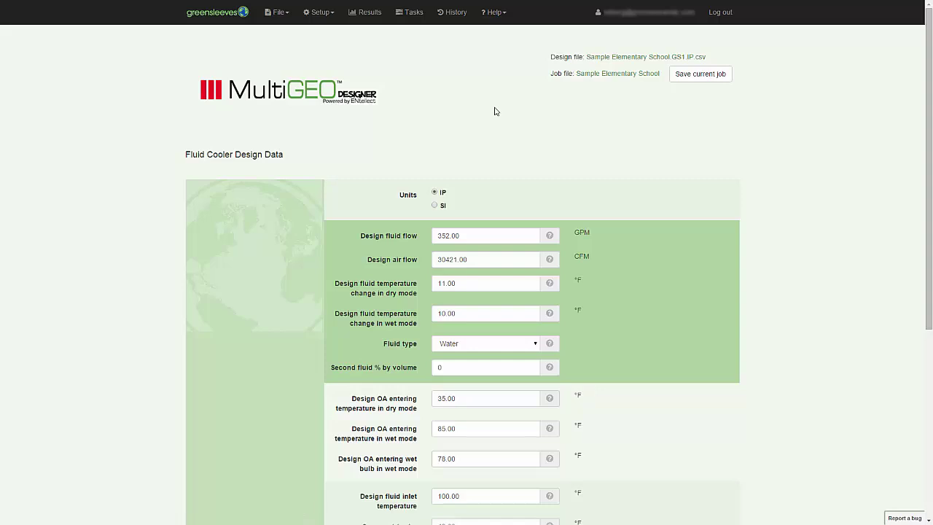
scroll(494, 110, "down", 1)
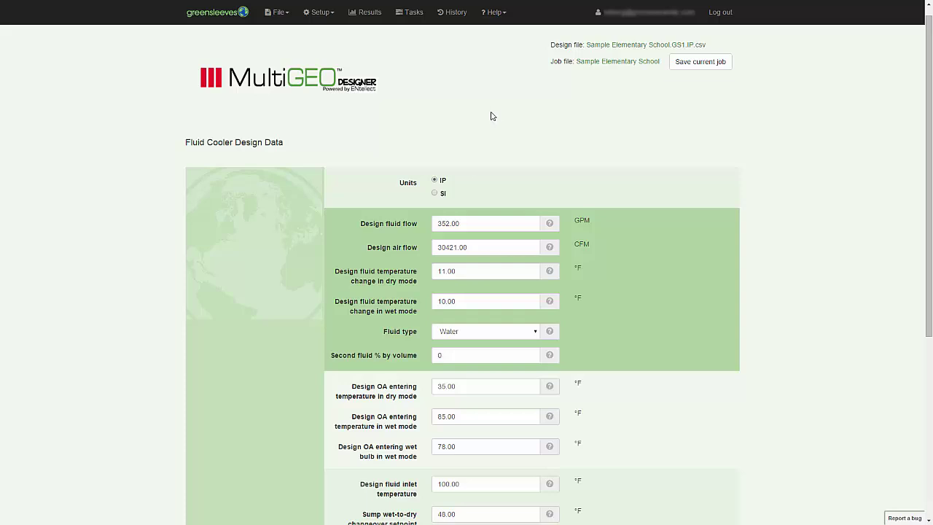
scroll(492, 115, "down", 1)
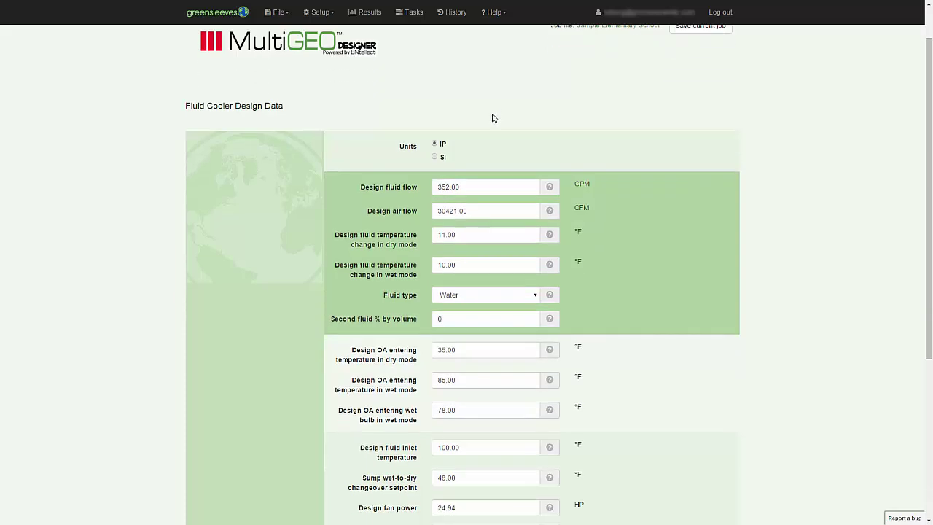
double_click(468, 187)
type("375")
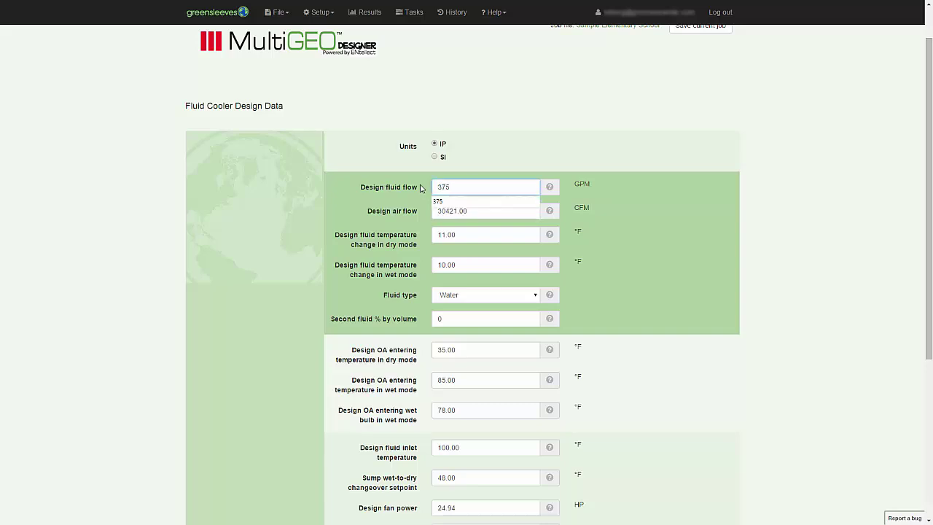
left_click(446, 201)
Set the fluid cooler's design air flow to 82730 CFM
left_click_drag(473, 211, 429, 213)
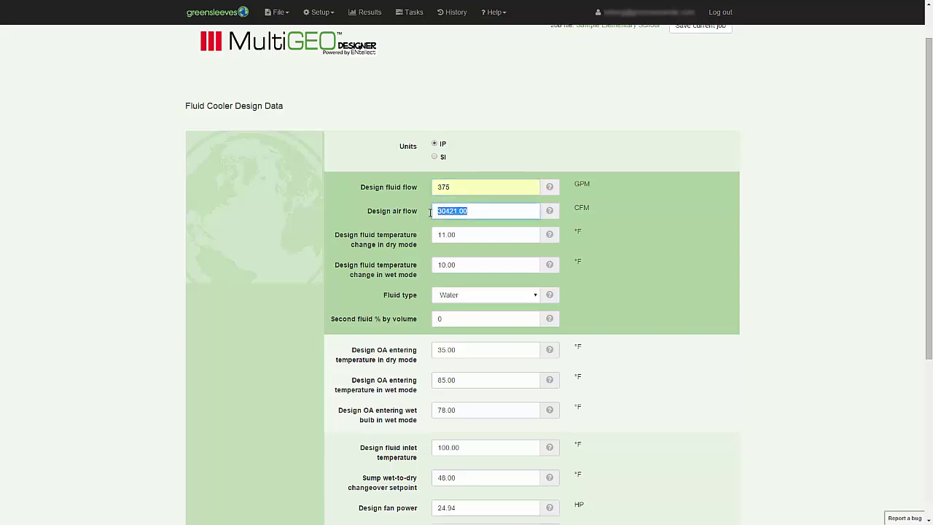
type("82")
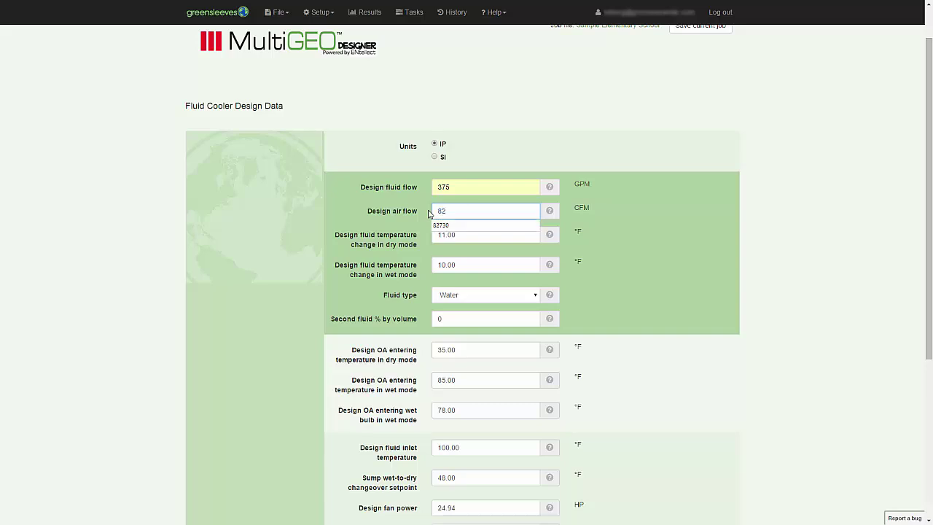
type("730")
left_click(437, 225)
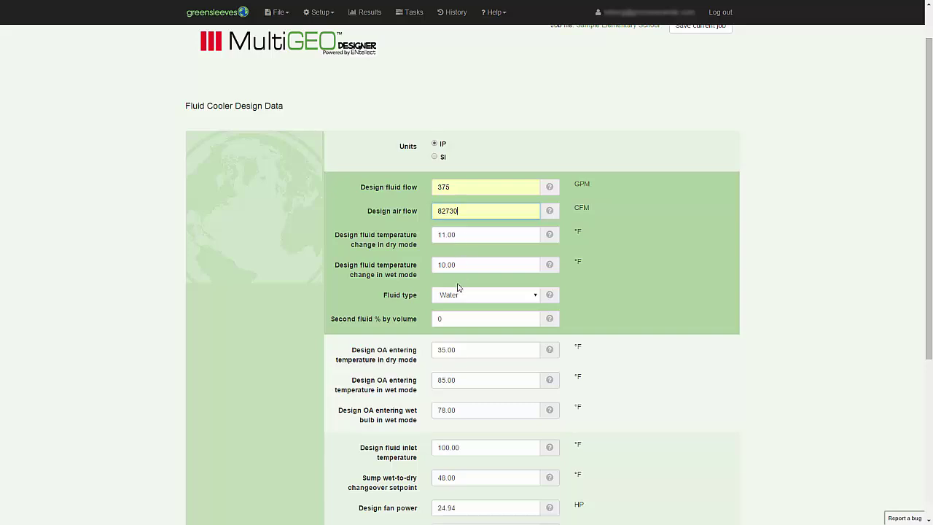
Set the design OA entering temperature to 45 °F in dry mode and 85 °F in wet mode
scroll(480, 271, "down", 1)
scroll(473, 271, "down", 1)
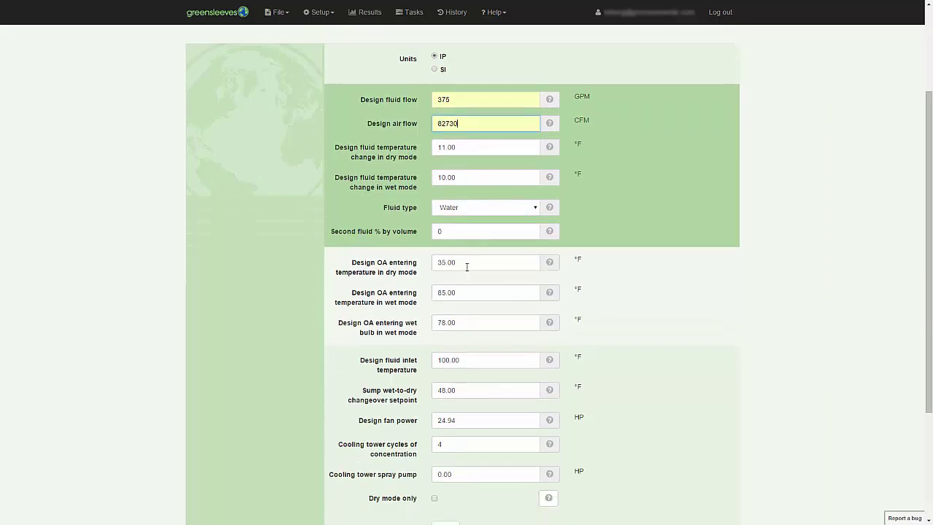
double_click(461, 264)
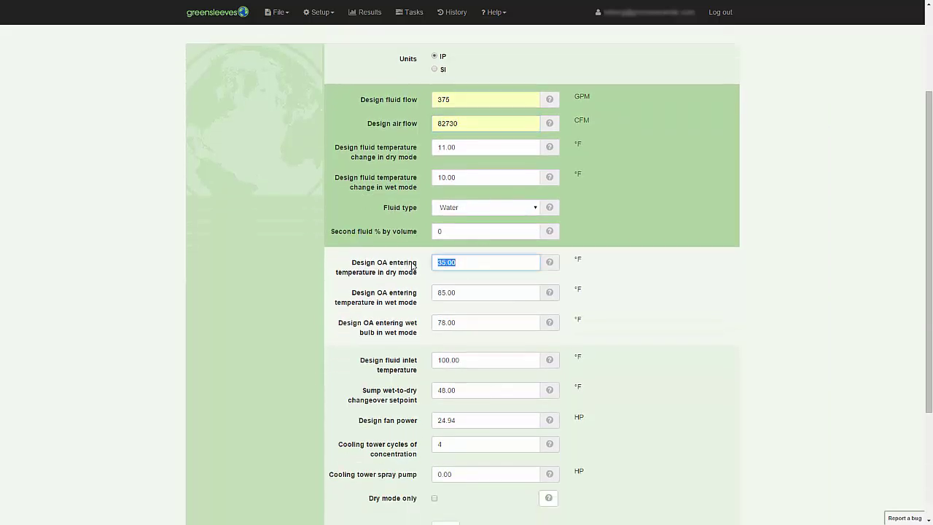
type("45")
left_click_drag(463, 293, 435, 292)
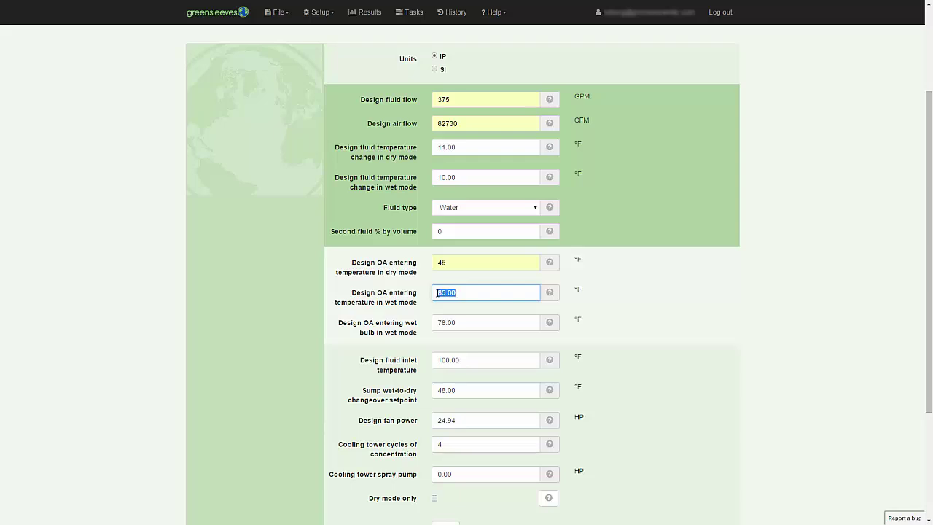
type("85")
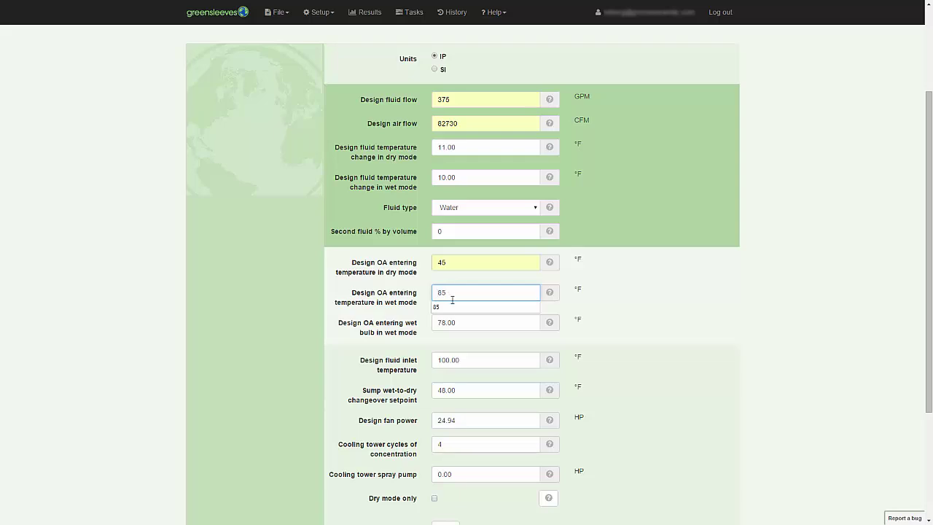
left_click(450, 311)
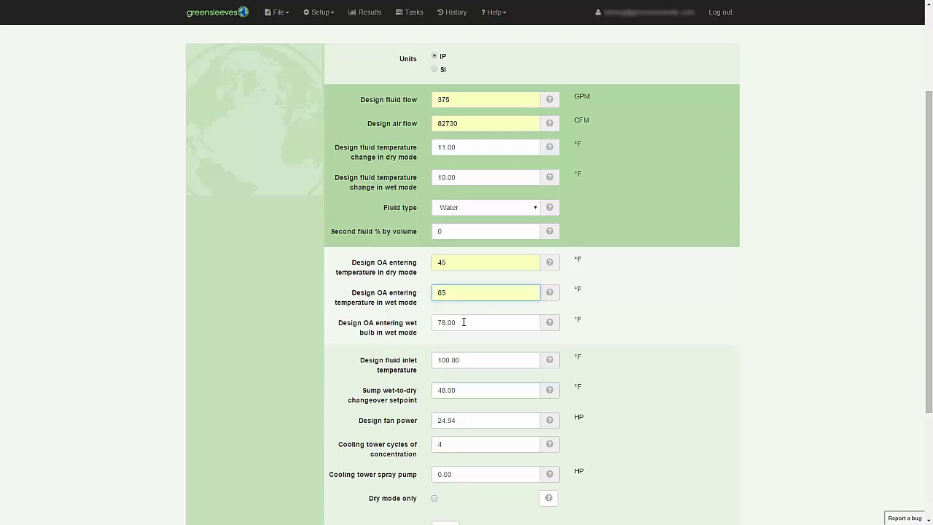
left_click(463, 321)
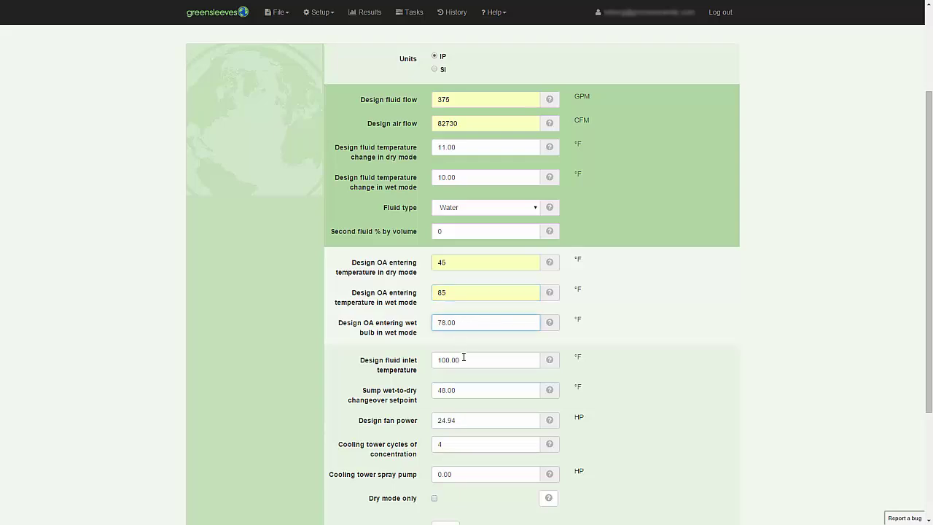
Set the design fluid inlet temperature to 95 °F and the design fan power to 10 HP
key("Tab")
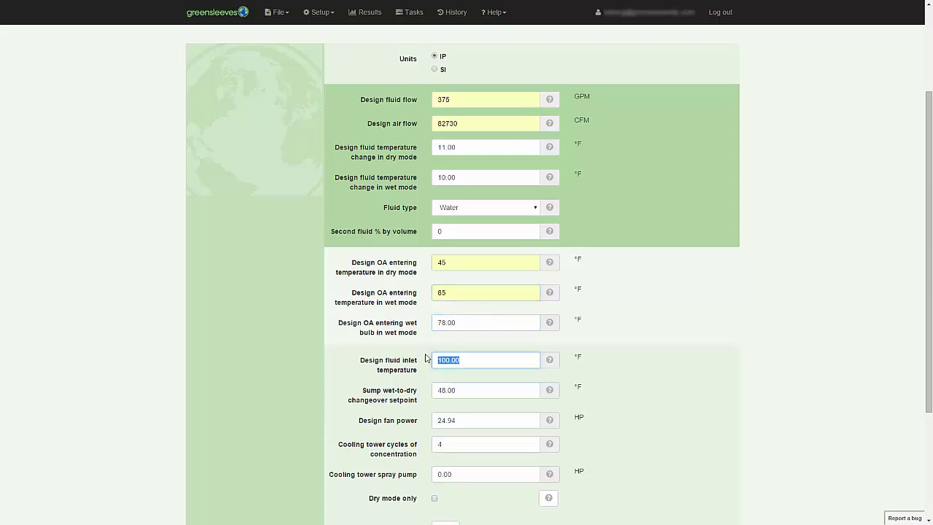
type("95")
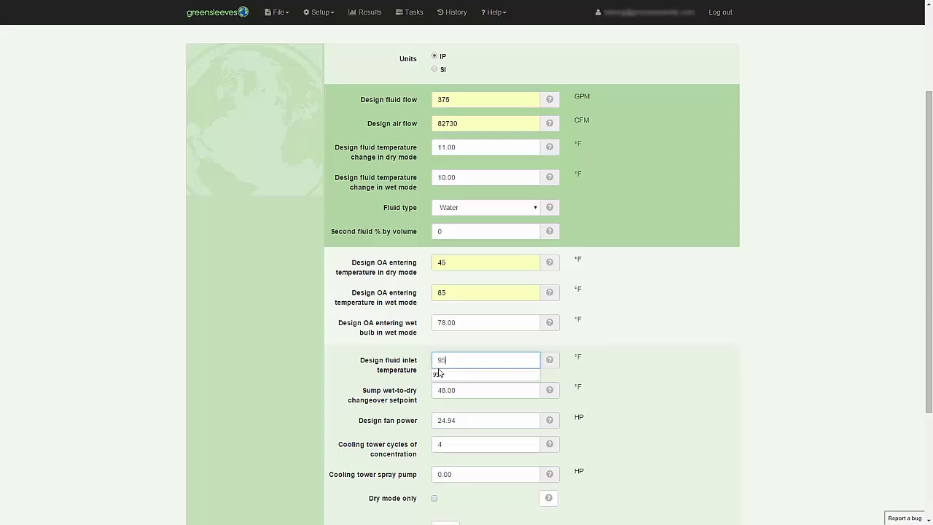
left_click(445, 374)
scroll(454, 387, "down", 2)
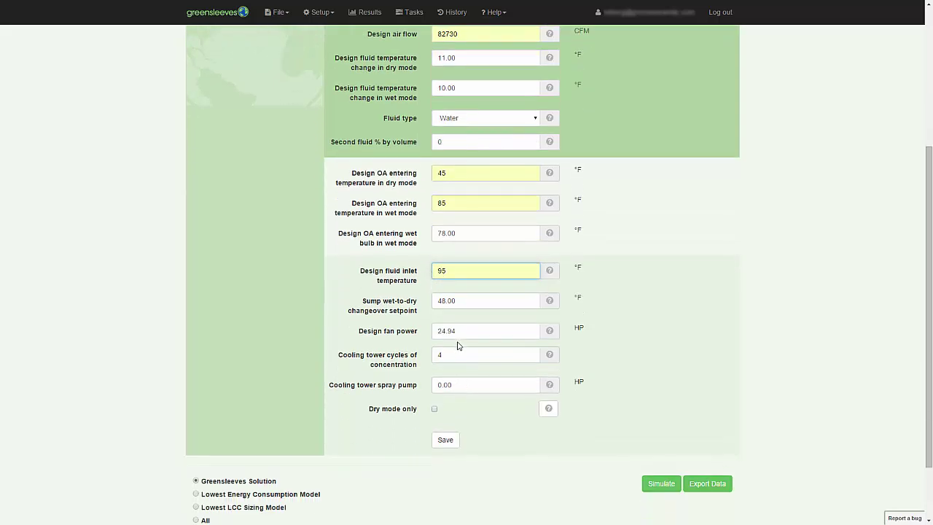
left_click_drag(456, 331, 428, 339)
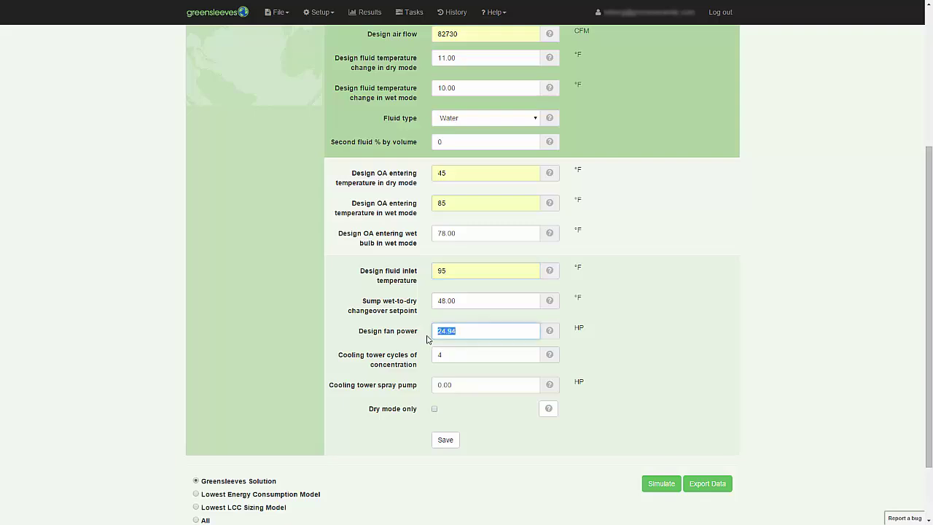
type("10")
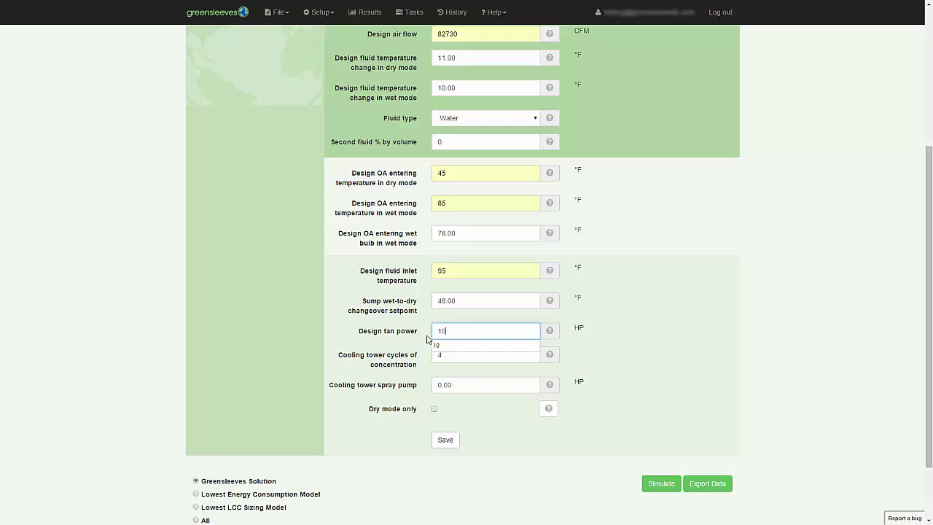
left_click(446, 353)
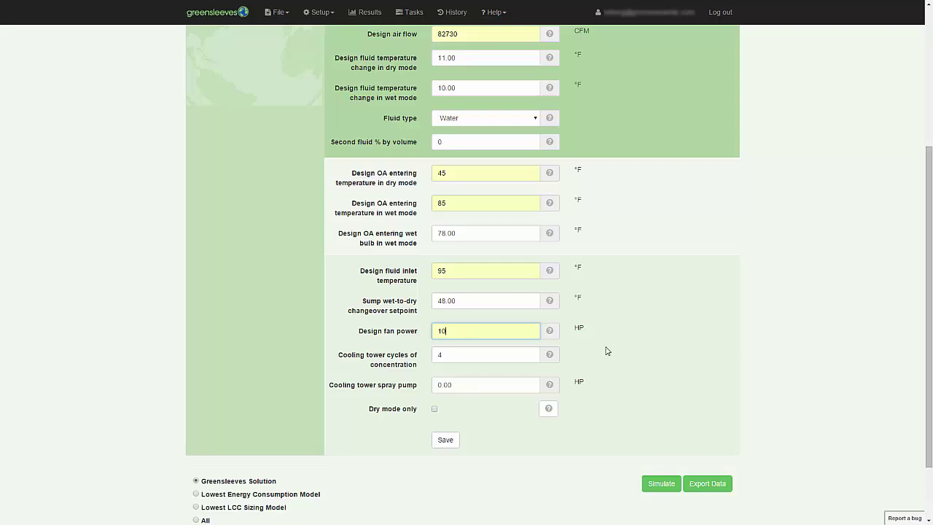
Set the cooling tower spray pump power to 5 HP and save the fluid cooler design data
left_click(452, 383)
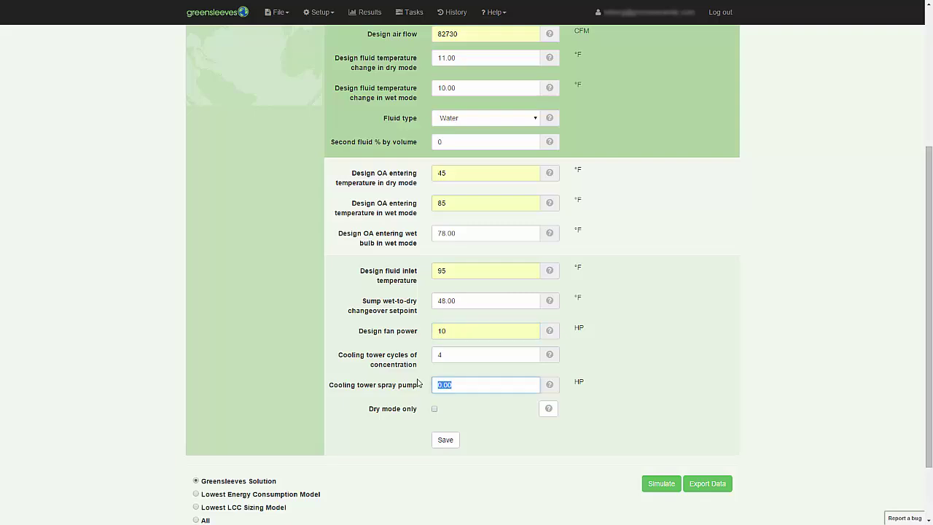
type("5")
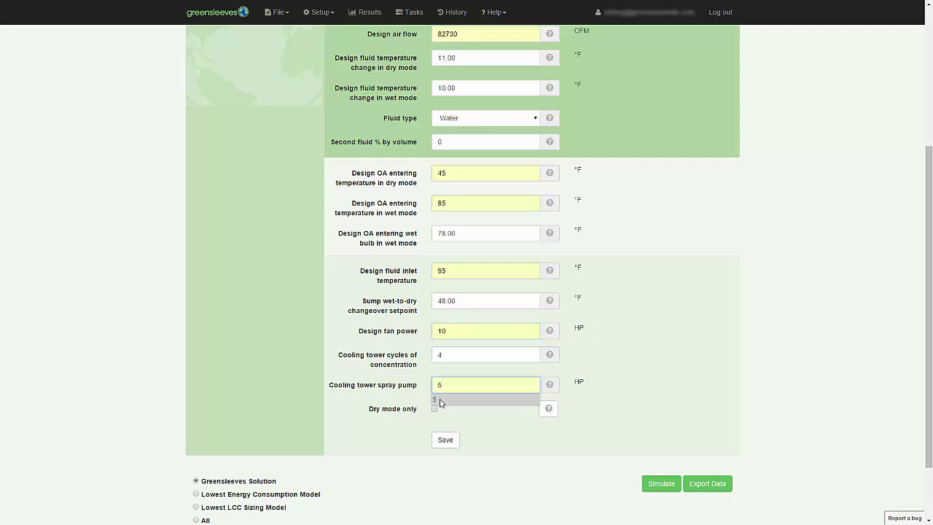
left_click(438, 400)
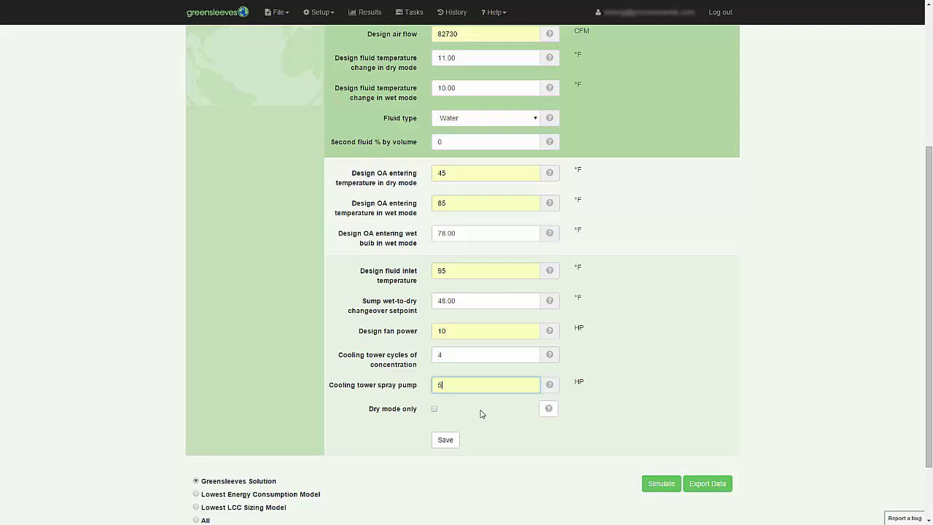
left_click(449, 441)
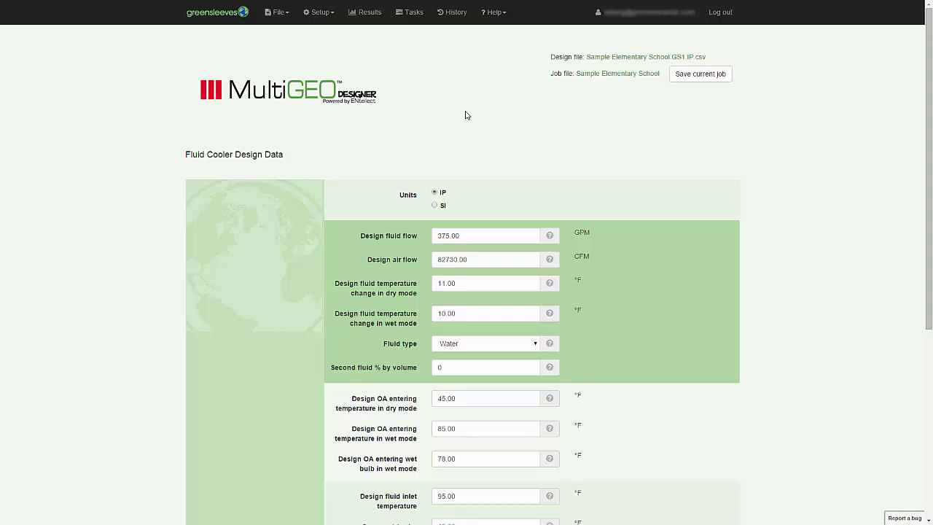
Open the optimization design settings and review the objective weights, pump powers and advanced PSO parameters
left_click(324, 16)
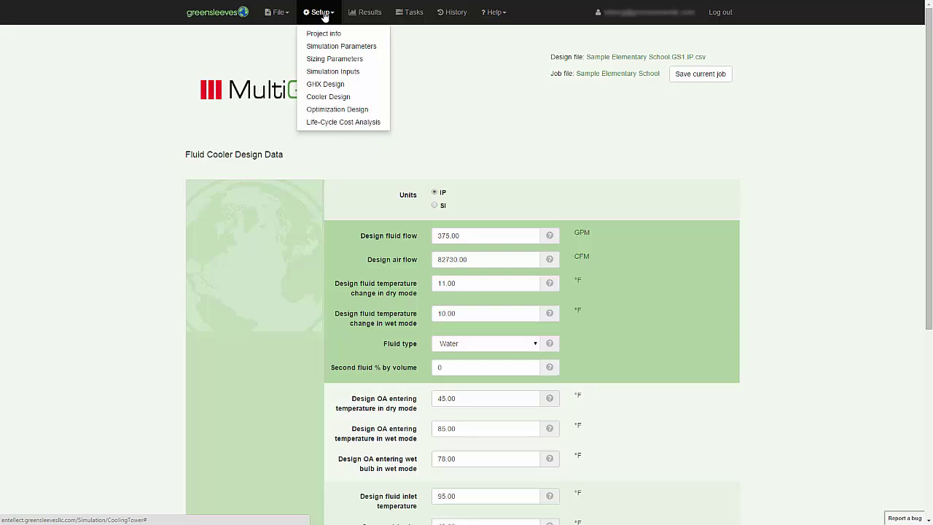
left_click(336, 111)
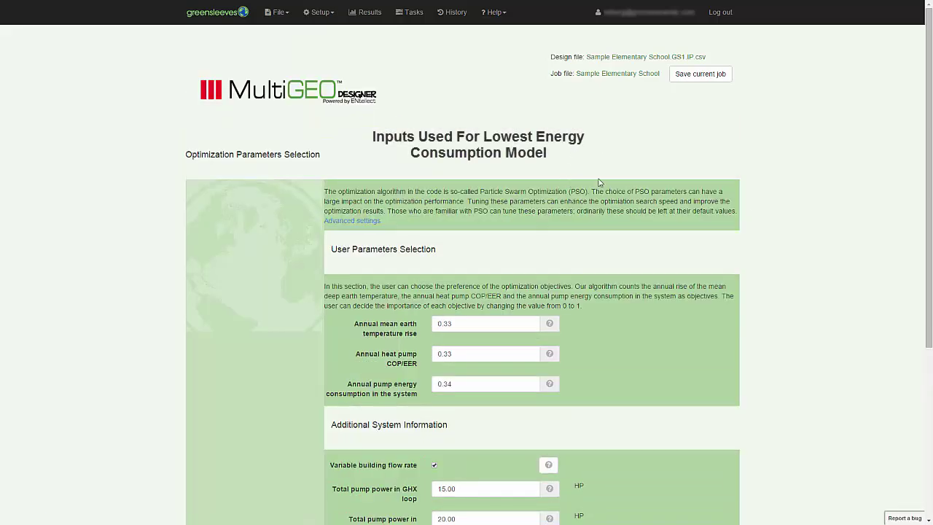
scroll(762, 205, "down", 2)
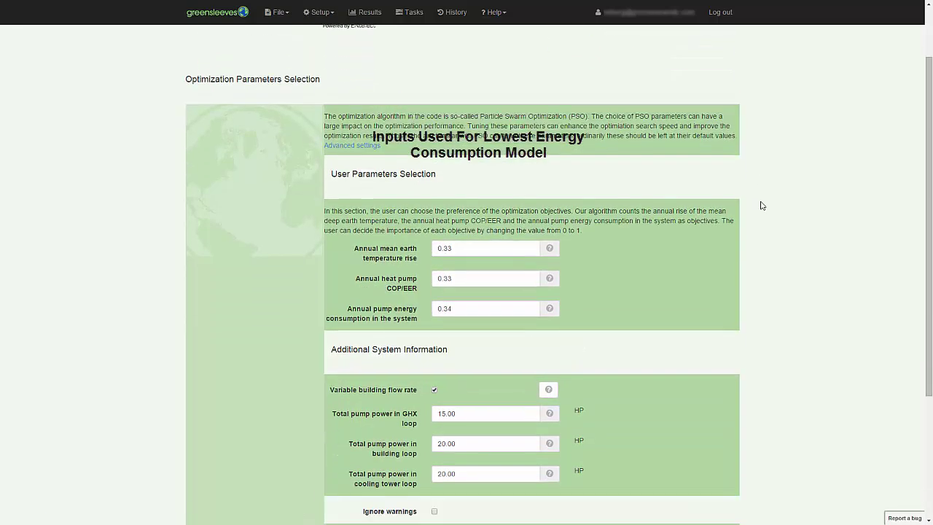
scroll(762, 205, "down", 2)
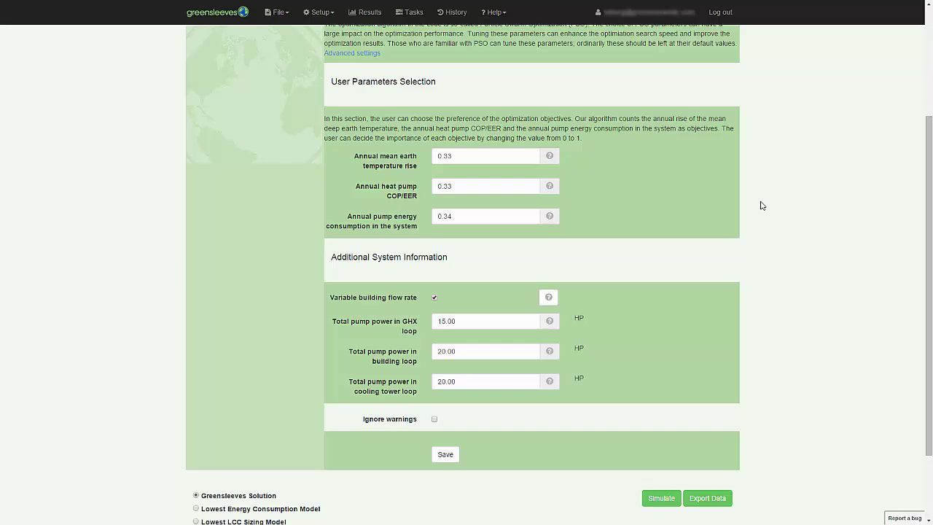
scroll(761, 205, "down", 1)
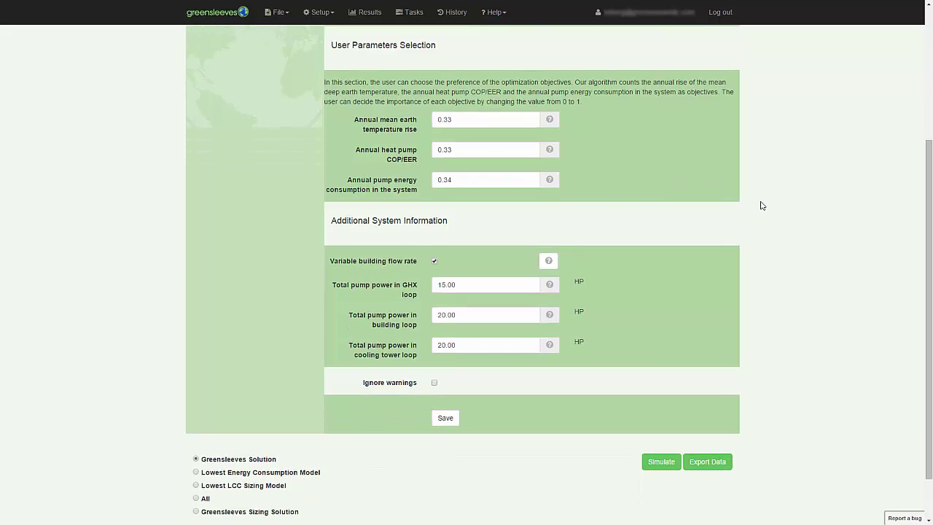
scroll(762, 206, "up", 4)
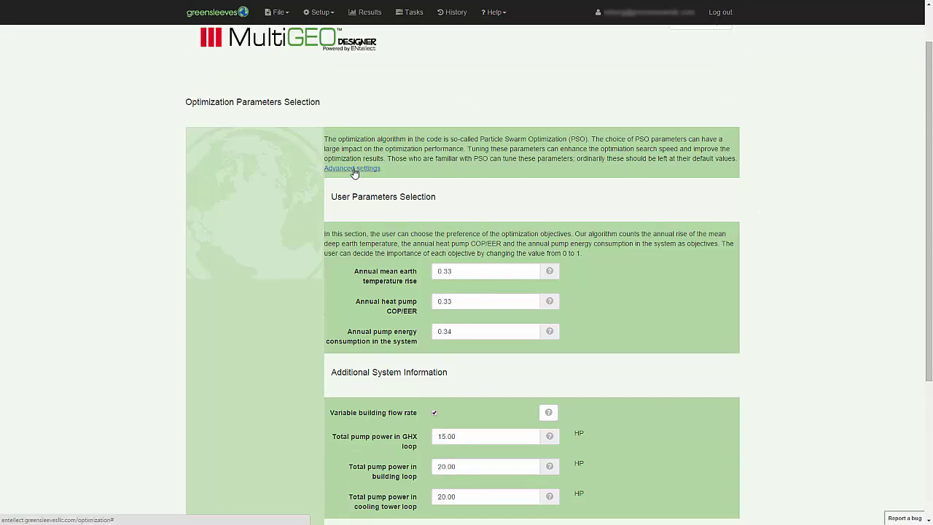
left_click(345, 170)
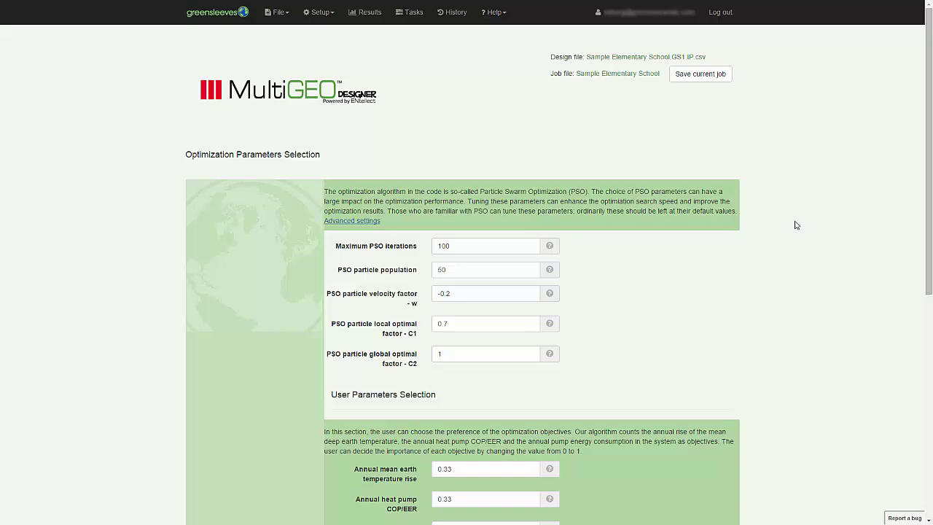
scroll(796, 226, "down", 3)
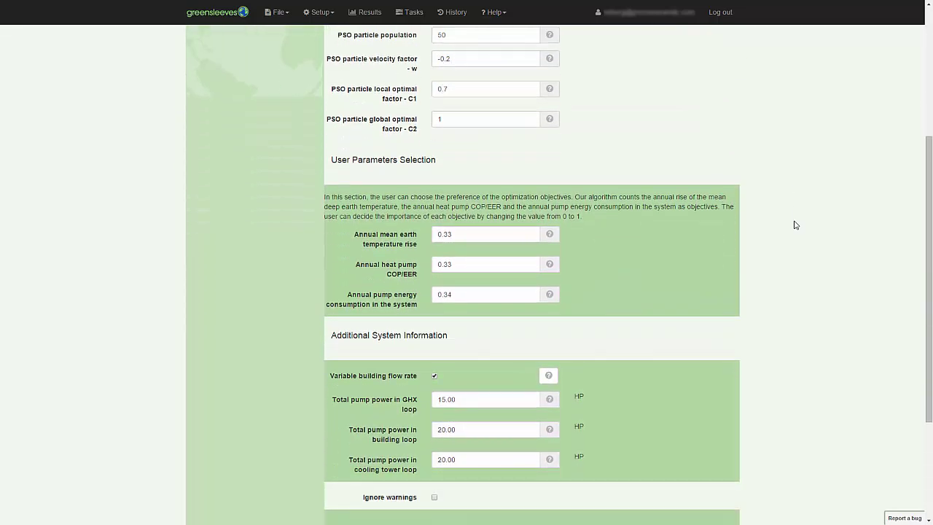
scroll(796, 225, "down", 1)
scroll(796, 225, "down", 1)
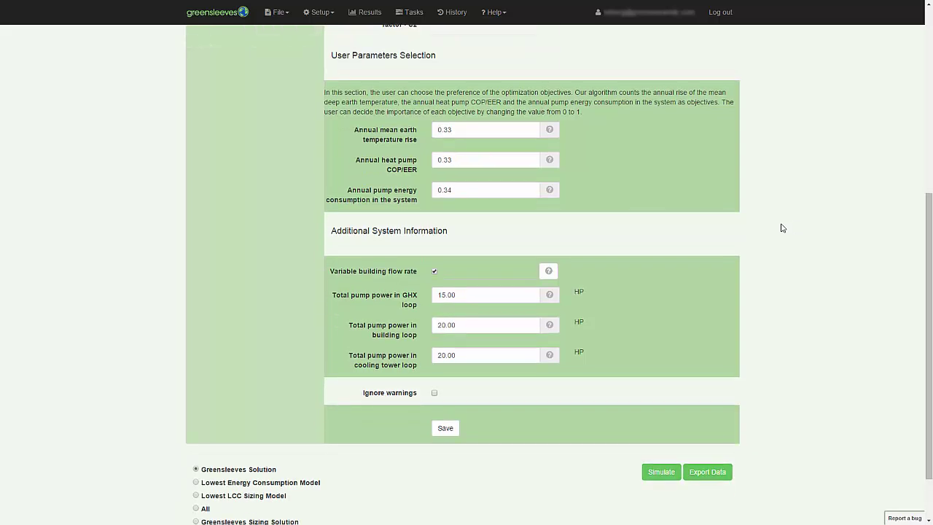
scroll(782, 225, "up", 1)
scroll(782, 226, "up", 3)
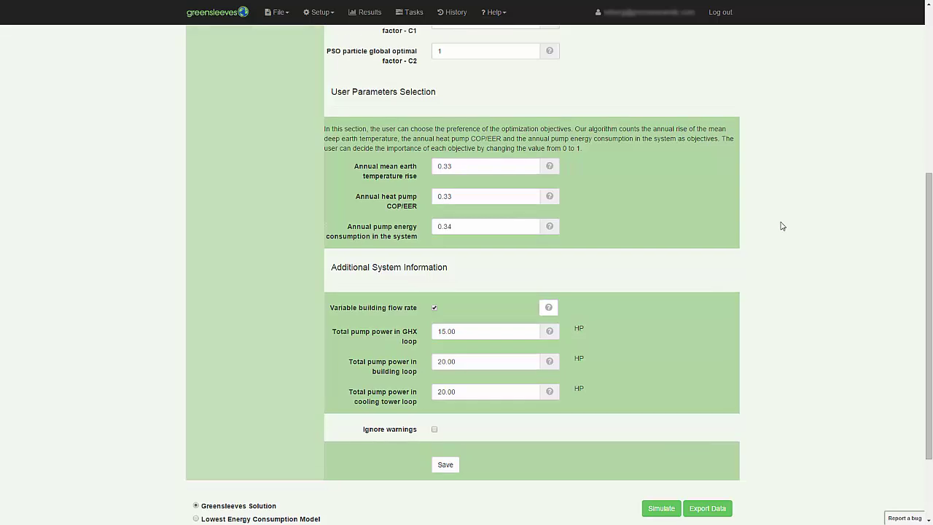
scroll(782, 226, "up", 1)
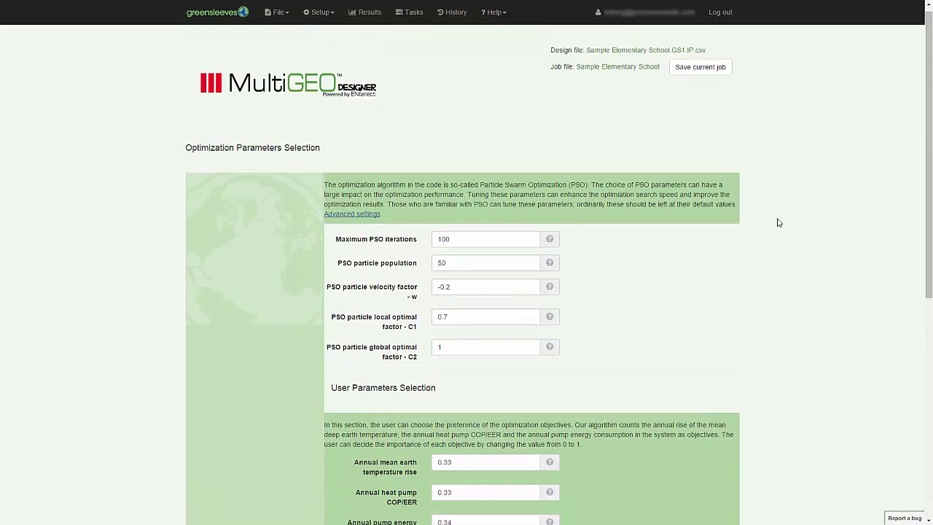
Open the life-cycle cost analysis setup, mark the loan program as financed, and review the loan and utility cost inputs
left_click(326, 15)
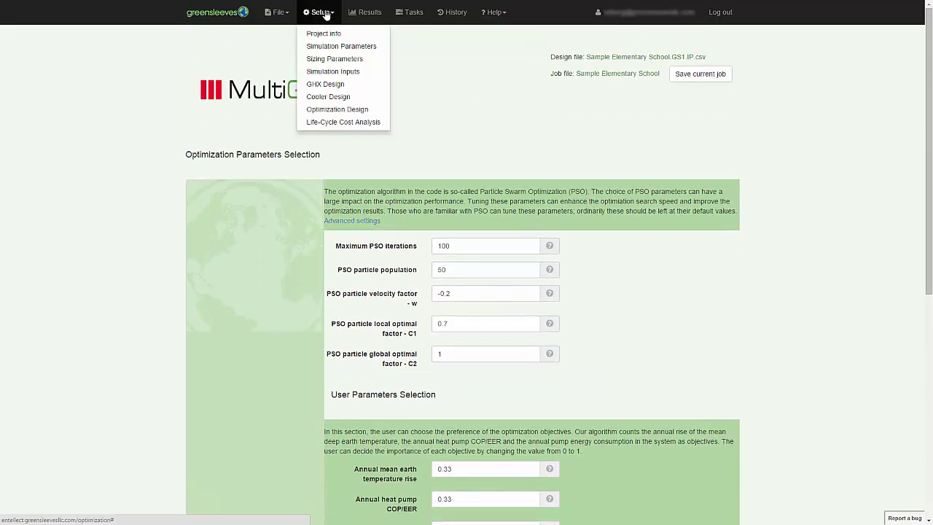
left_click(334, 124)
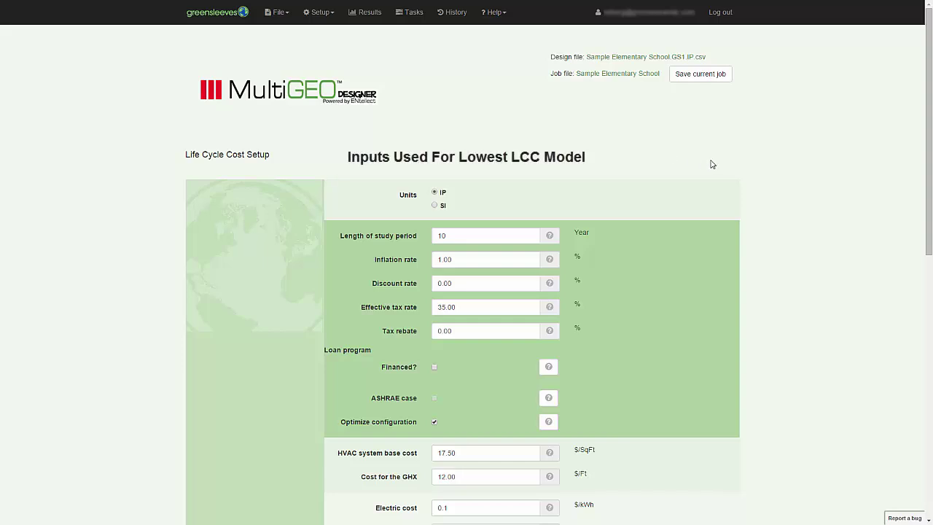
scroll(714, 166, "down", 1)
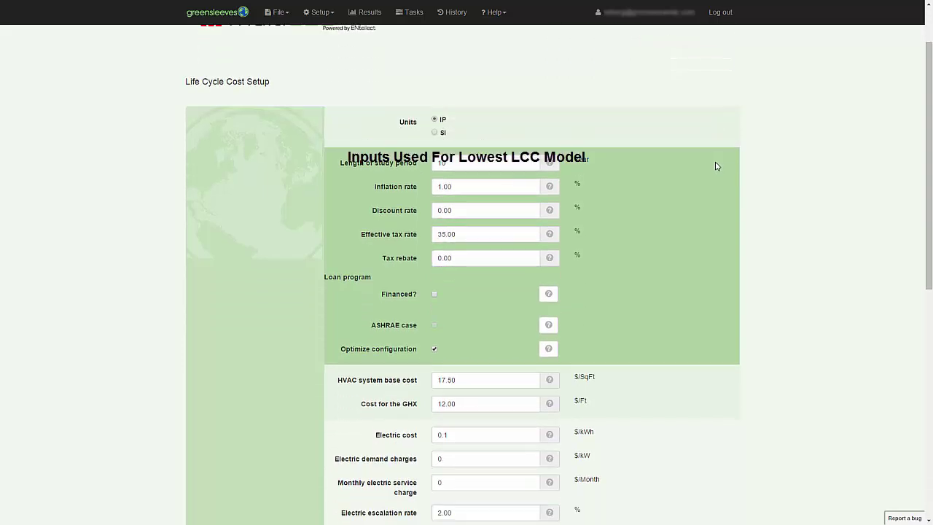
scroll(715, 166, "down", 1)
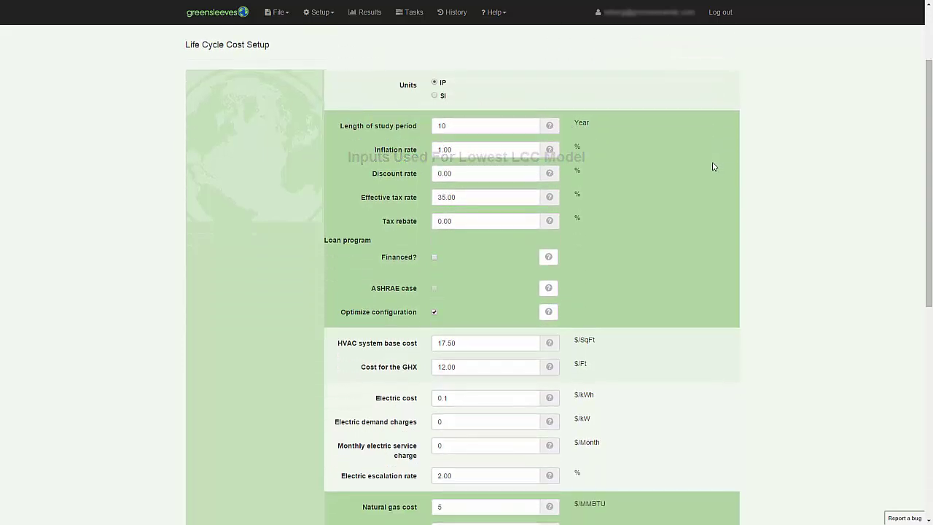
scroll(706, 166, "down", 1)
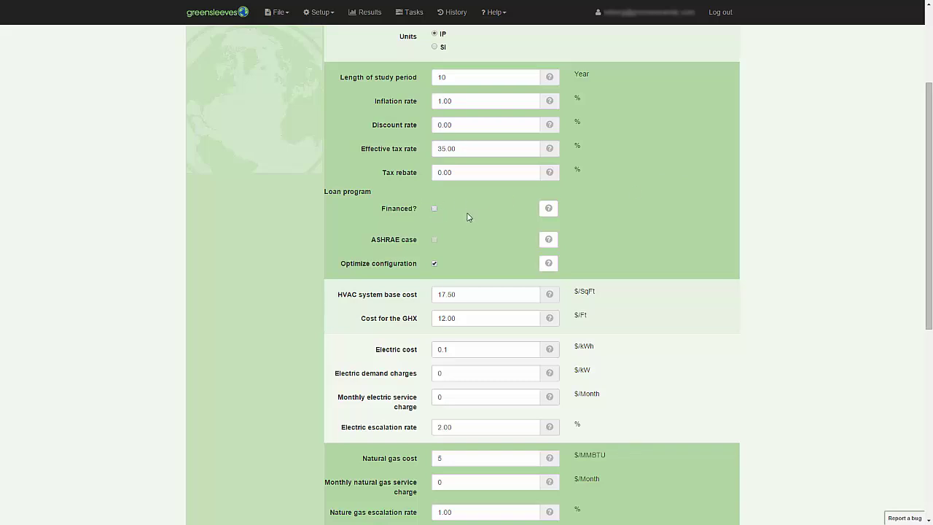
scroll(629, 210, "down", 2)
scroll(629, 210, "down", 4)
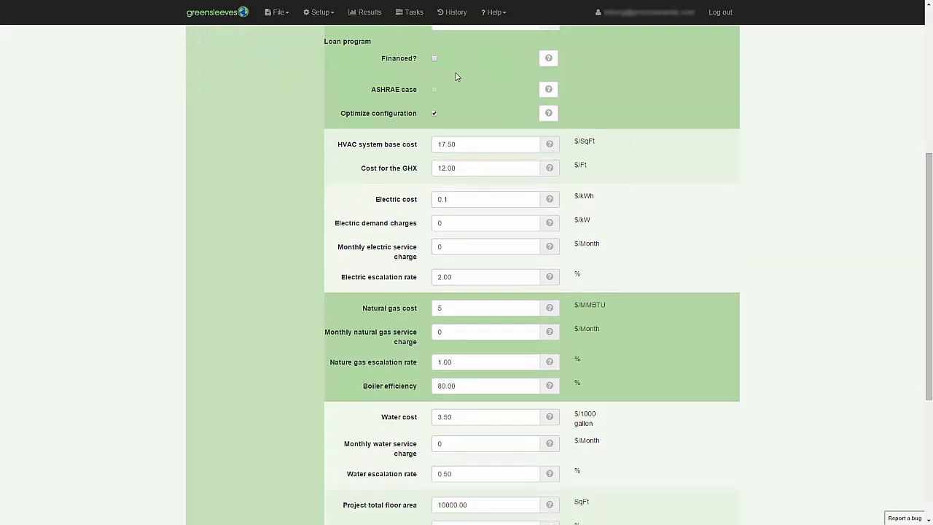
left_click(434, 58)
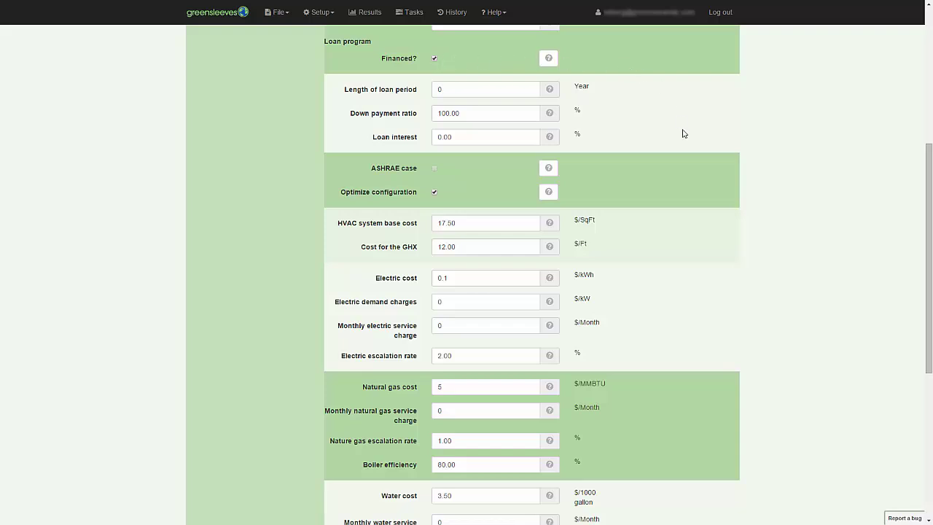
scroll(659, 183, "down", 2)
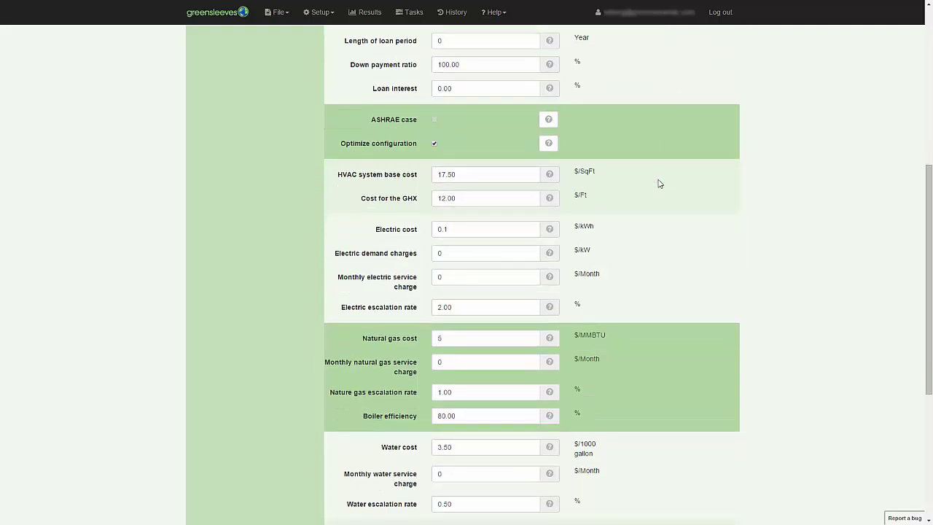
scroll(658, 183, "down", 3)
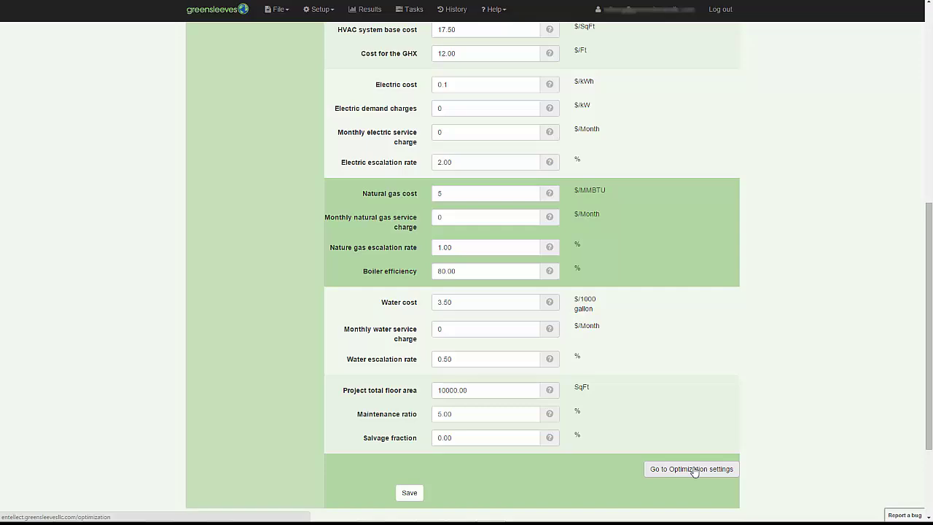
Go to the optimization settings for life-cycle cost and examine the advanced PSO parameters, cooling tower load bounds, bore size bounds and pump powers
left_click(694, 470)
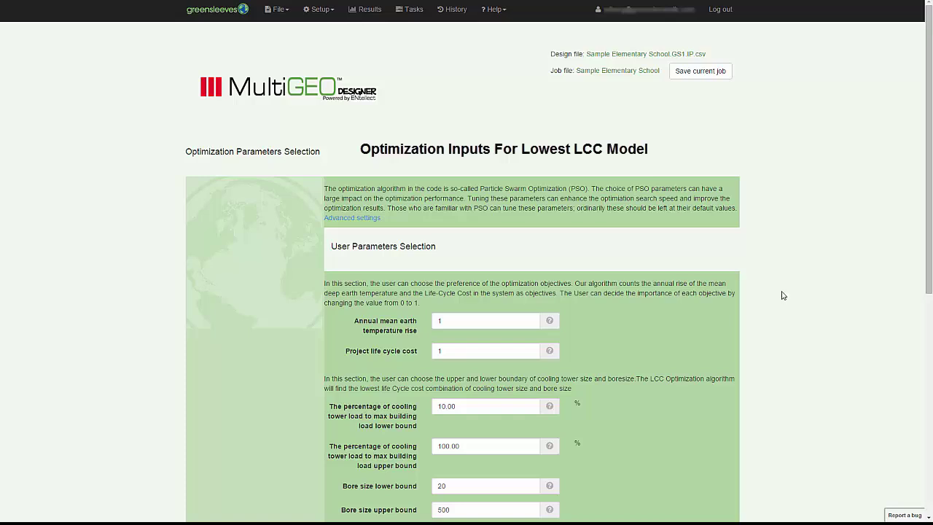
scroll(783, 295, "down", 1)
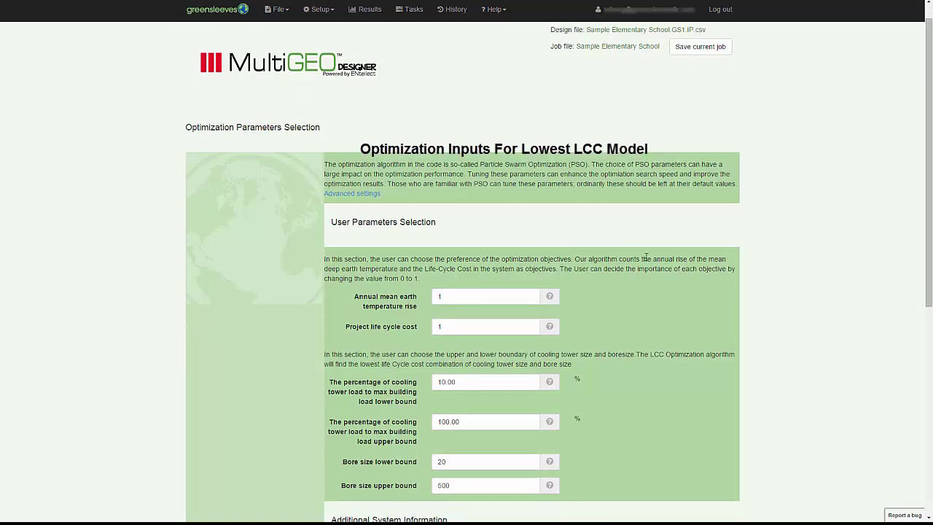
left_click(367, 195)
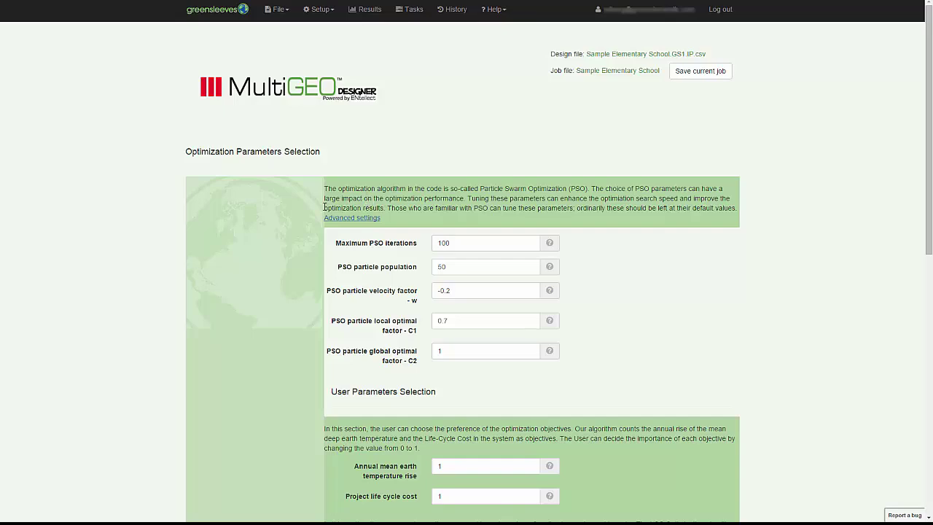
scroll(325, 206, "down", 2)
scroll(314, 212, "down", 5)
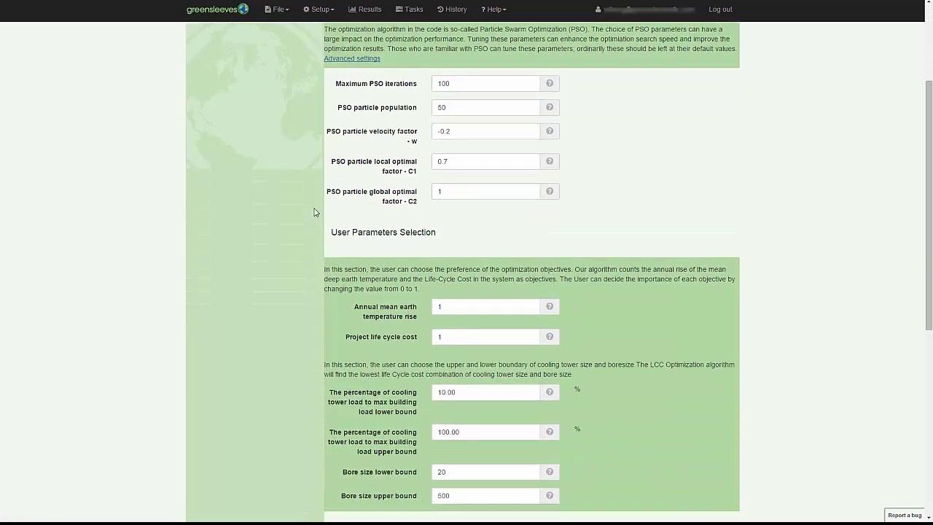
scroll(312, 214, "down", 1)
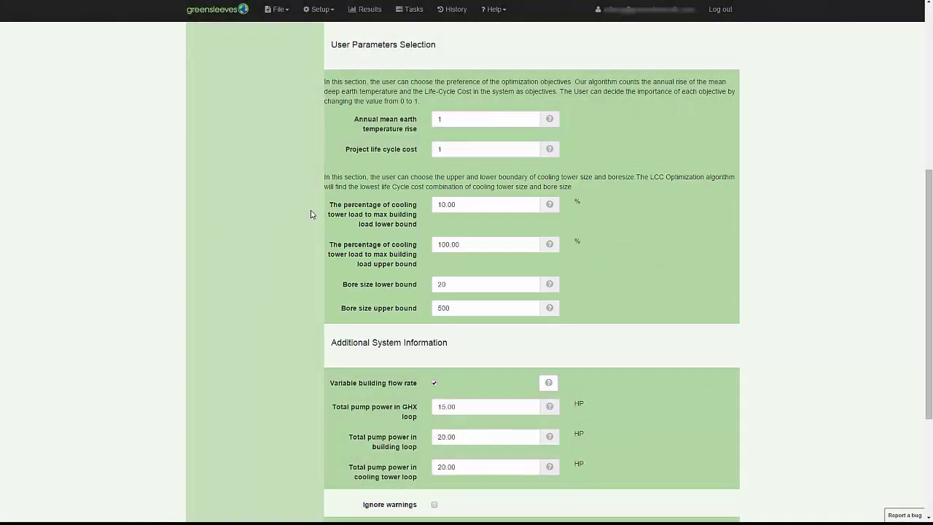
scroll(310, 213, "down", 1)
scroll(310, 213, "down", 1)
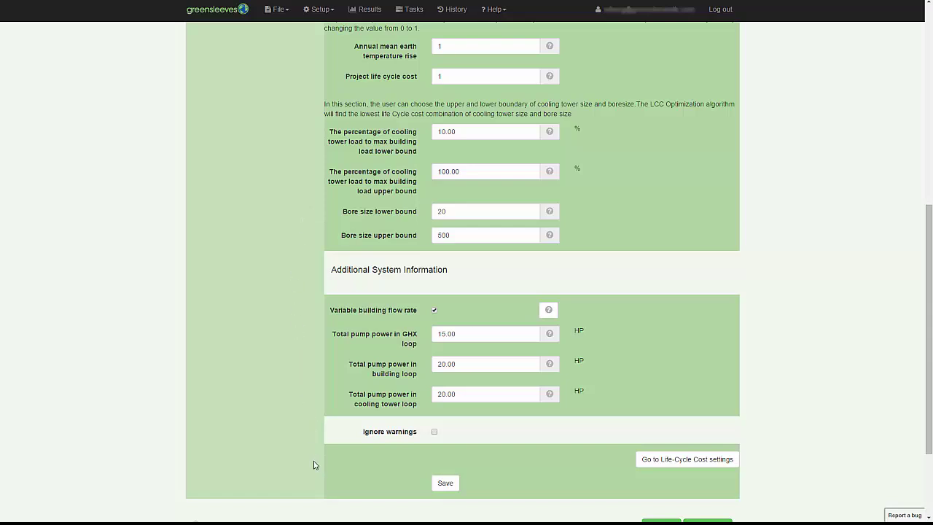
Return to the life-cycle cost settings and review the study period, loan, utility and floor area inputs
left_click(682, 461)
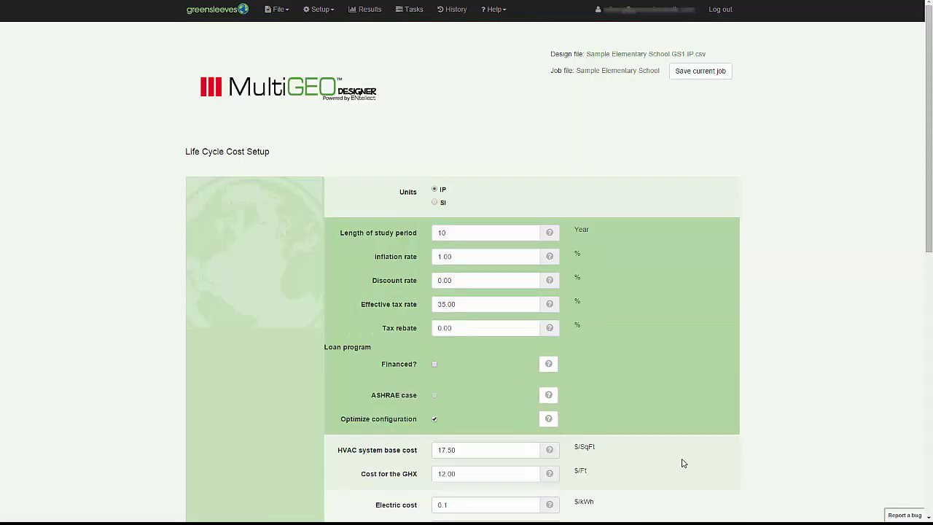
scroll(658, 183, "down", 6)
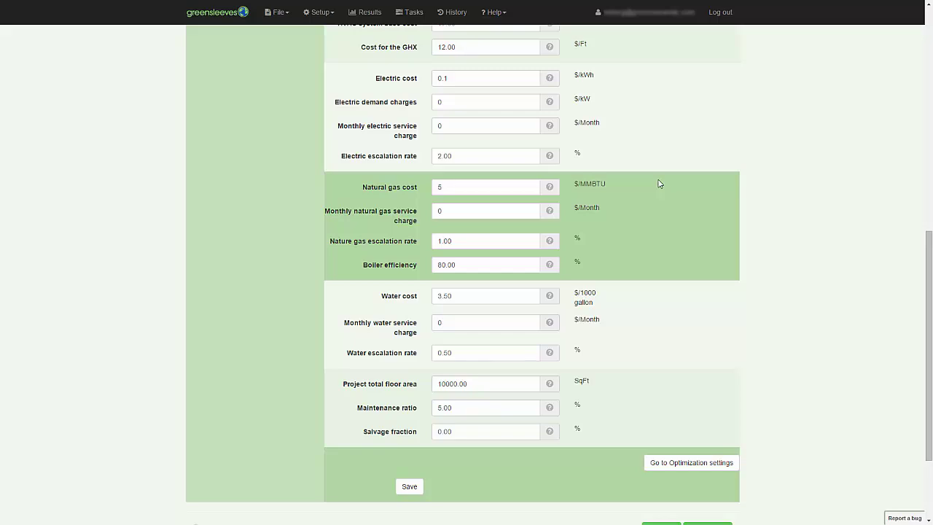
scroll(658, 183, "up", 6)
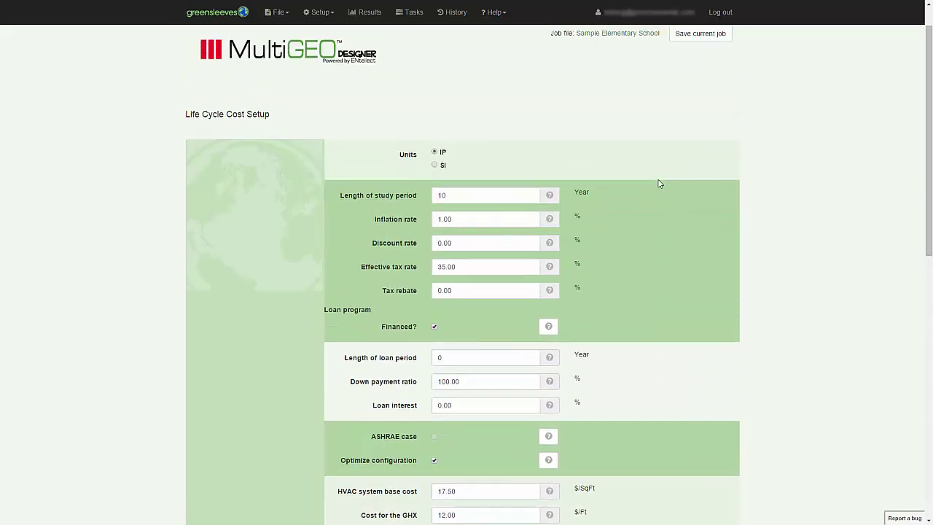
Go to the simulation parameters and choose Greensleeves Solution as the simulation mode
left_click(331, 18)
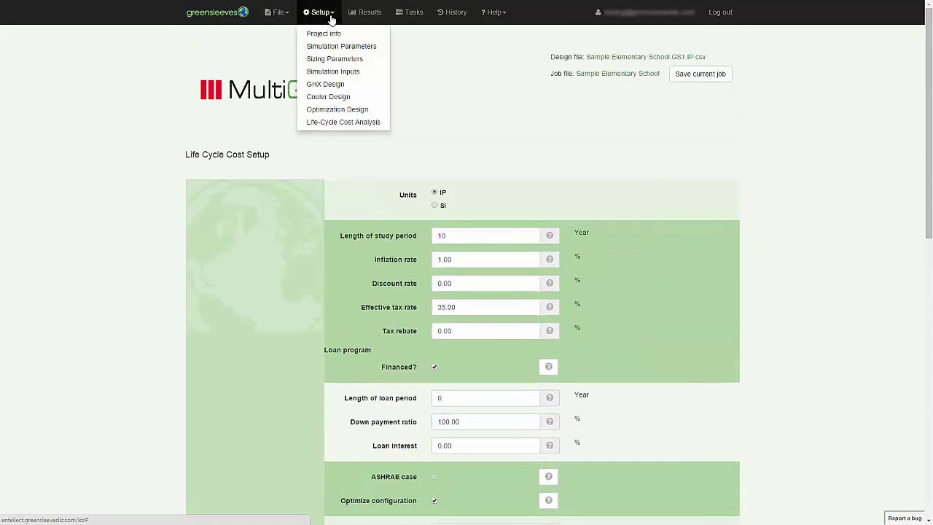
left_click(339, 46)
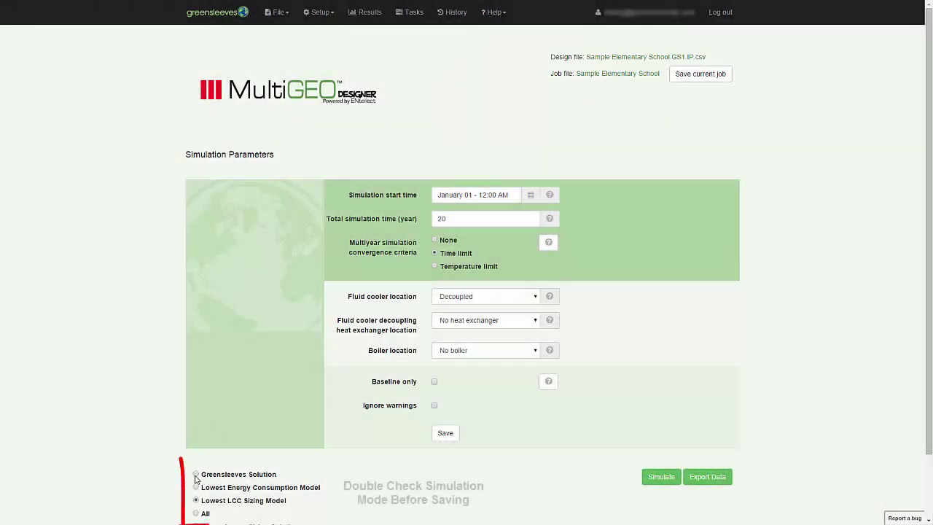
left_click(195, 475)
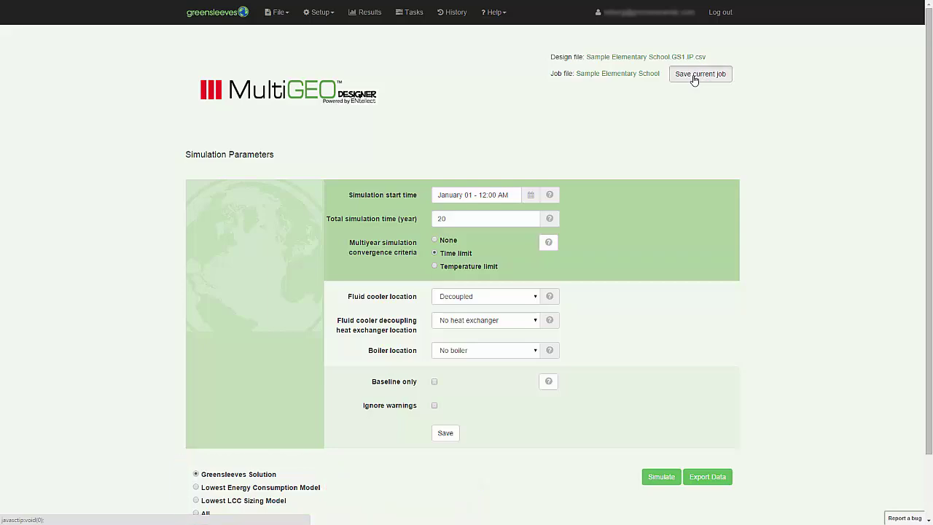
Save the current job over its existing file and run the simulation
left_click(694, 76)
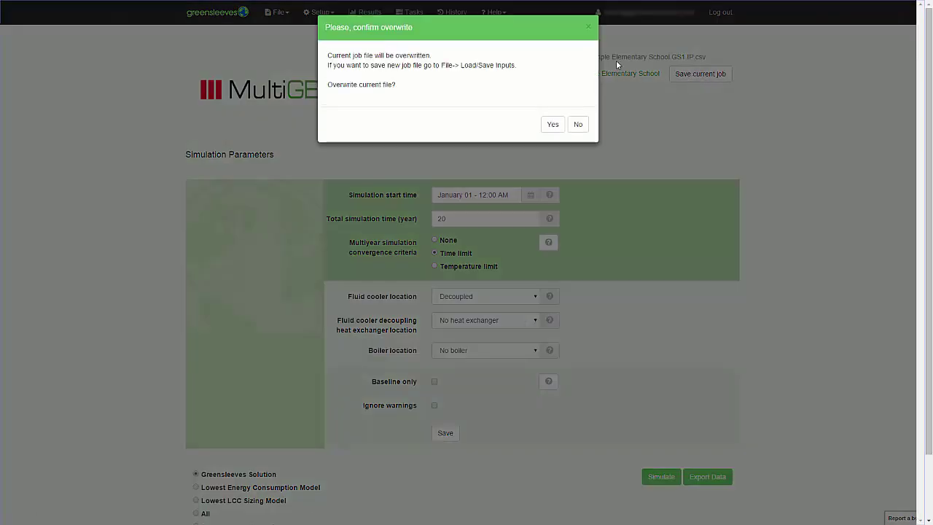
left_click(552, 124)
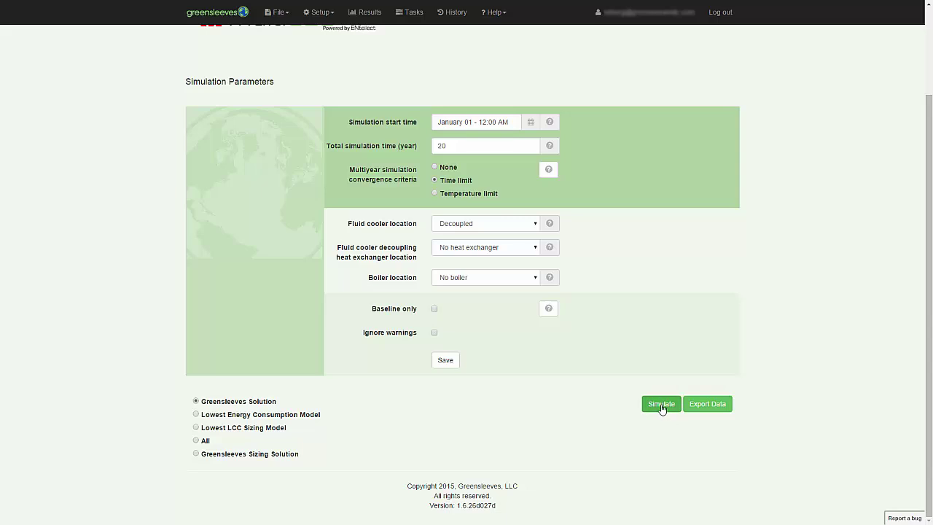
left_click(661, 406)
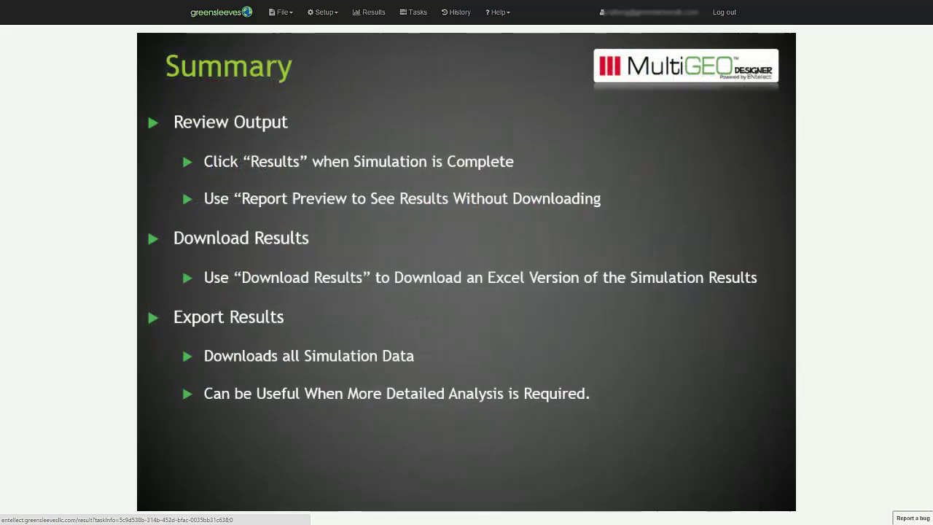
Open the simulation results, preview the report and go to its heat pump analysis on page 2
left_click(369, 12)
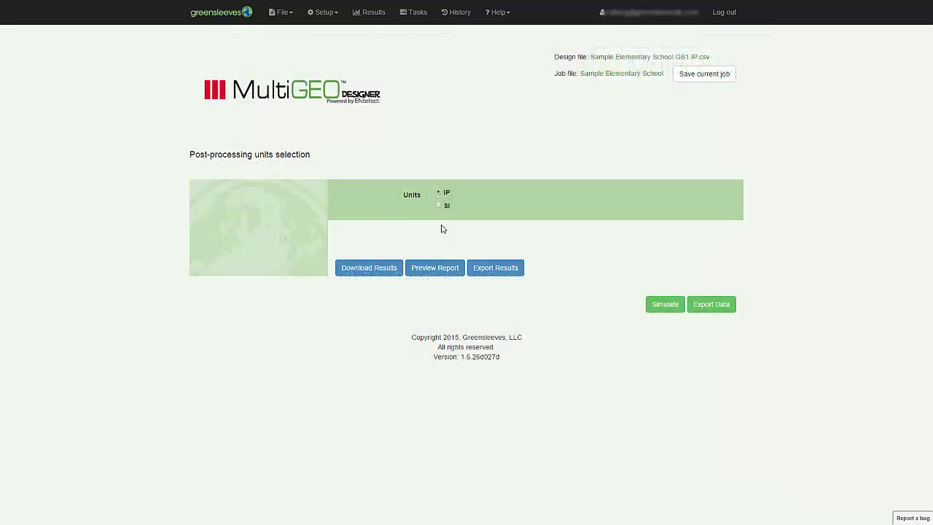
left_click(434, 268)
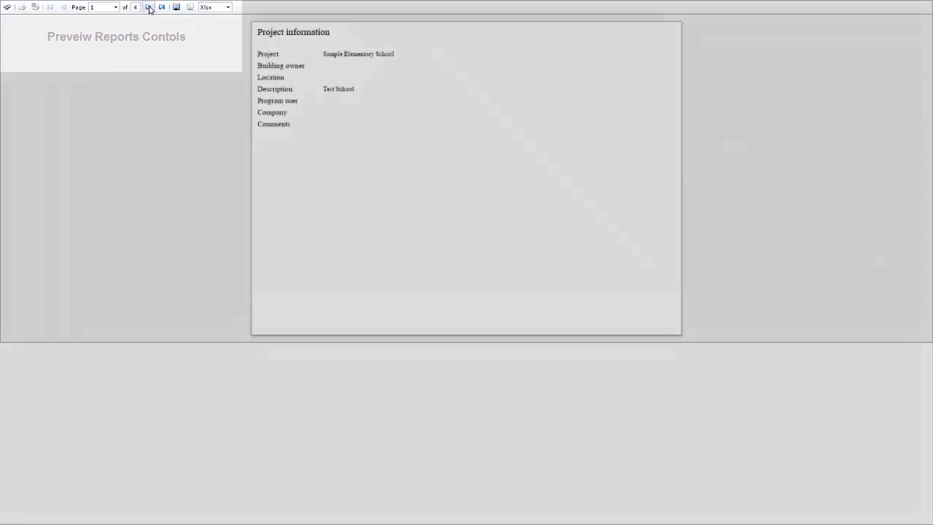
left_click(147, 7)
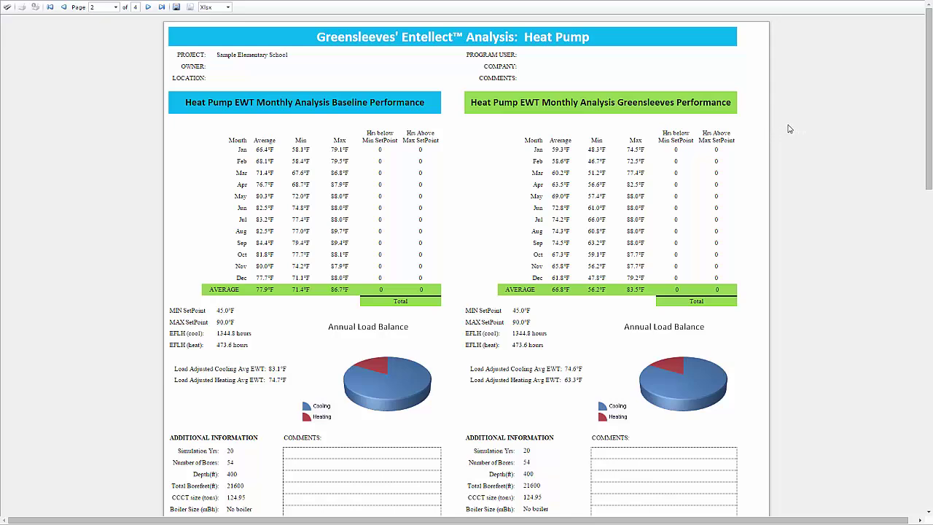
Examine the heat pump report's monthly EWT tables for the baseline and Greensleeves cases, load balance and temperature charts
scroll(800, 190, "down", 2)
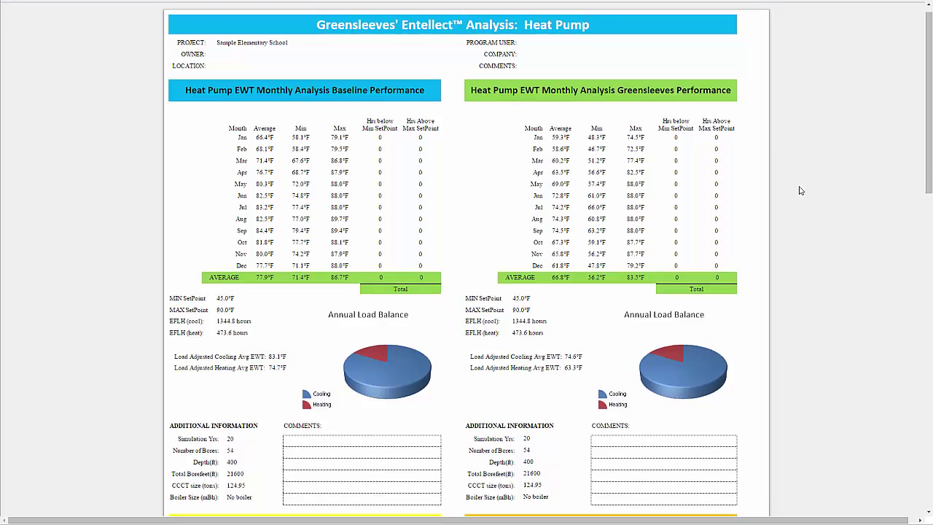
scroll(800, 190, "down", 5)
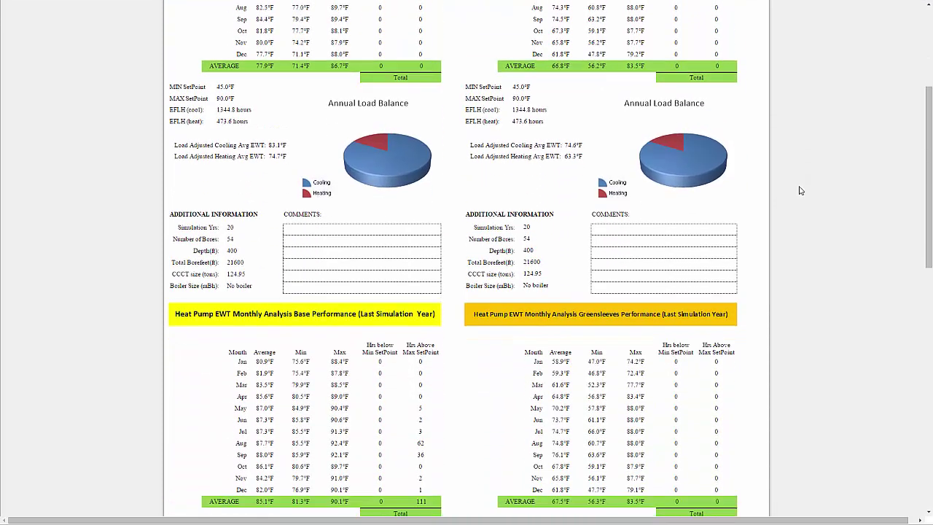
scroll(800, 191, "down", 5)
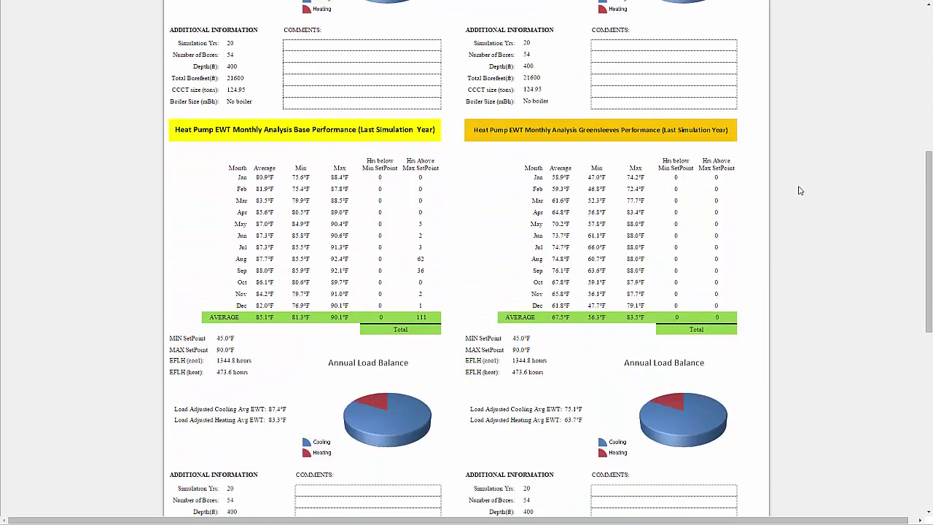
scroll(799, 188, "down", 2)
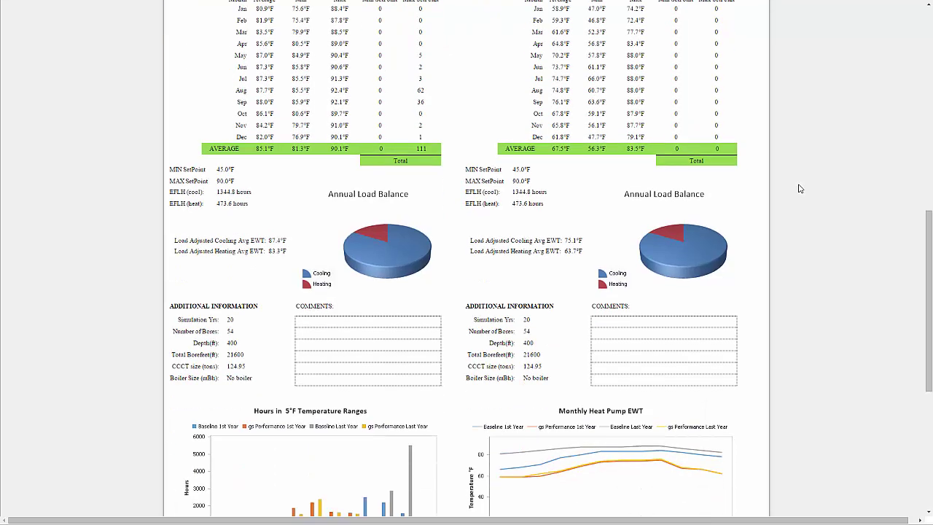
scroll(800, 189, "down", 1)
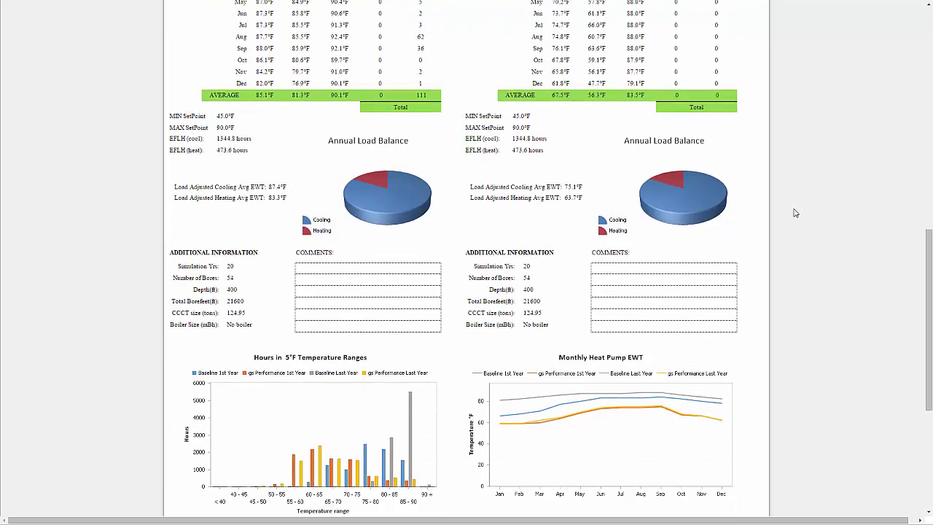
scroll(795, 212, "down", 3)
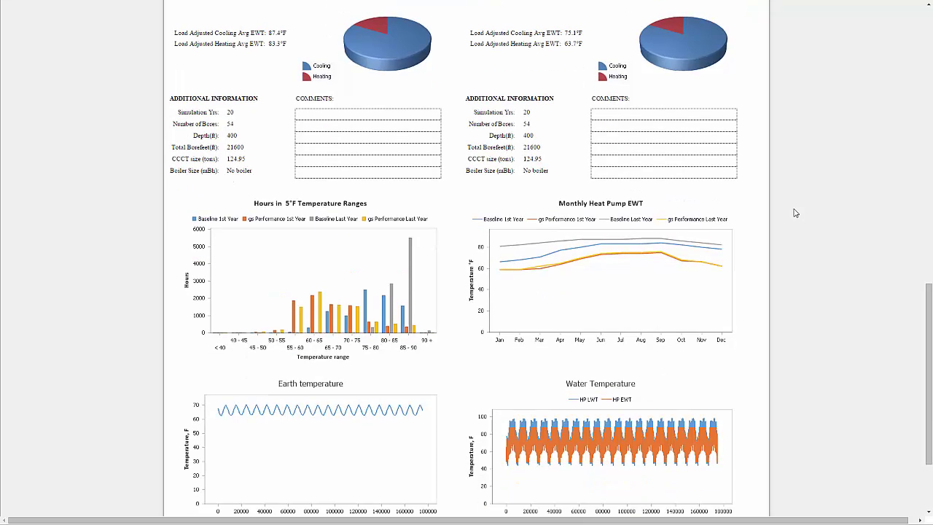
scroll(802, 196, "down", 3)
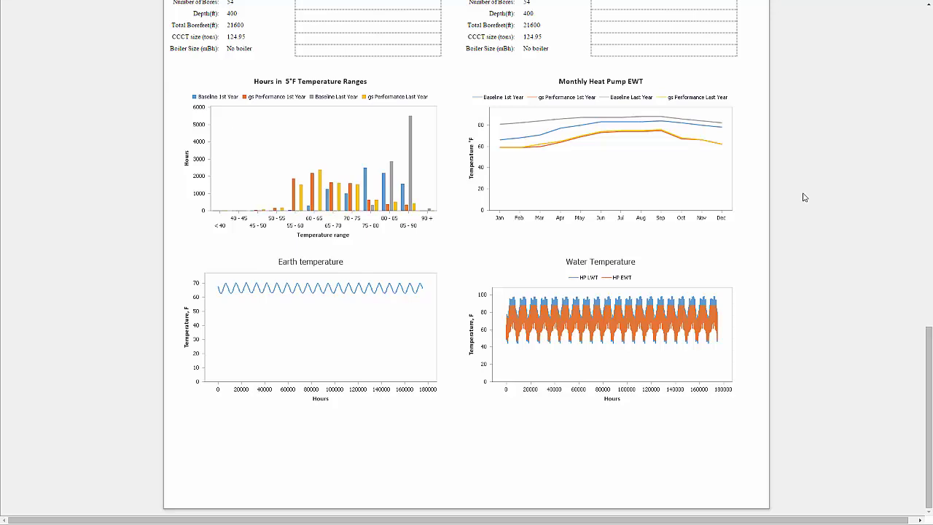
scroll(805, 197, "up", 10)
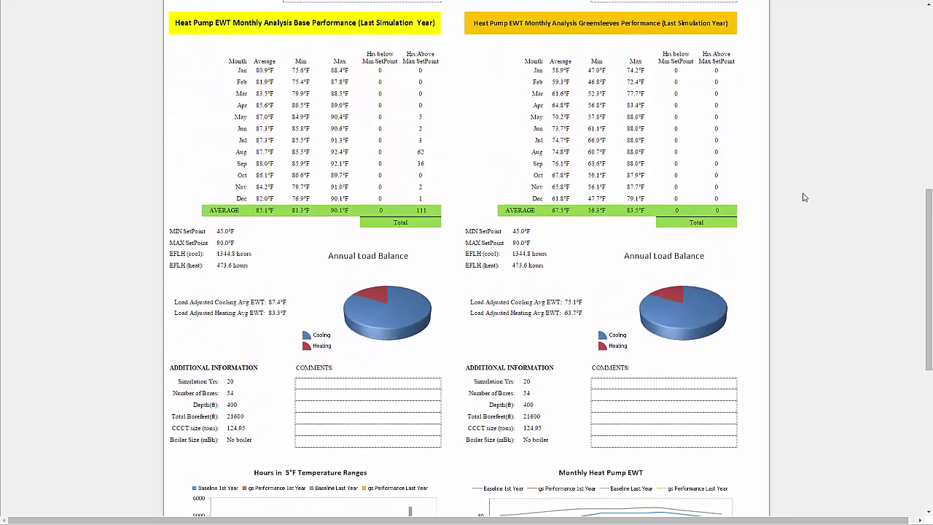
scroll(805, 197, "up", 1)
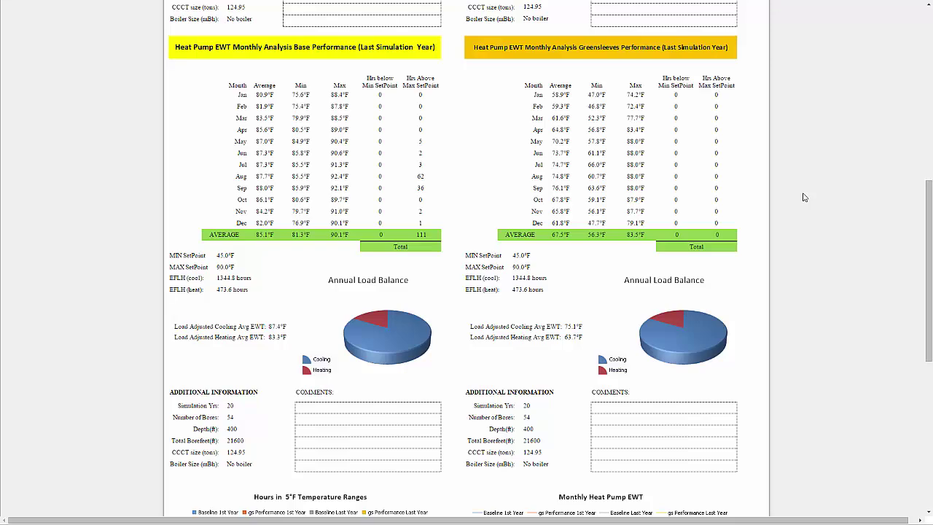
scroll(805, 197, "up", 11)
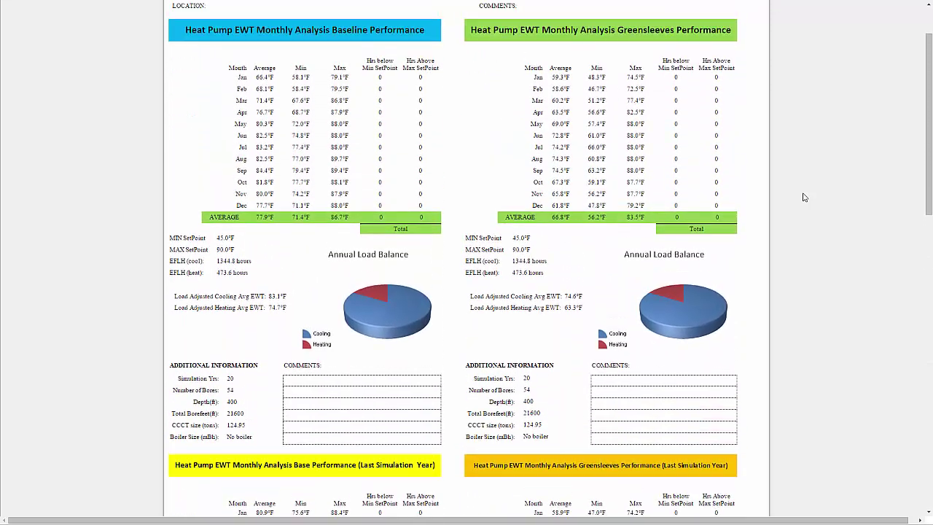
scroll(804, 197, "up", 3)
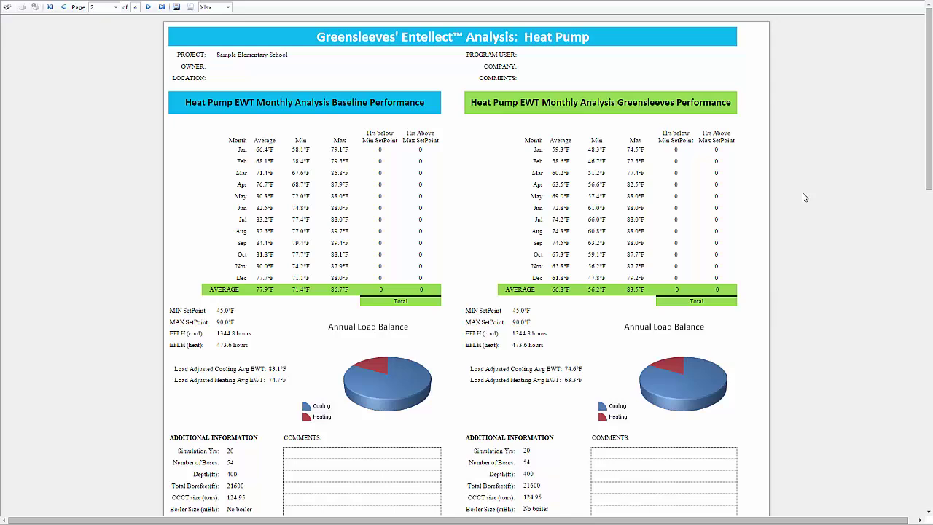
Go to the boiler analysis on page 3 of the report and review its monthly tables and the hours and load charts
key("F11")
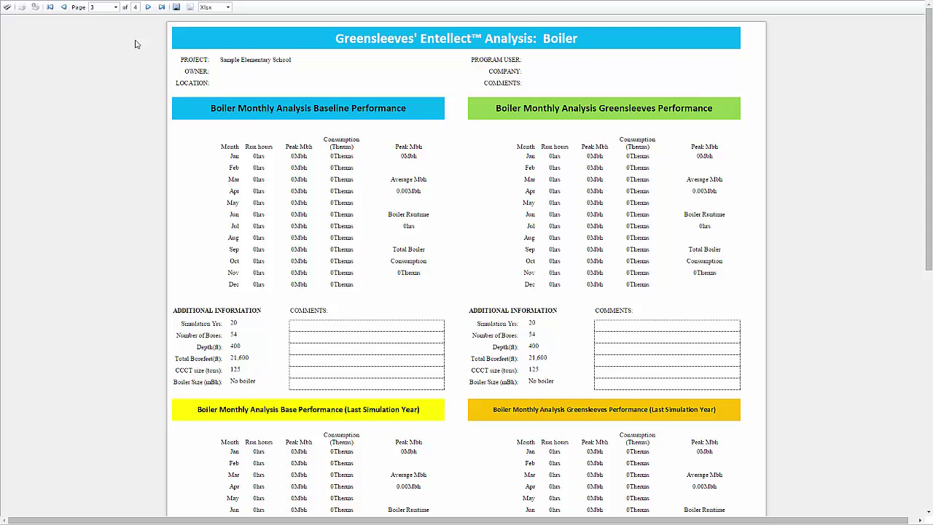
scroll(135, 44, "down", 5)
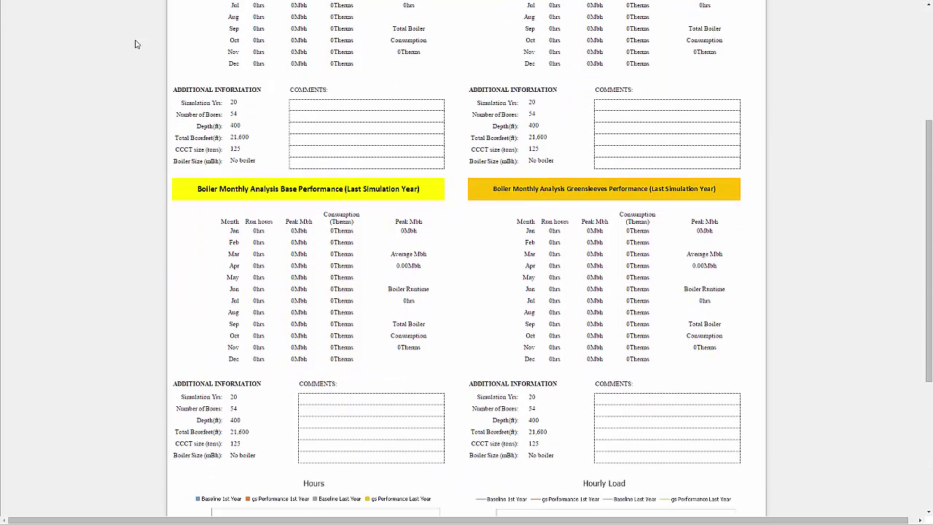
scroll(134, 45, "down", 1)
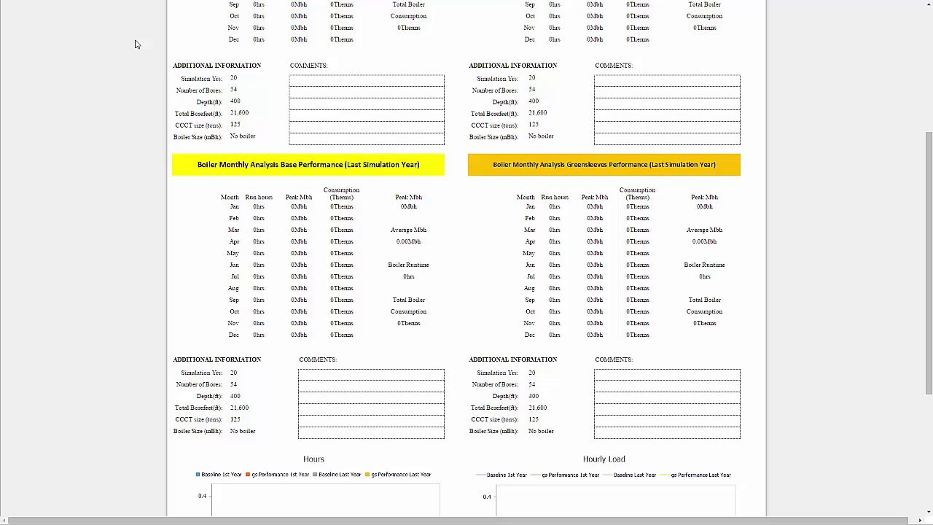
scroll(135, 44, "down", 3)
scroll(135, 44, "down", 4)
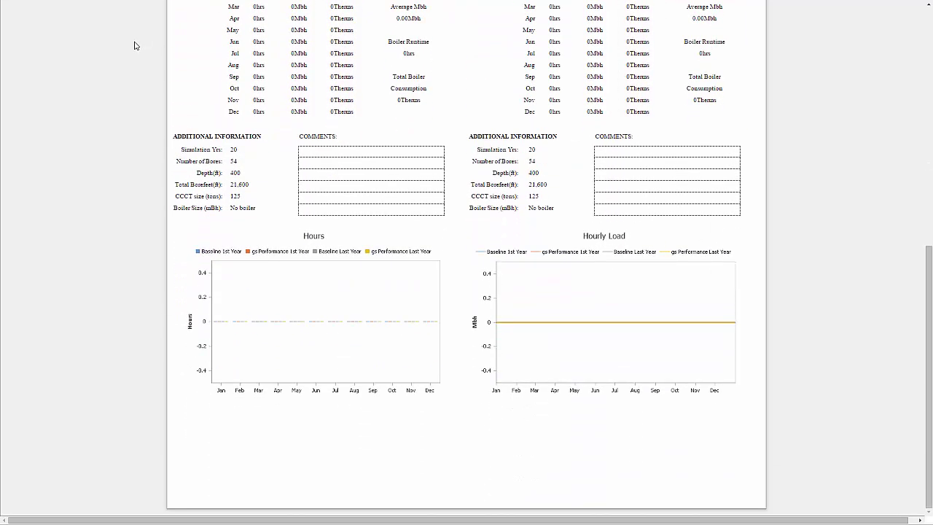
scroll(135, 45, "up", 9)
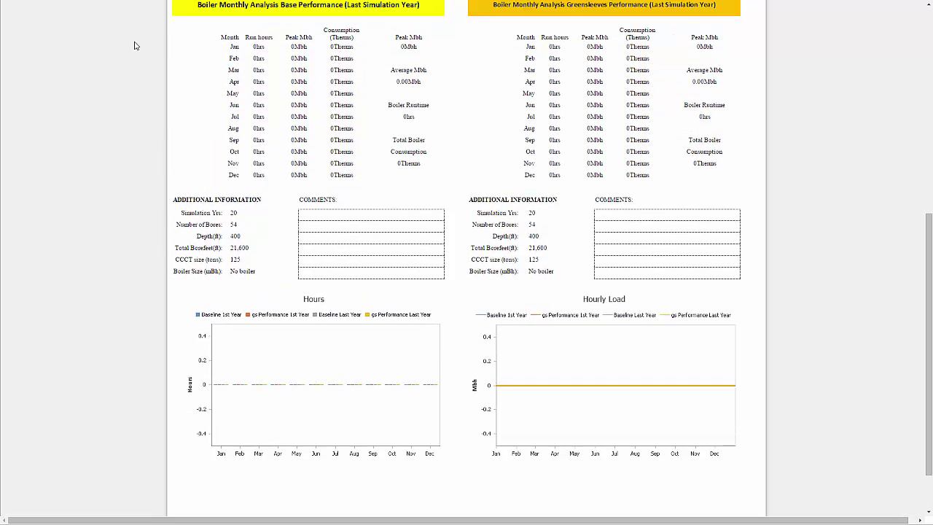
scroll(135, 45, "up", 8)
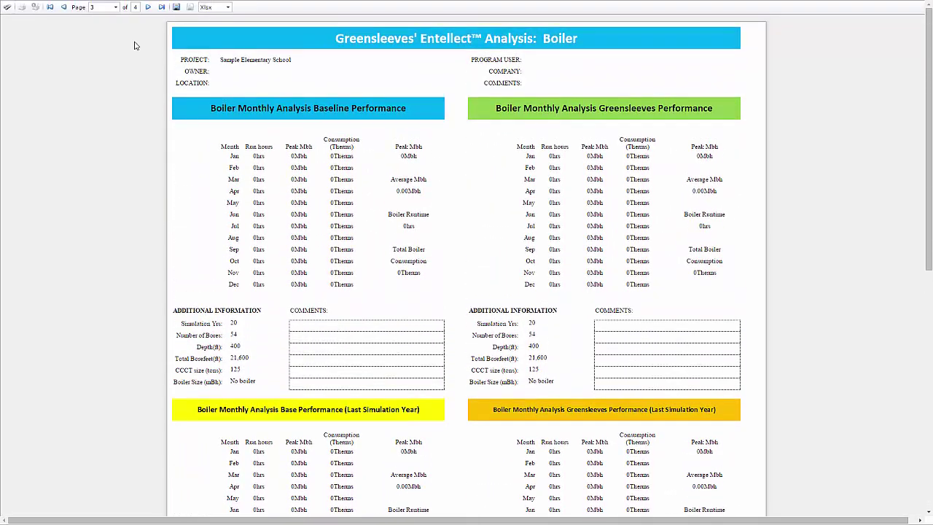
Go to the cooling tower analysis on page 4 and examine the monthly tables and the load, energy, EER, run-hour and water usage charts
left_click(145, 8)
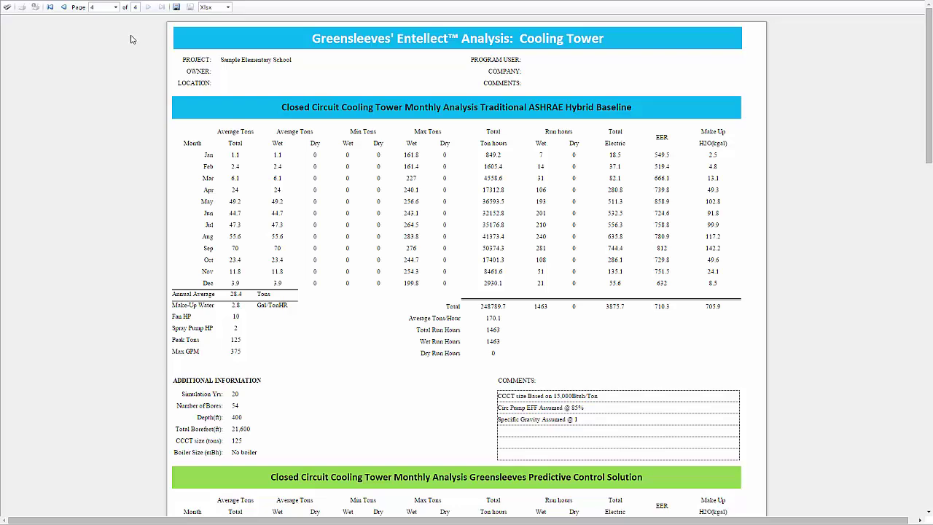
scroll(131, 39, "down", 3)
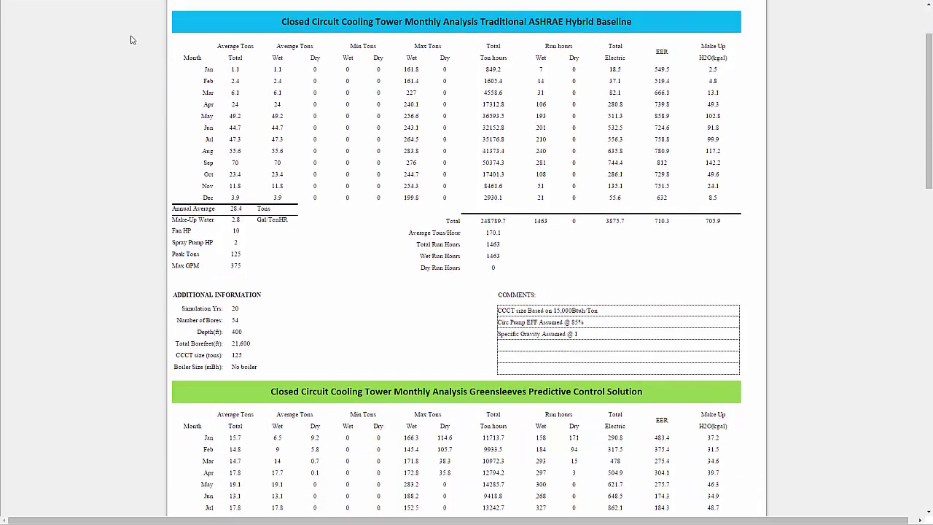
scroll(131, 39, "down", 6)
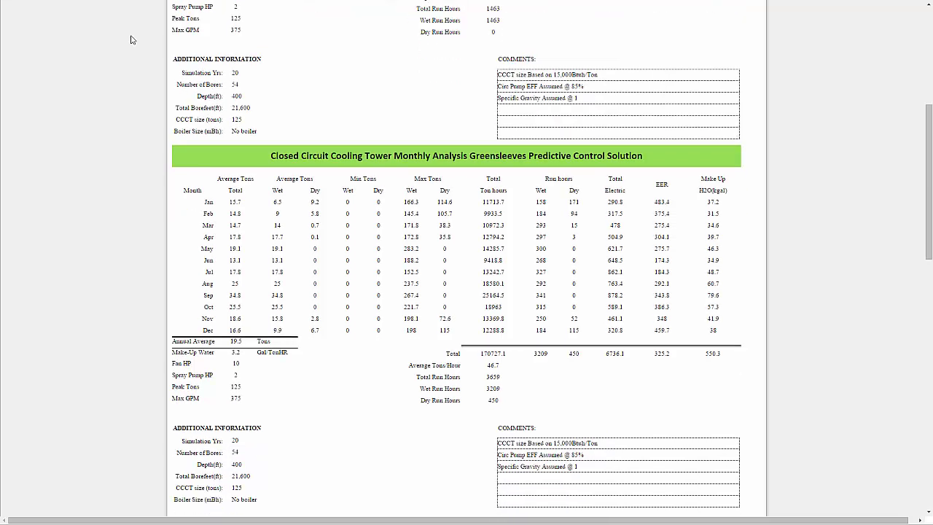
scroll(131, 39, "down", 2)
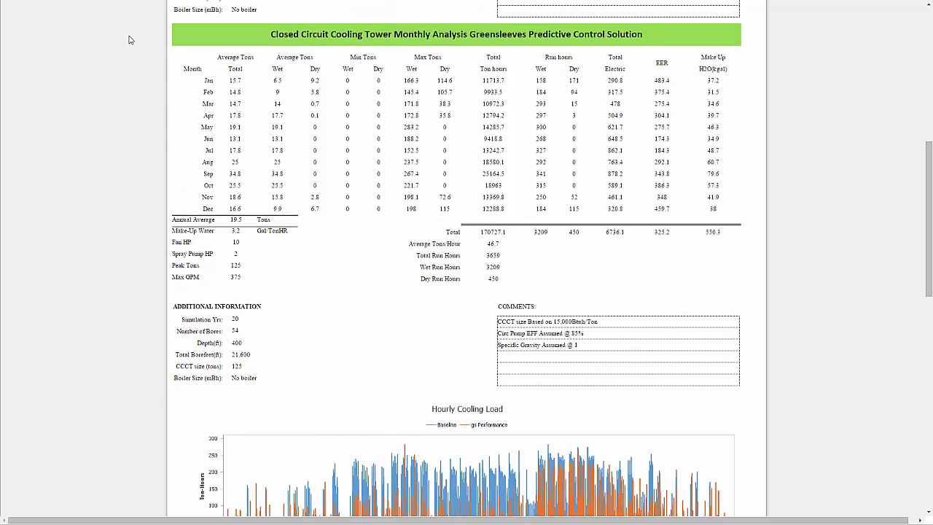
scroll(130, 40, "down", 8)
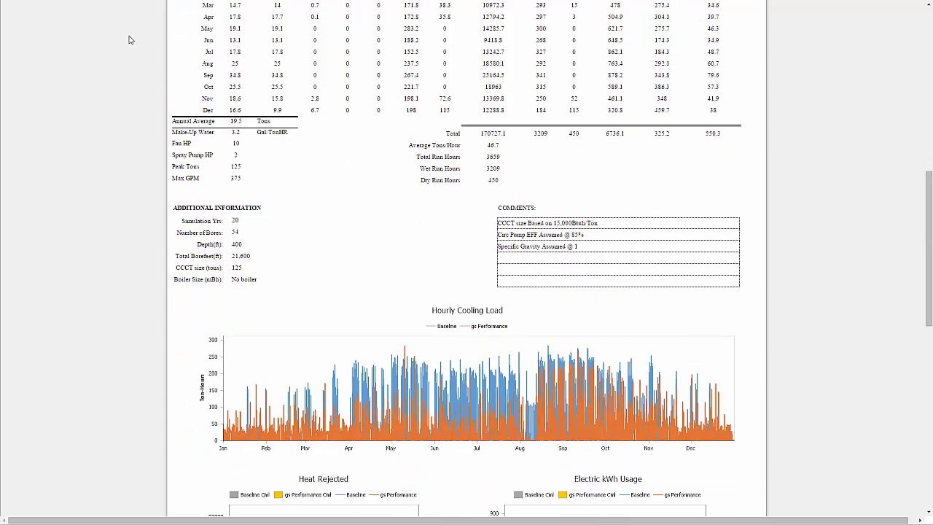
scroll(130, 39, "down", 1)
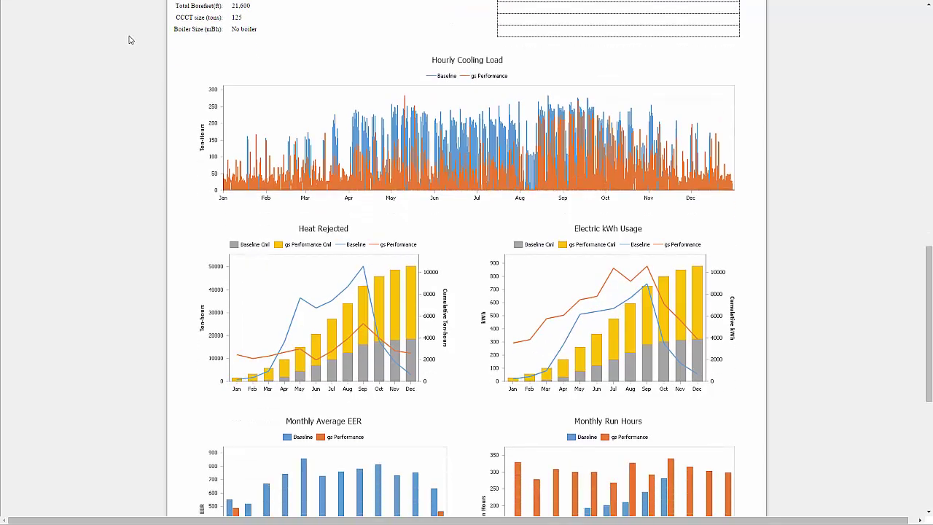
scroll(130, 39, "down", 1)
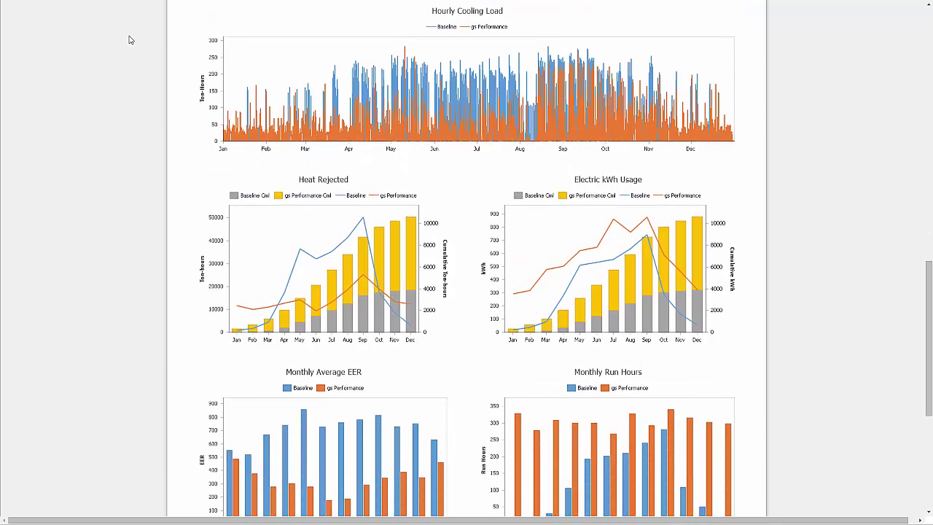
scroll(129, 39, "down", 5)
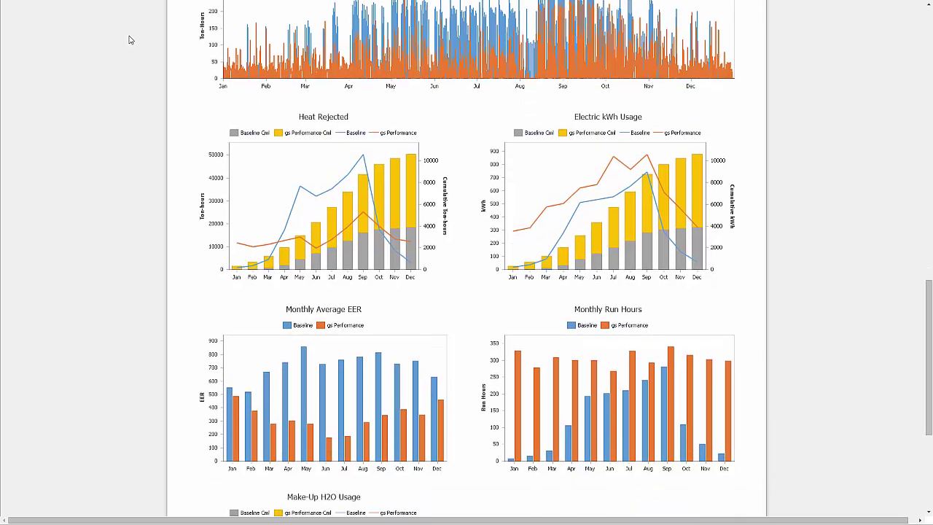
scroll(130, 40, "down", 3)
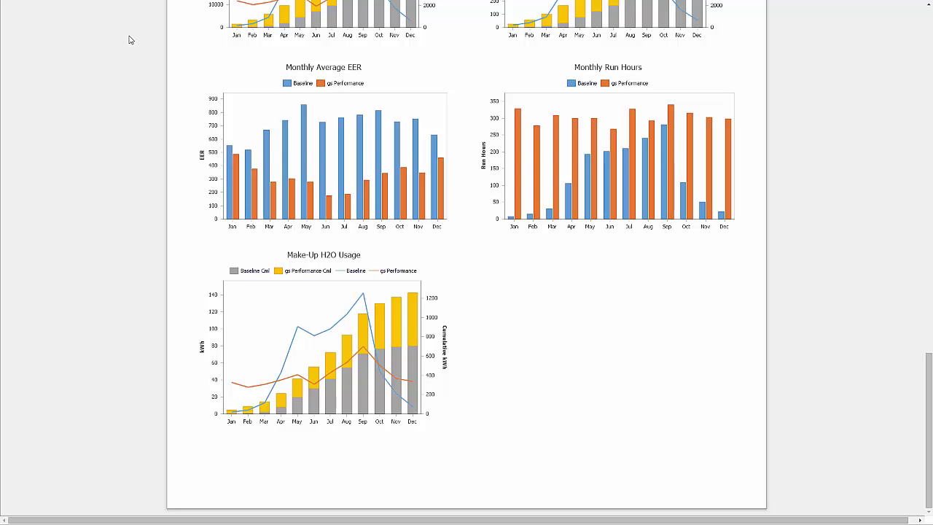
Leave the cooling tower report preview and open the simulation history
scroll(130, 40, "up", 8)
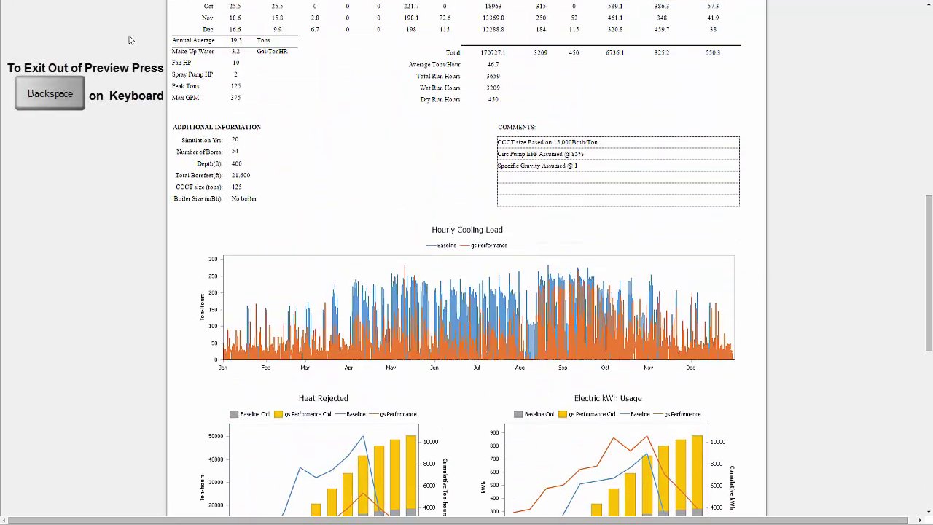
scroll(130, 40, "up", 10)
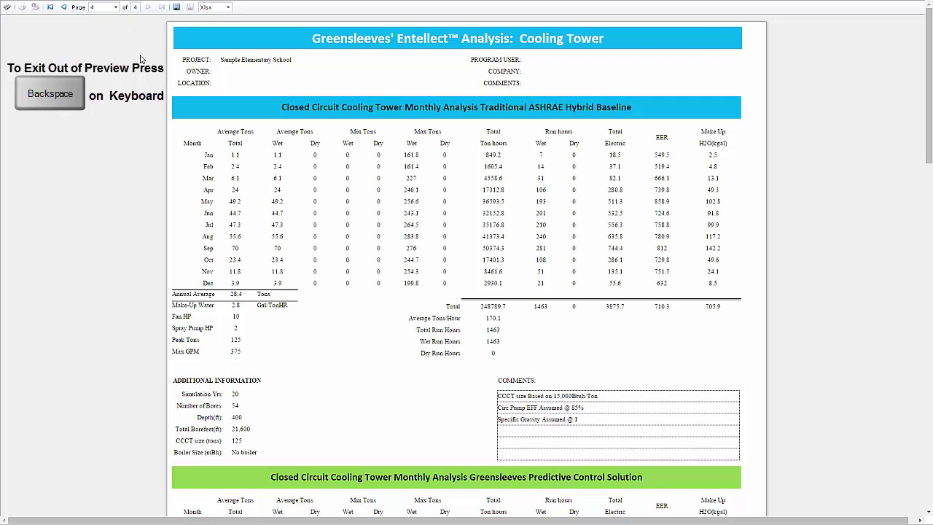
key("BackSpace")
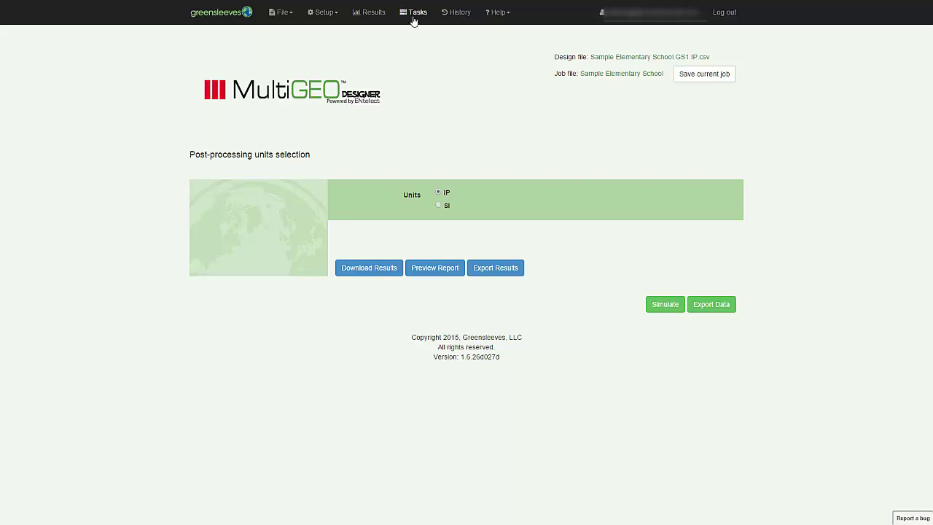
left_click(460, 15)
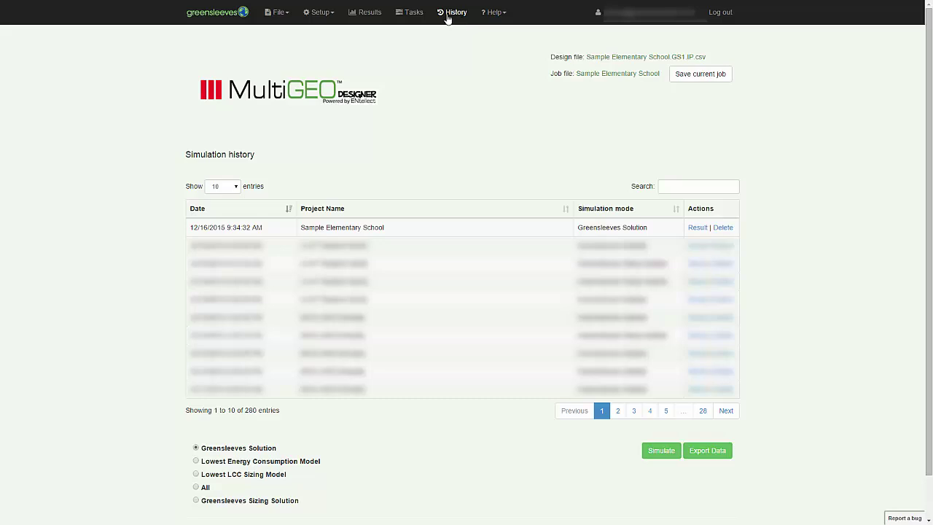
Open the Users Manual, visit the Support Center's knowledge base, and return to the manual
left_click(494, 15)
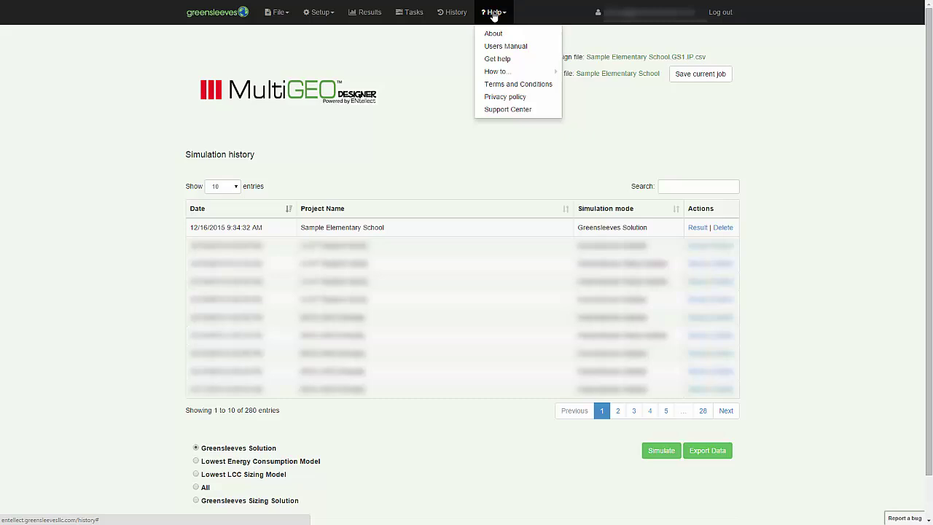
left_click(499, 48)
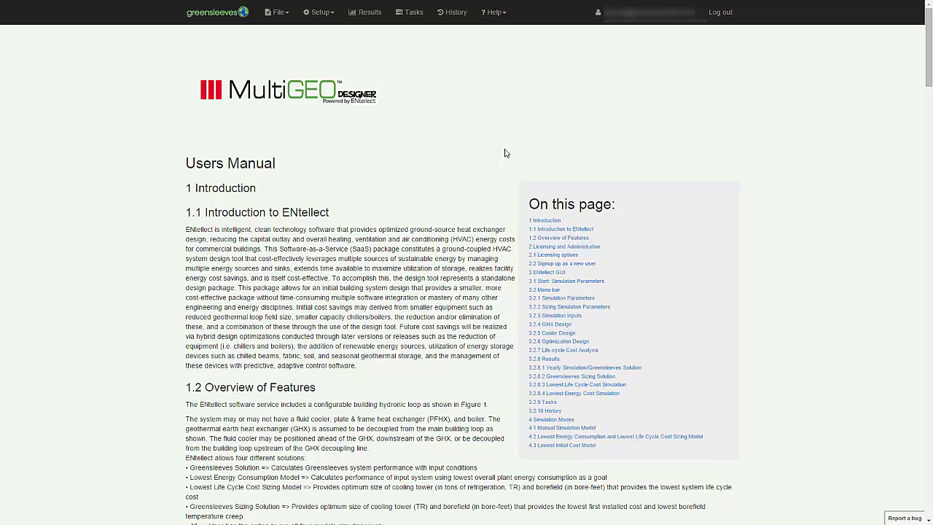
left_click(496, 14)
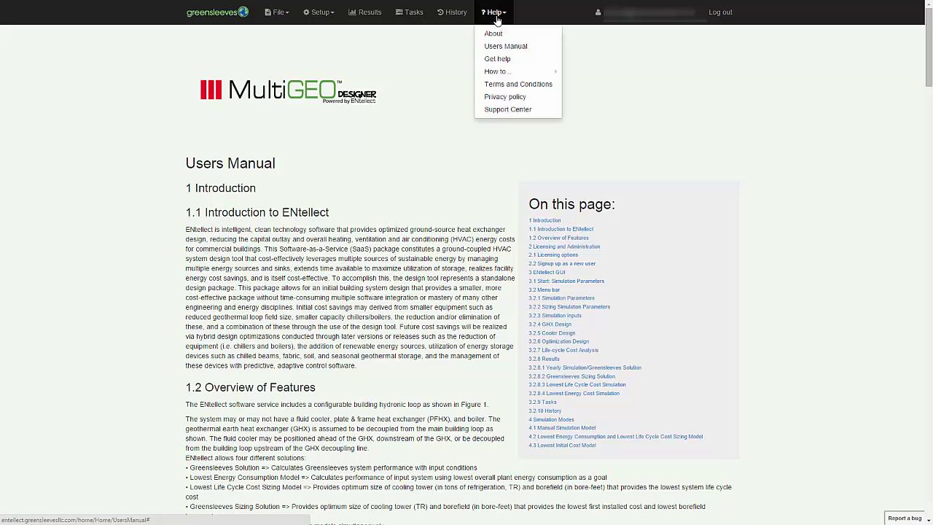
left_click(500, 113)
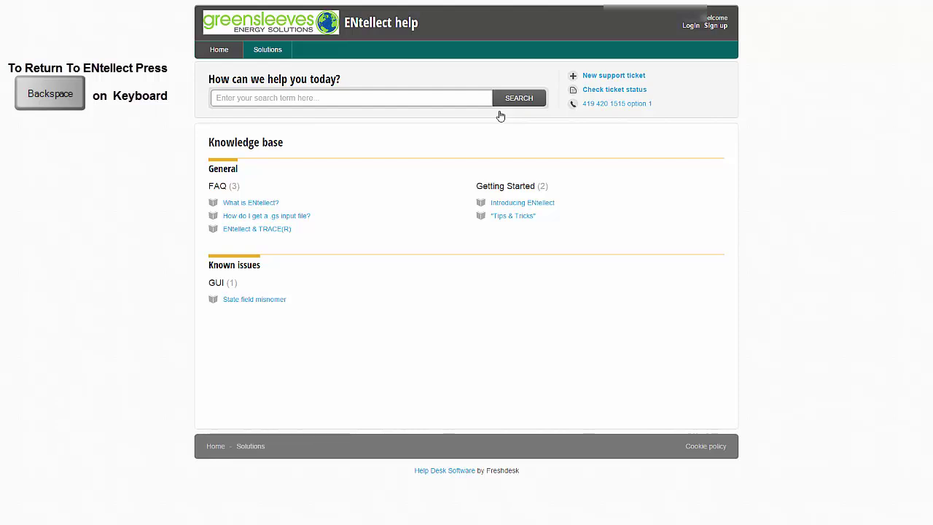
key("BackSpace")
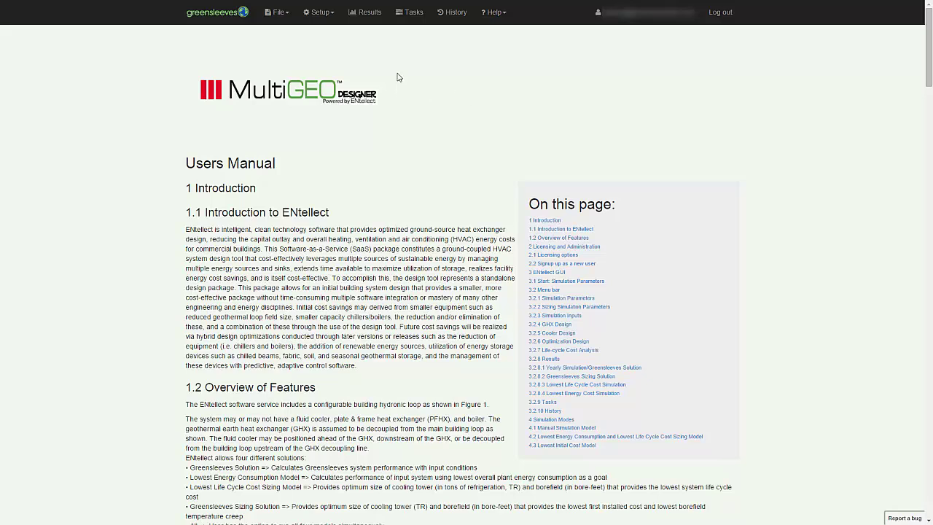
Go to Simulation Parameters and start a simulation of the Greensleeves Solution
left_click(321, 13)
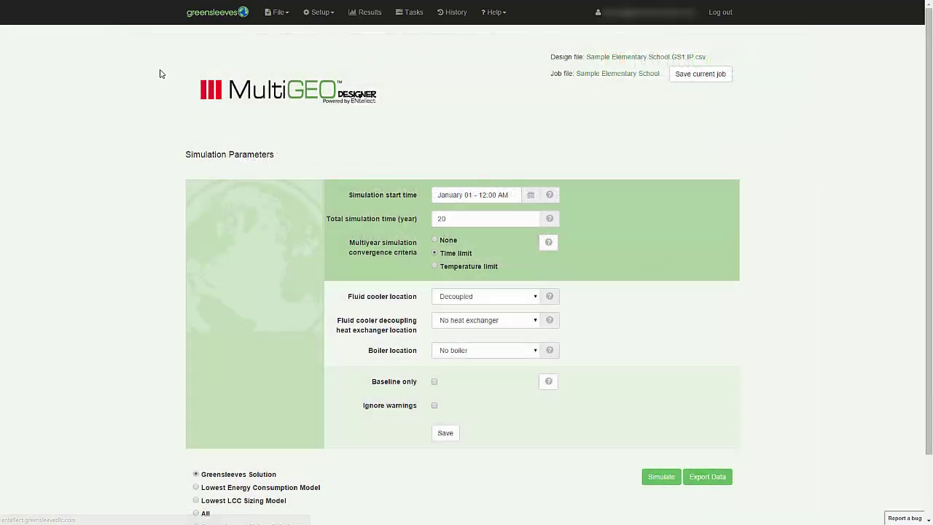
scroll(161, 75, "down", 2)
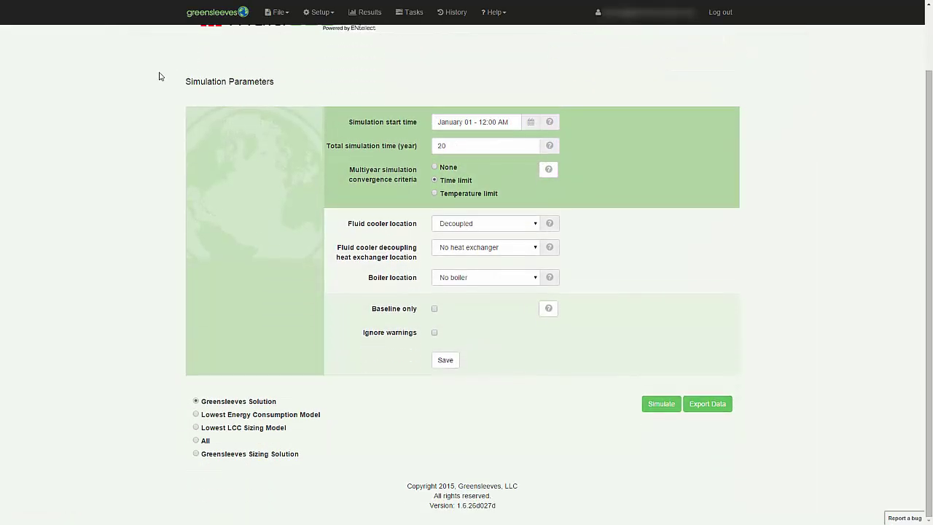
left_click(659, 404)
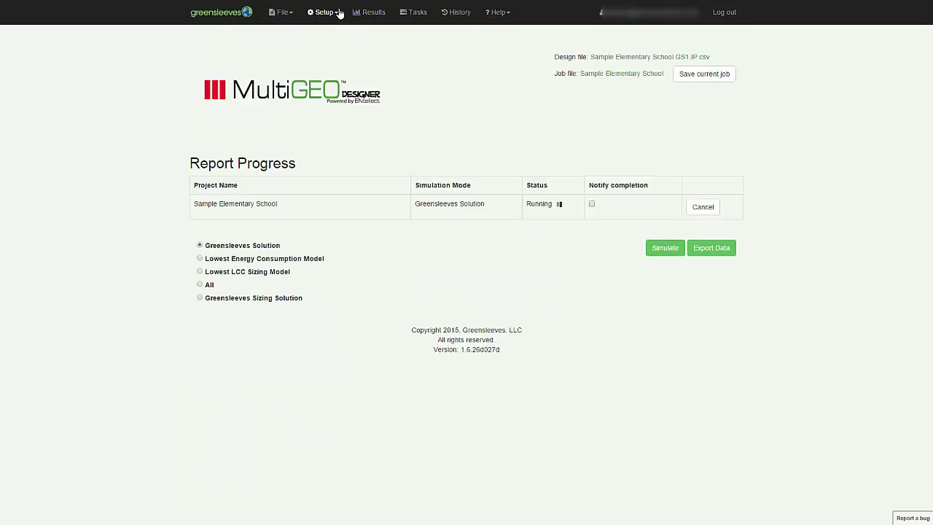
Choose the Greensleeves Sizing Solution mode, review its sizing parameters and start the simulation
left_click(199, 298)
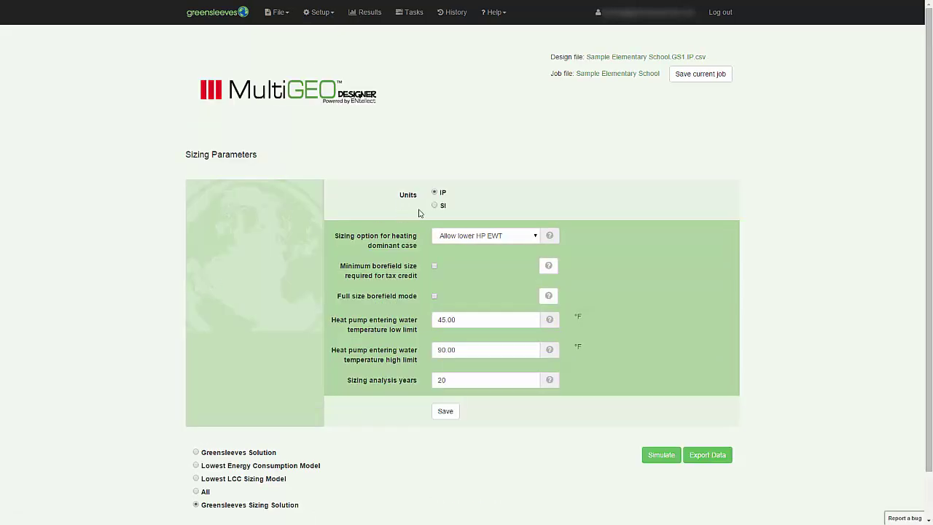
scroll(643, 229, "down", 1)
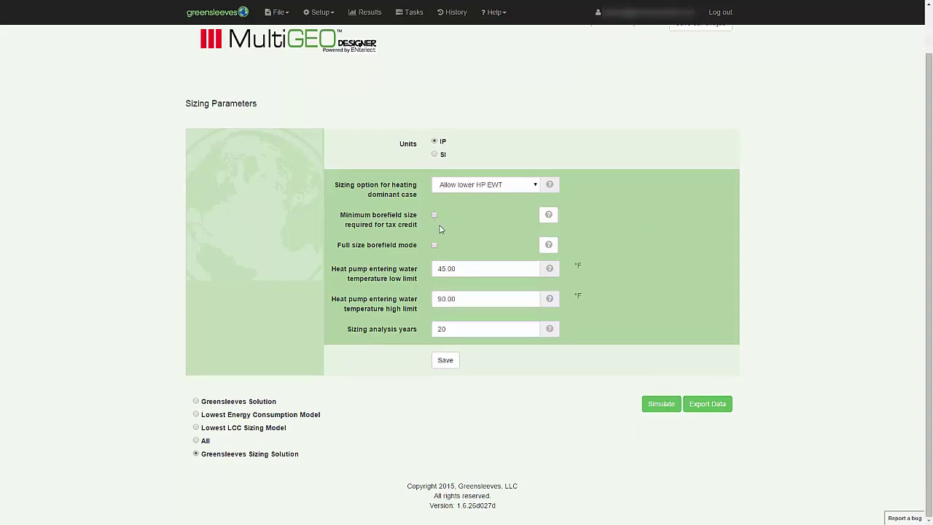
left_click(650, 406)
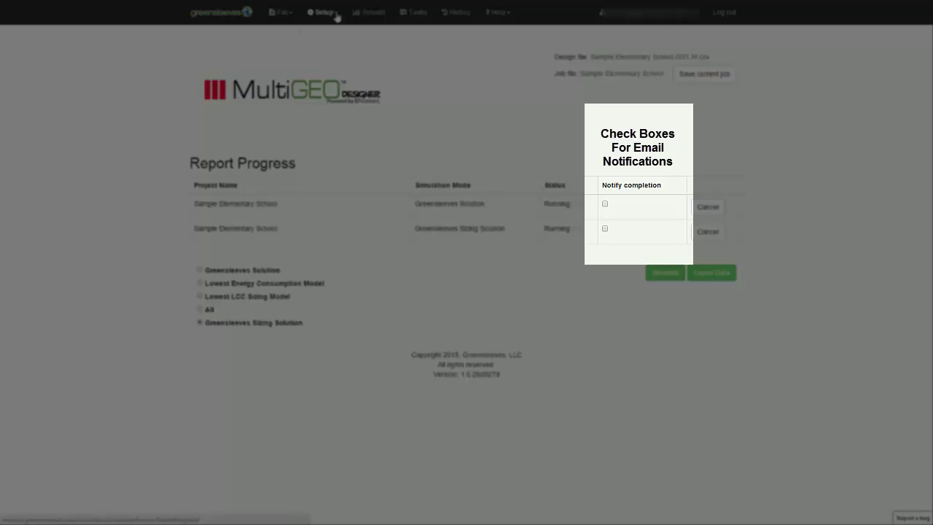
Visit the Simulation Parameters page, then return to the task list to check the progress of both simulations
left_click(337, 17)
left_click(333, 45)
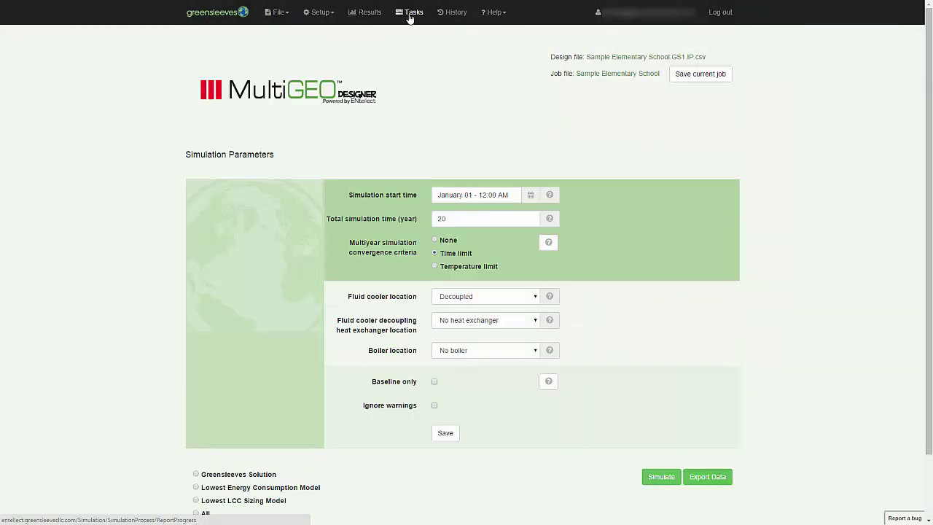
left_click(410, 15)
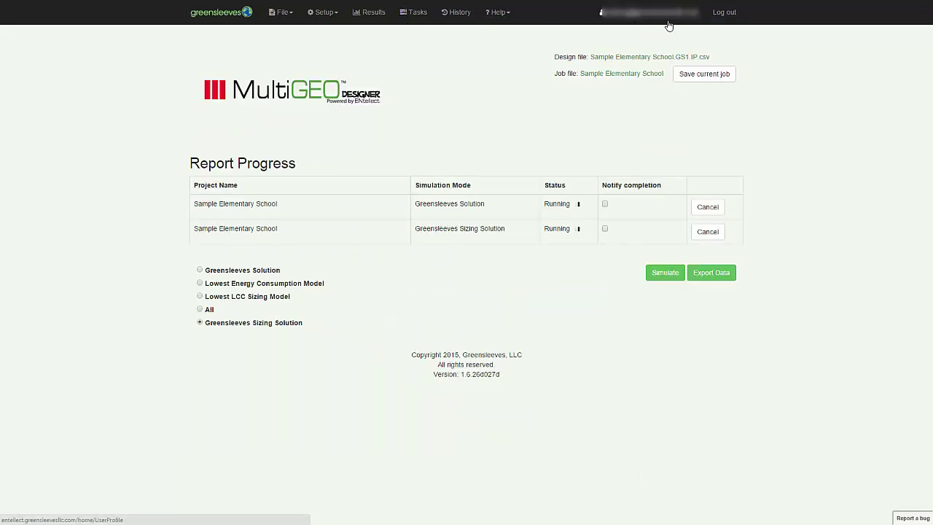
Log out and back in with the prefilled credentials, then open the Greensleeves Sizing Solution results from the task list
left_click(731, 17)
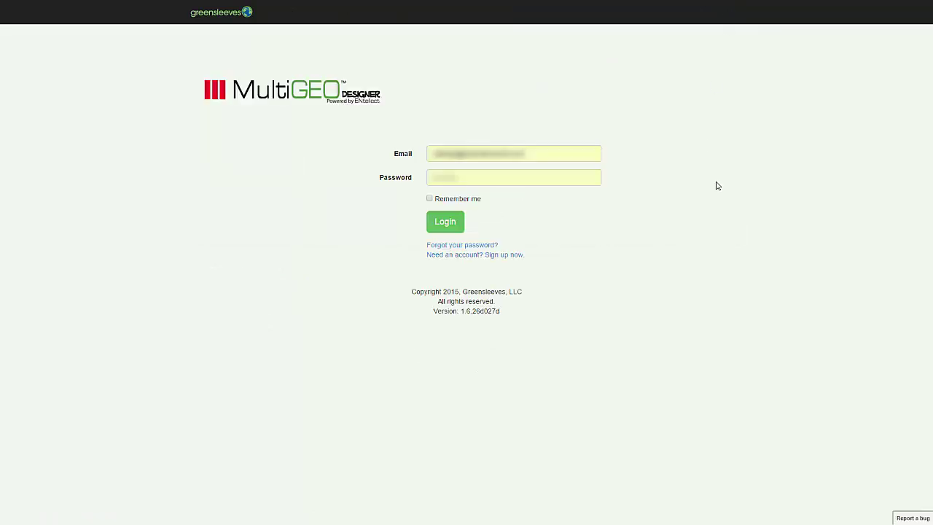
left_click(447, 224)
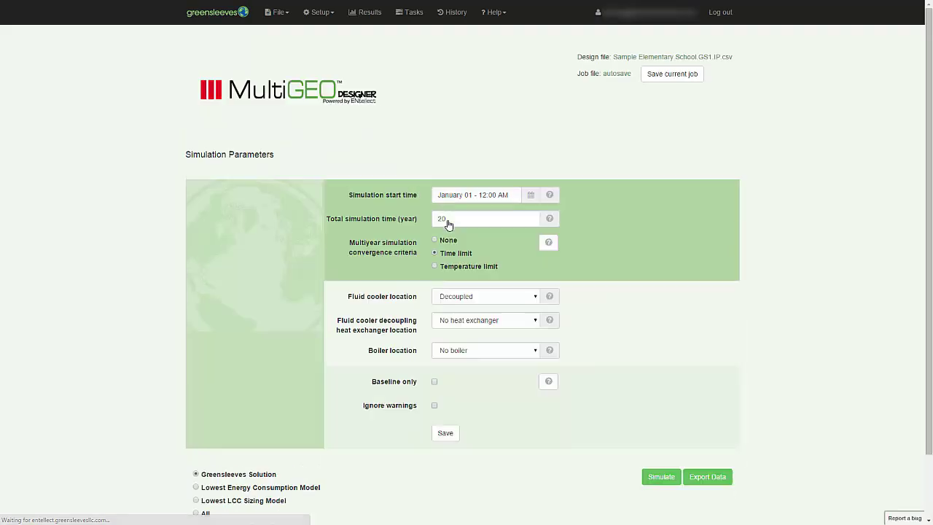
left_click(411, 15)
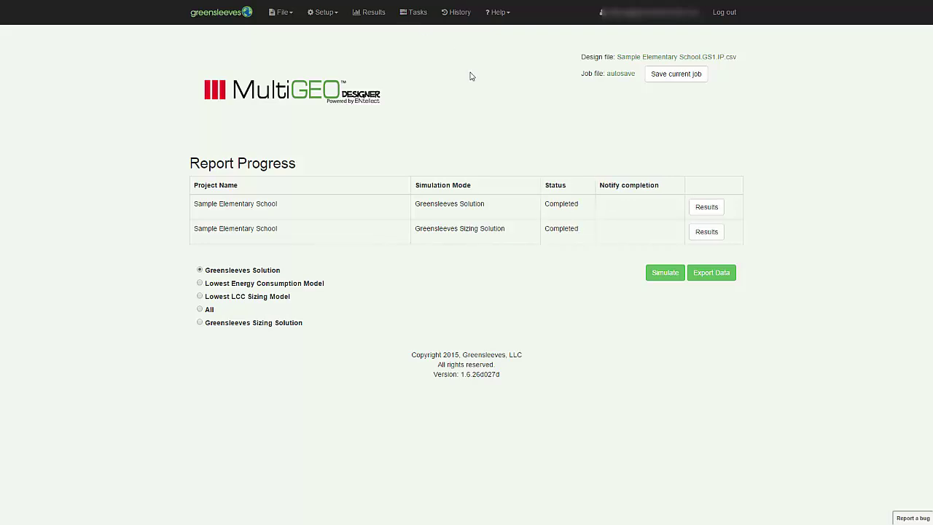
left_click(705, 231)
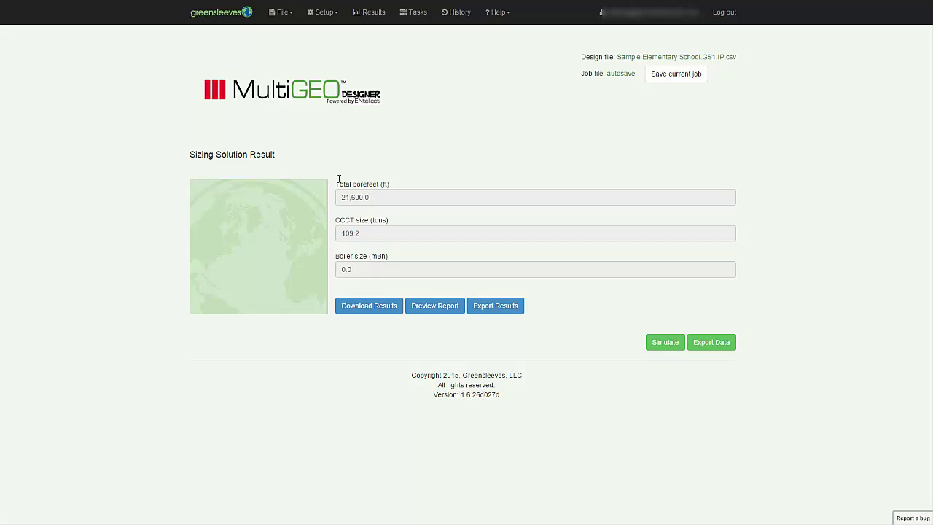
Return to the Simulation Parameters page and log out of the account
left_click(321, 12)
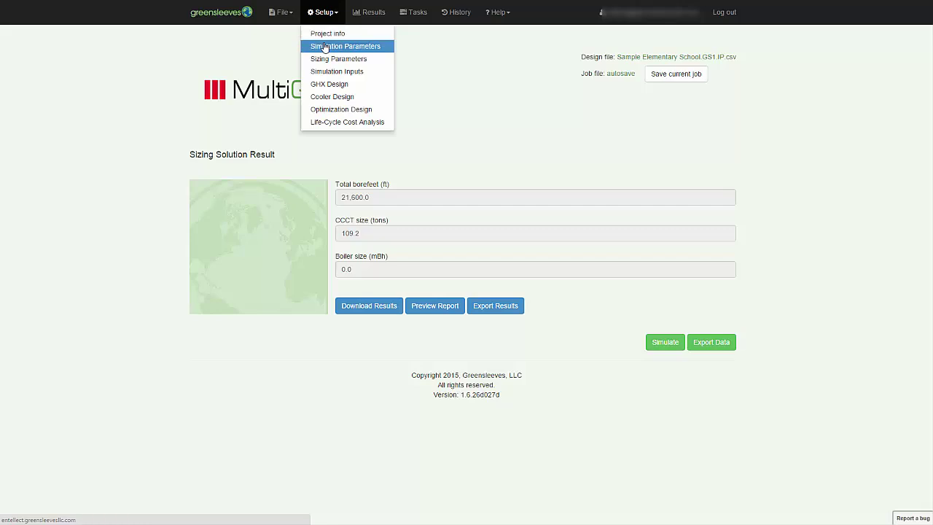
left_click(325, 47)
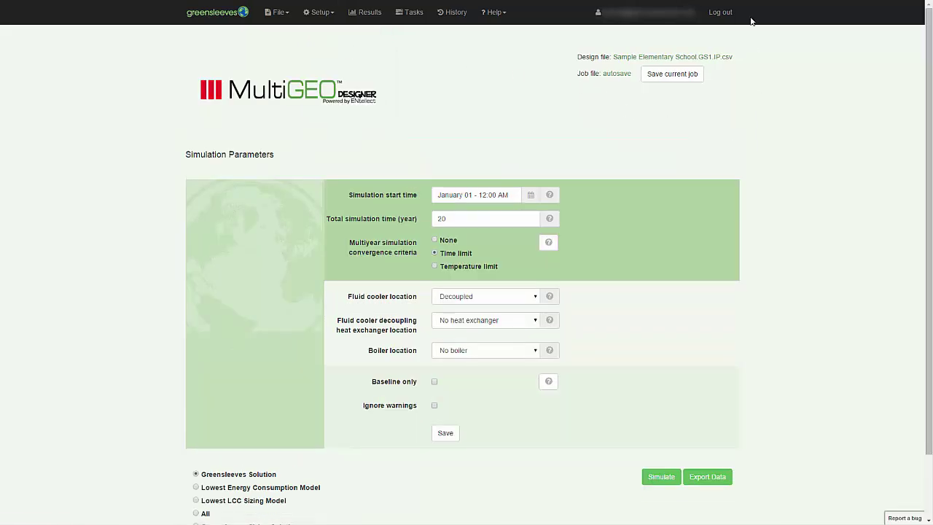
left_click(714, 13)
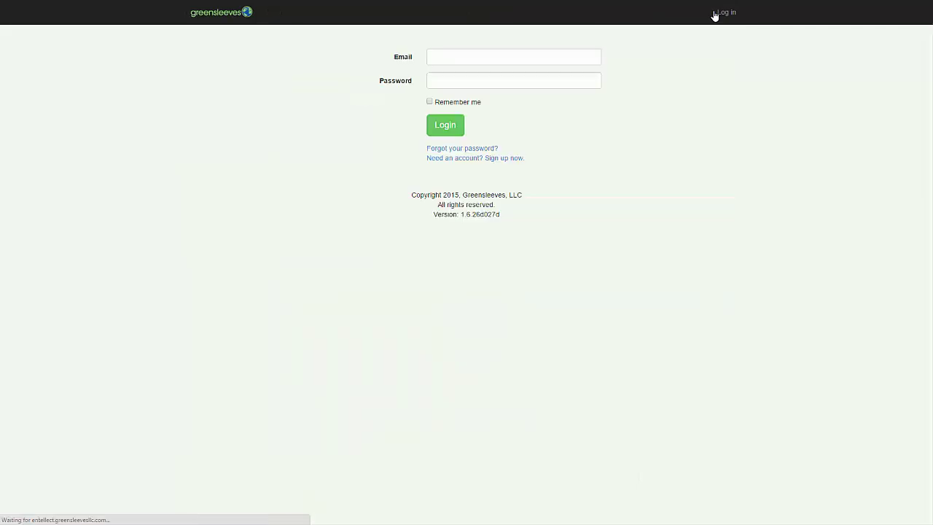